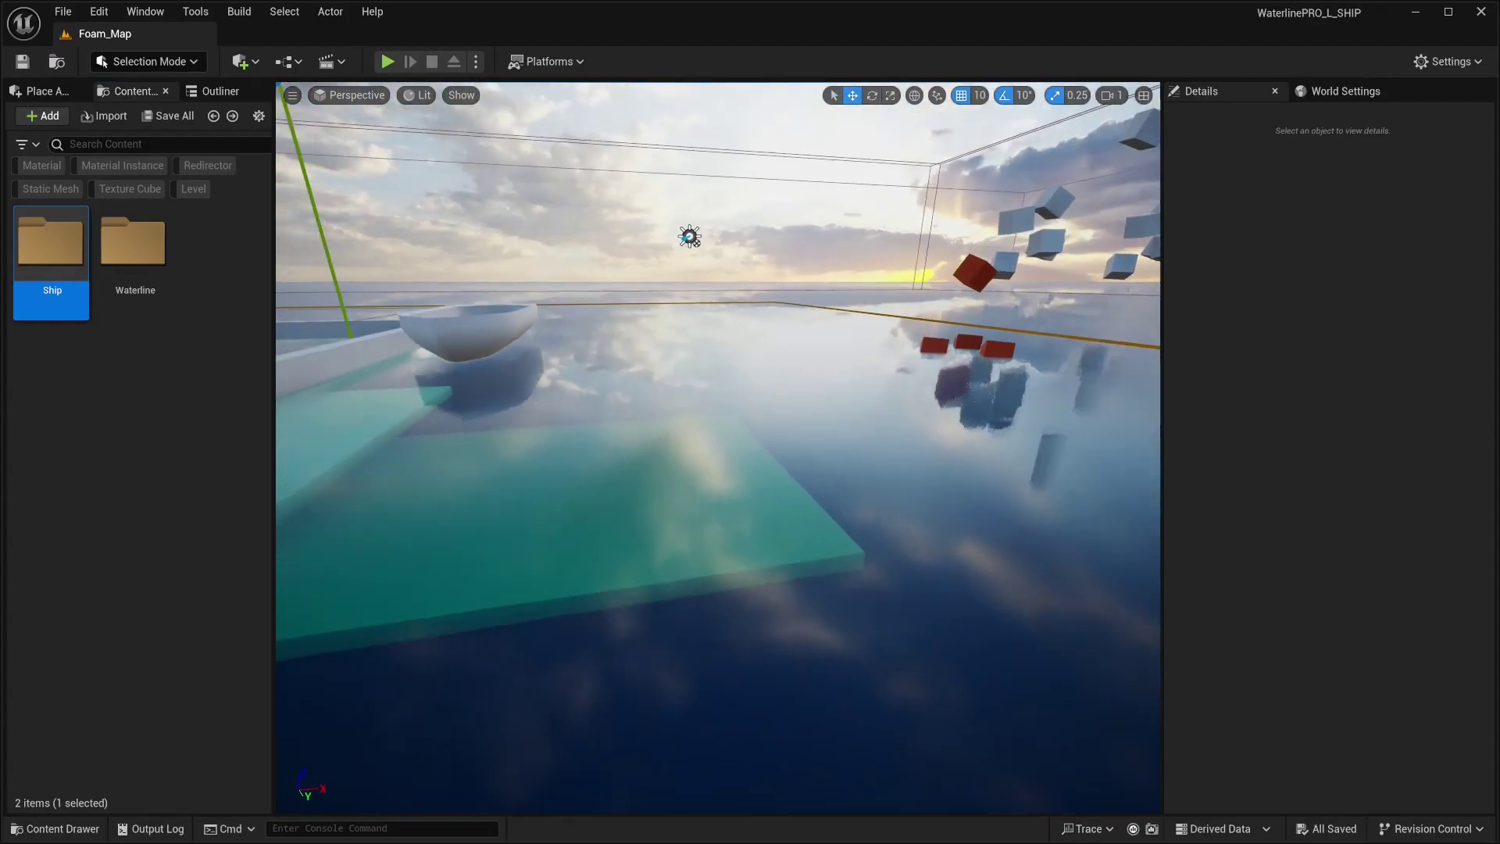
Step: Look over the Foam_Map scene and browse the assets in the Ship content folder
{"action": "right_click_drag", "start_coordinate": [843, 444], "coordinate": [828, 430]}
{"action": "right_click_drag", "start_coordinate": [752, 371], "coordinate": [789, 399]}
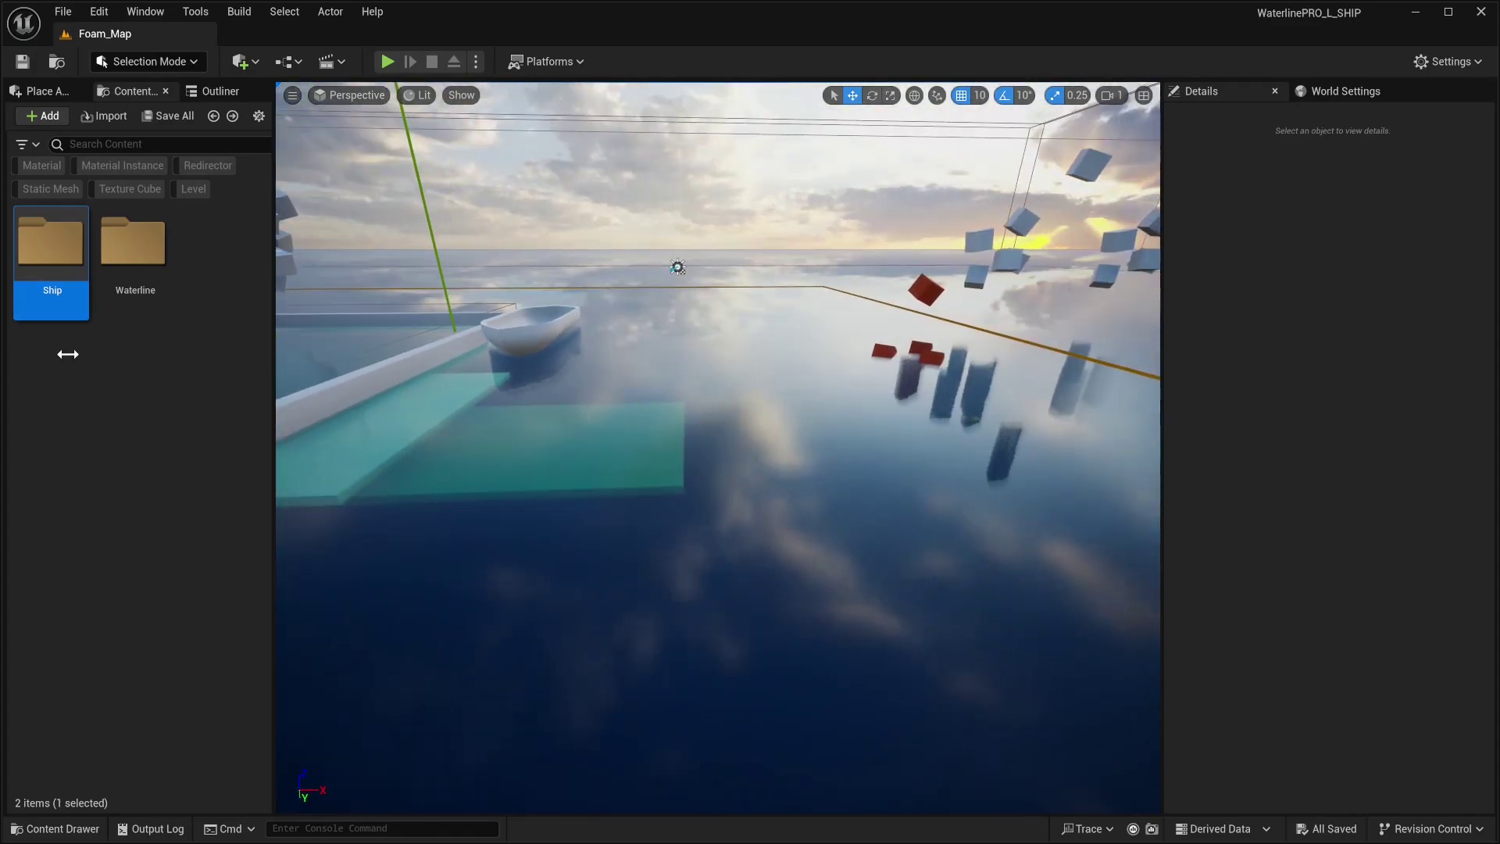
{"action": "double_click", "coordinate": [69, 291]}
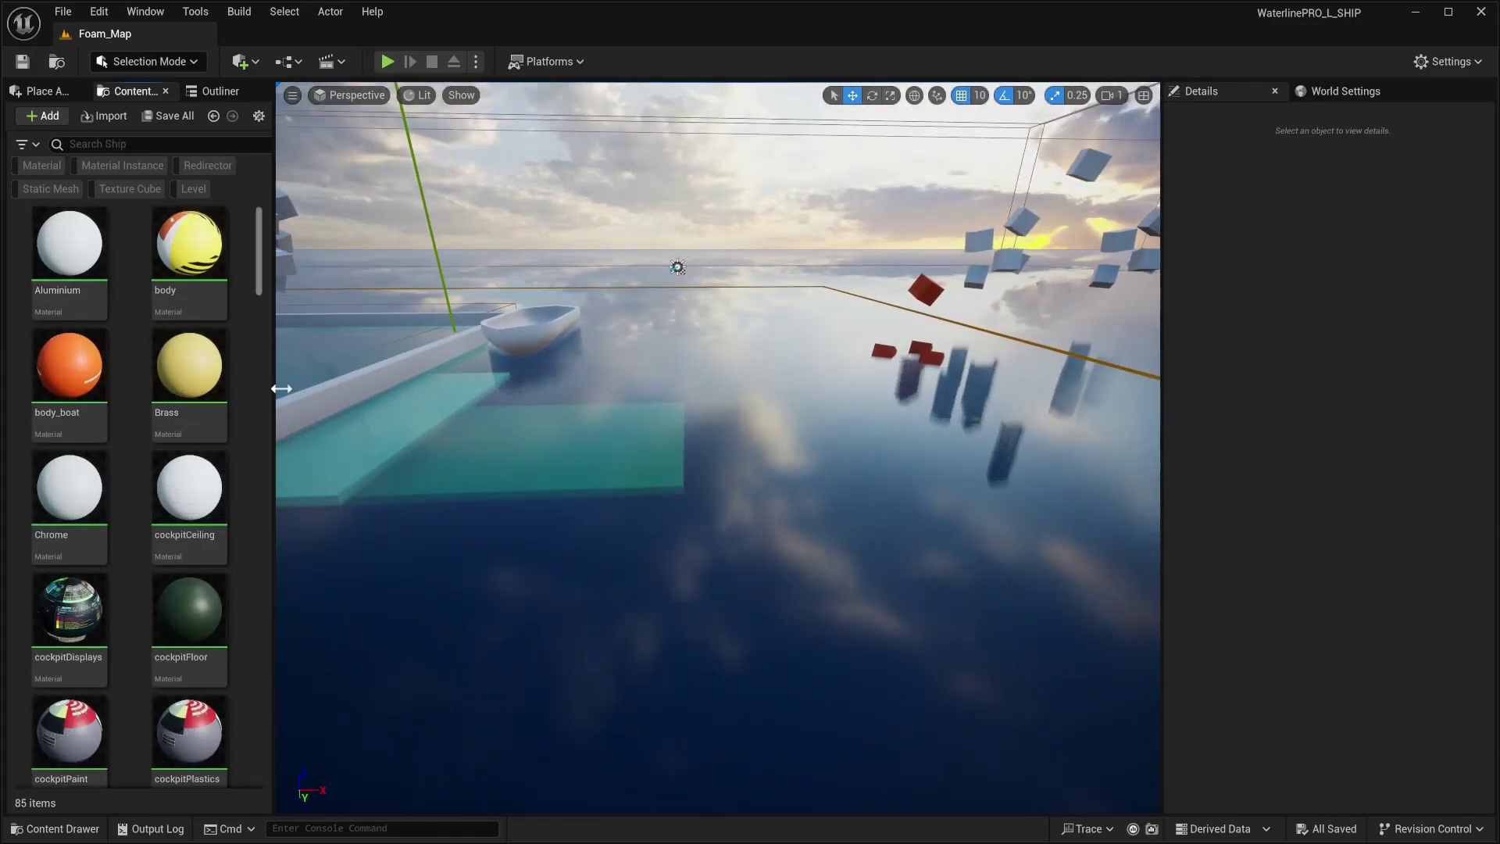
{"action": "scroll", "coordinate": [255, 391], "scroll_direction": "down", "scroll_amount": 15}
{"action": "left_click_drag", "start_coordinate": [273, 489], "coordinate": [287, 730]}
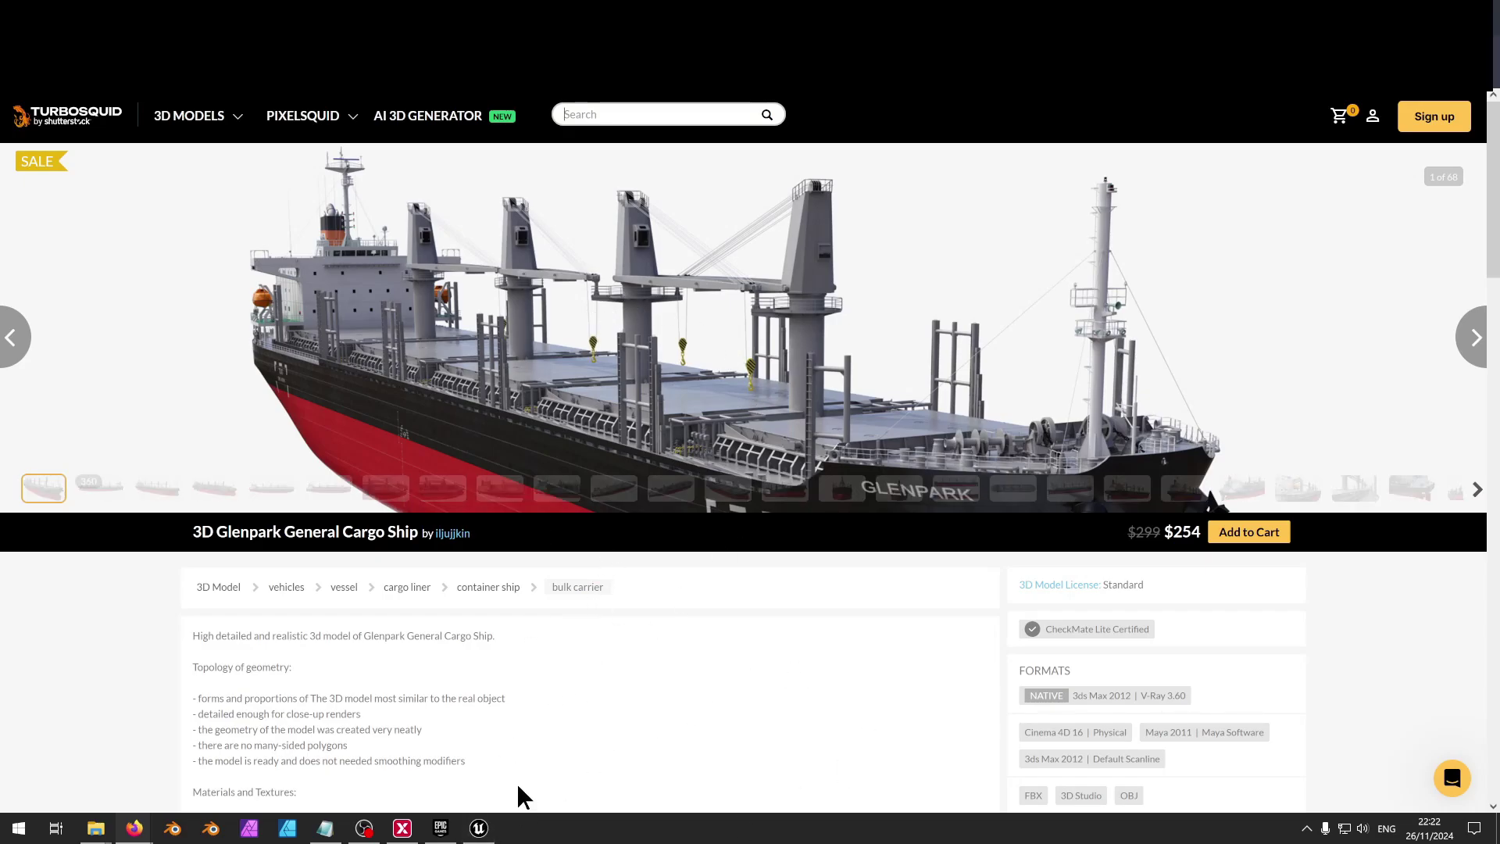
Step: Switch back to Unreal Editor, leave the Ship folder and open the Waterline content folder
{"action": "left_click", "coordinate": [491, 831]}
{"action": "right_click_drag", "start_coordinate": [672, 412], "coordinate": [637, 415]}
{"action": "key", "text": "alt+Left"}
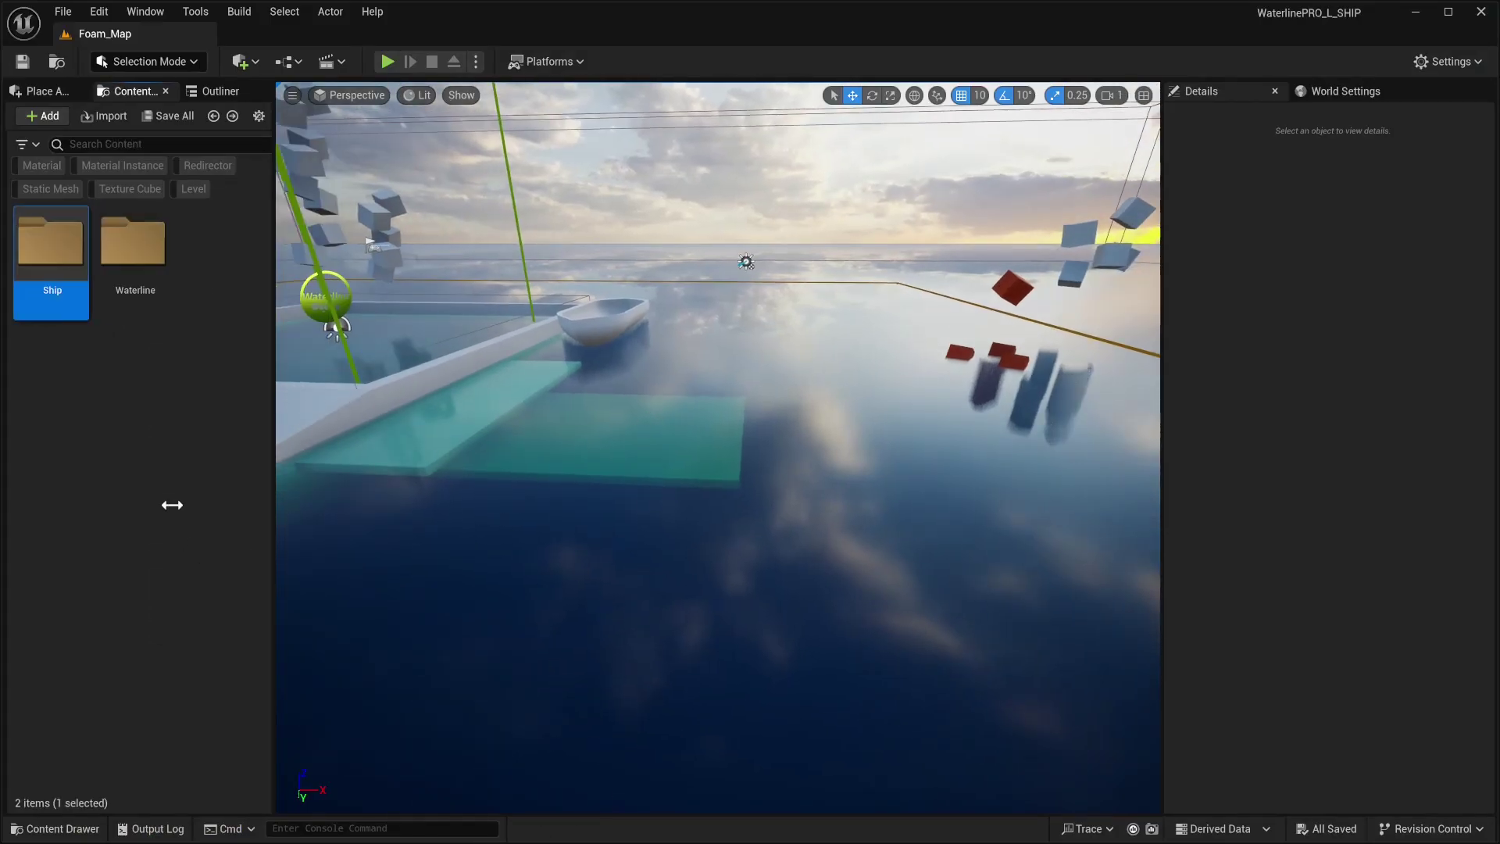
{"action": "double_click", "coordinate": [165, 244]}
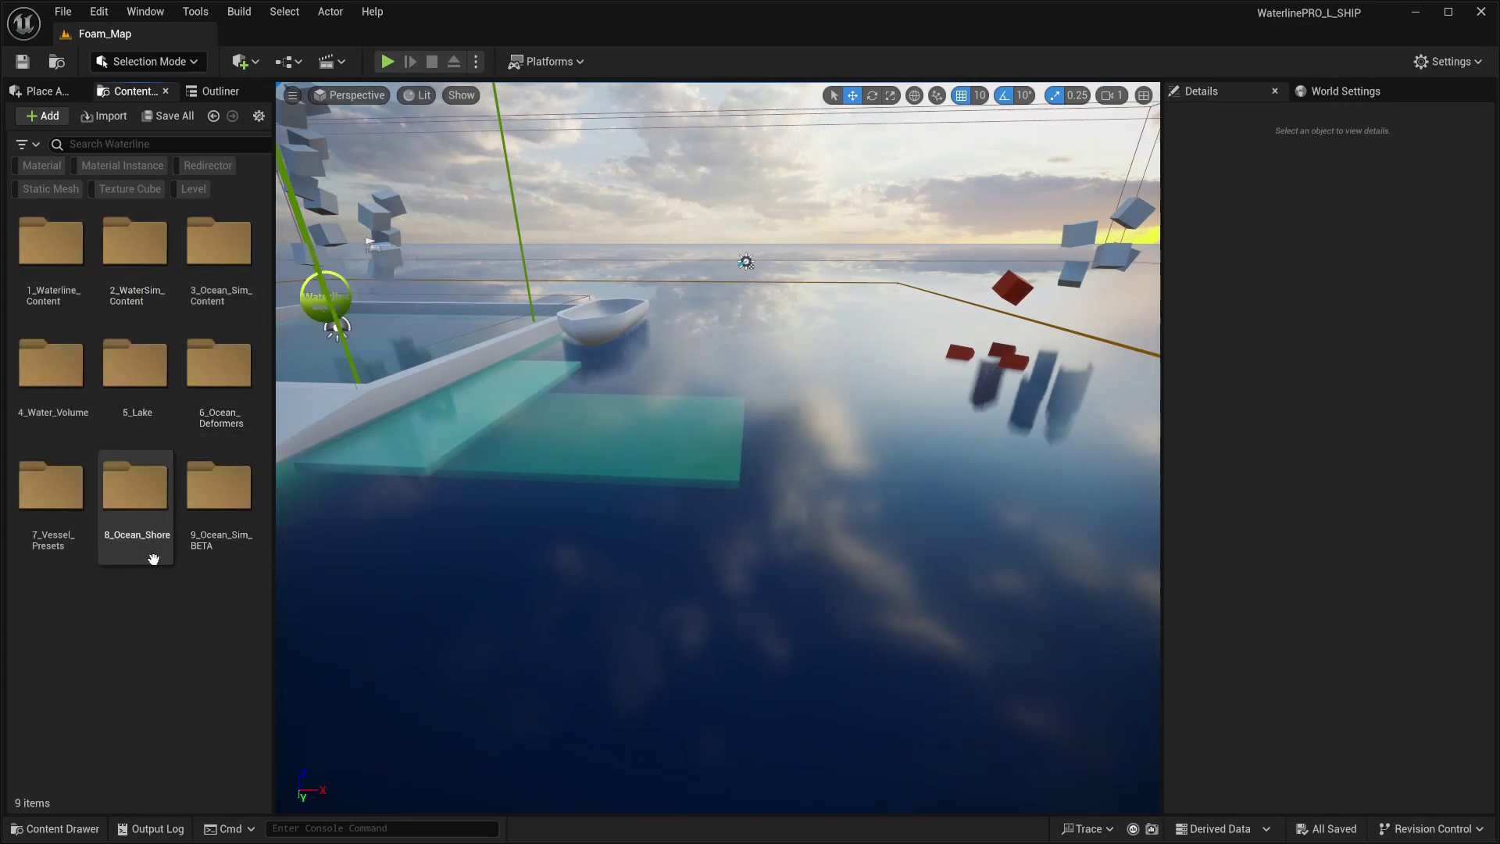
Step: Open the L_Atlantic level from 3_Ocean_Sim_Content/4_Maps/8_Preset_Maps
{"action": "left_click", "coordinate": [207, 382]}
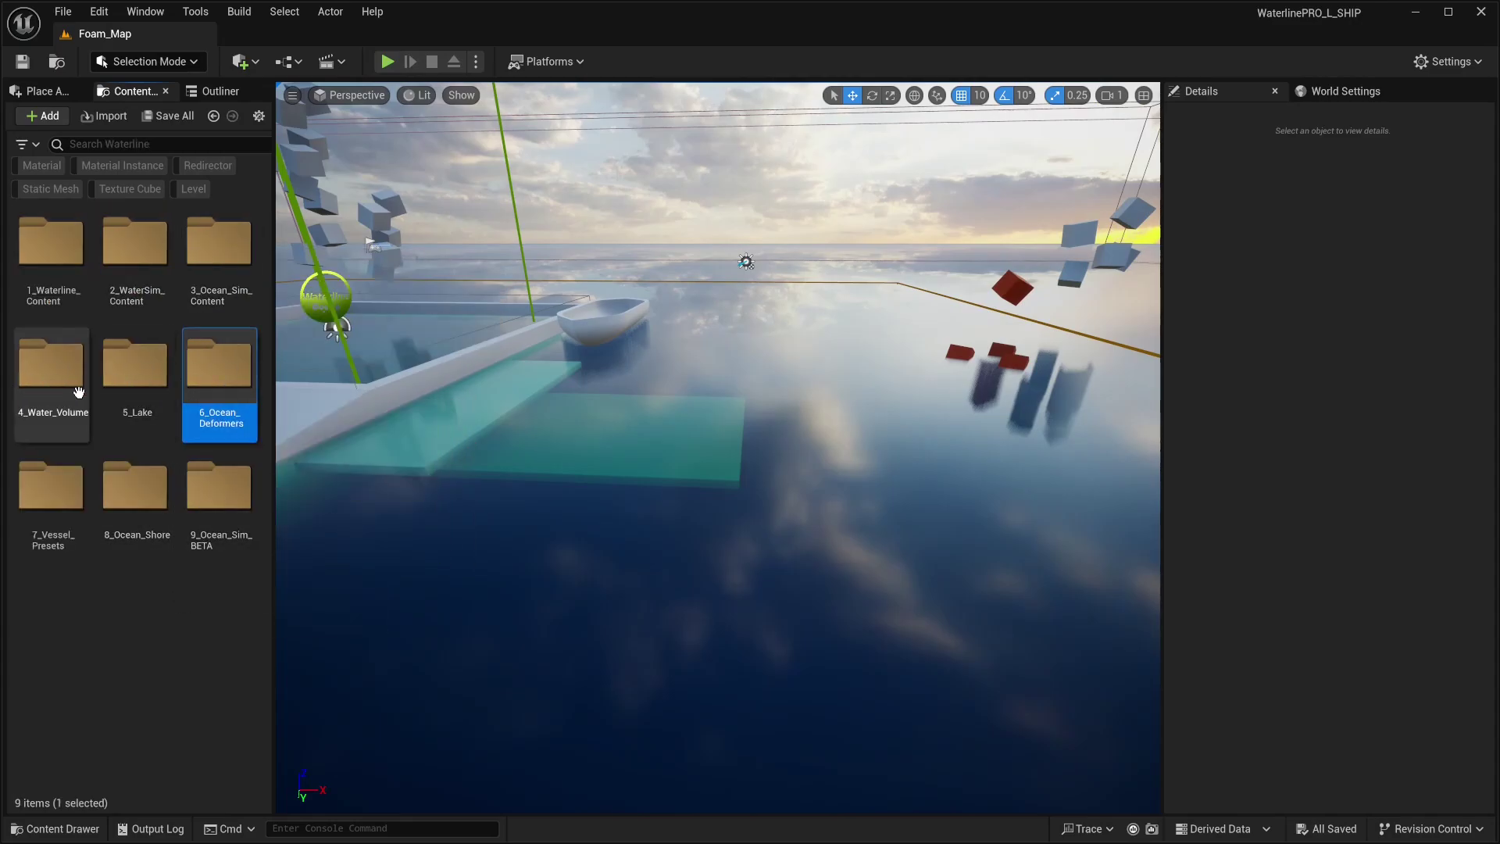
{"action": "left_click", "coordinate": [220, 266]}
{"action": "double_click", "coordinate": [221, 266]}
{"action": "double_click", "coordinate": [220, 270]}
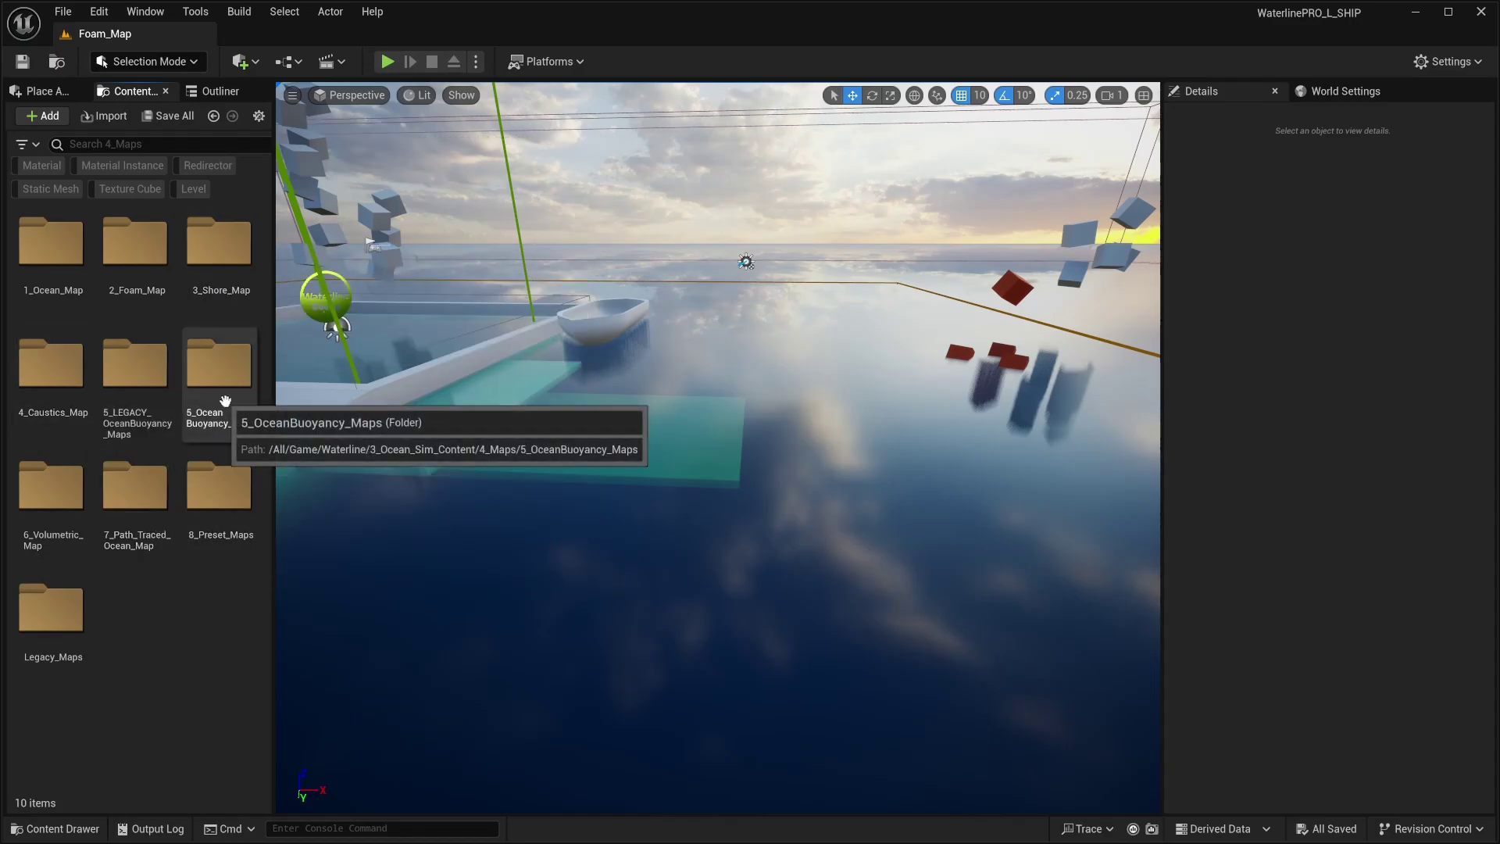
{"action": "left_click", "coordinate": [73, 512]}
{"action": "double_click", "coordinate": [247, 485]}
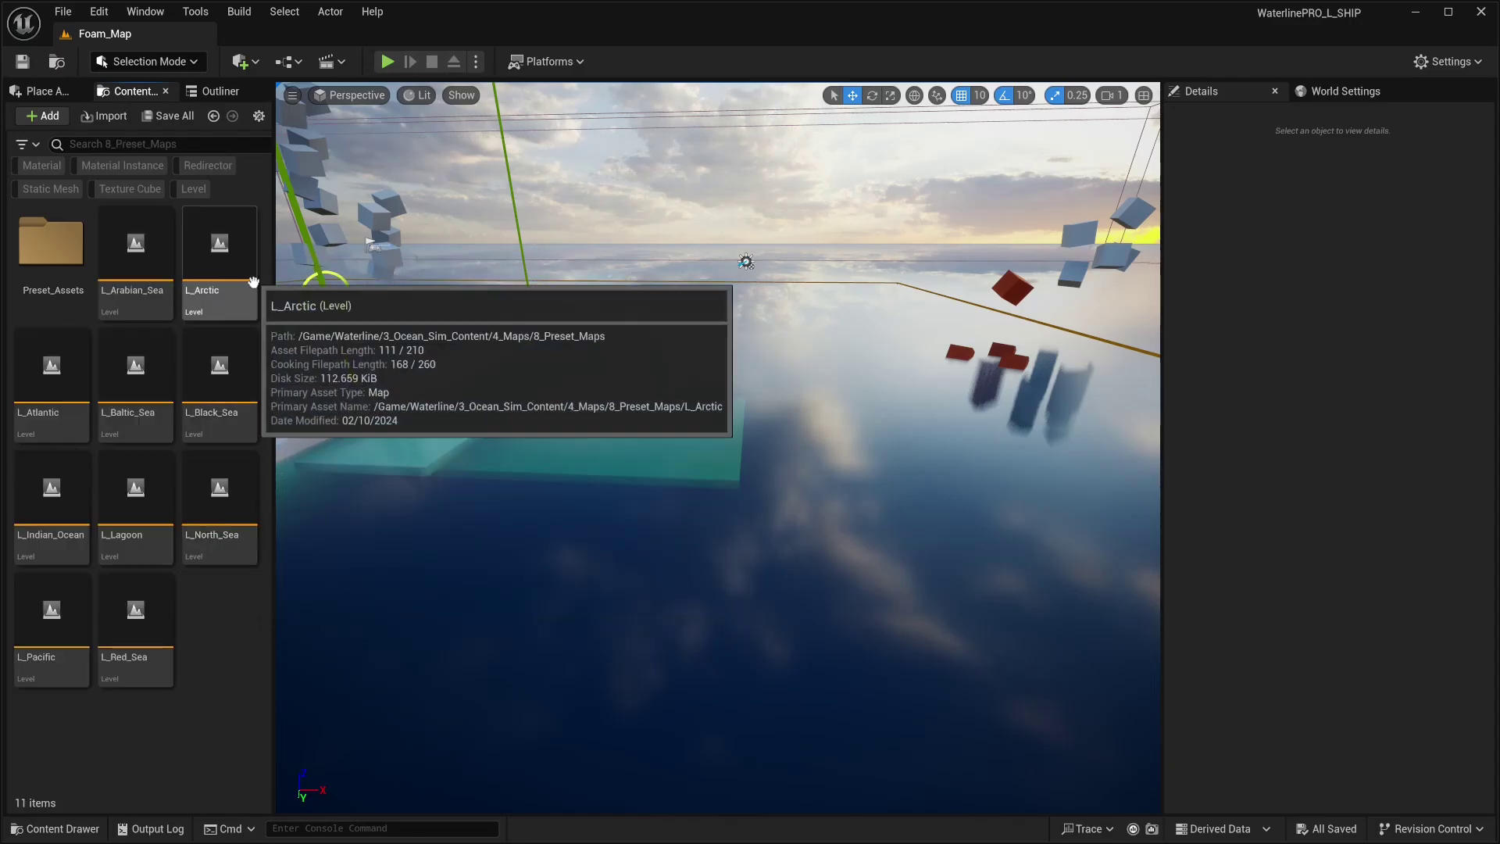
{"action": "left_click", "coordinate": [53, 389]}
{"action": "double_click", "coordinate": [53, 389]}
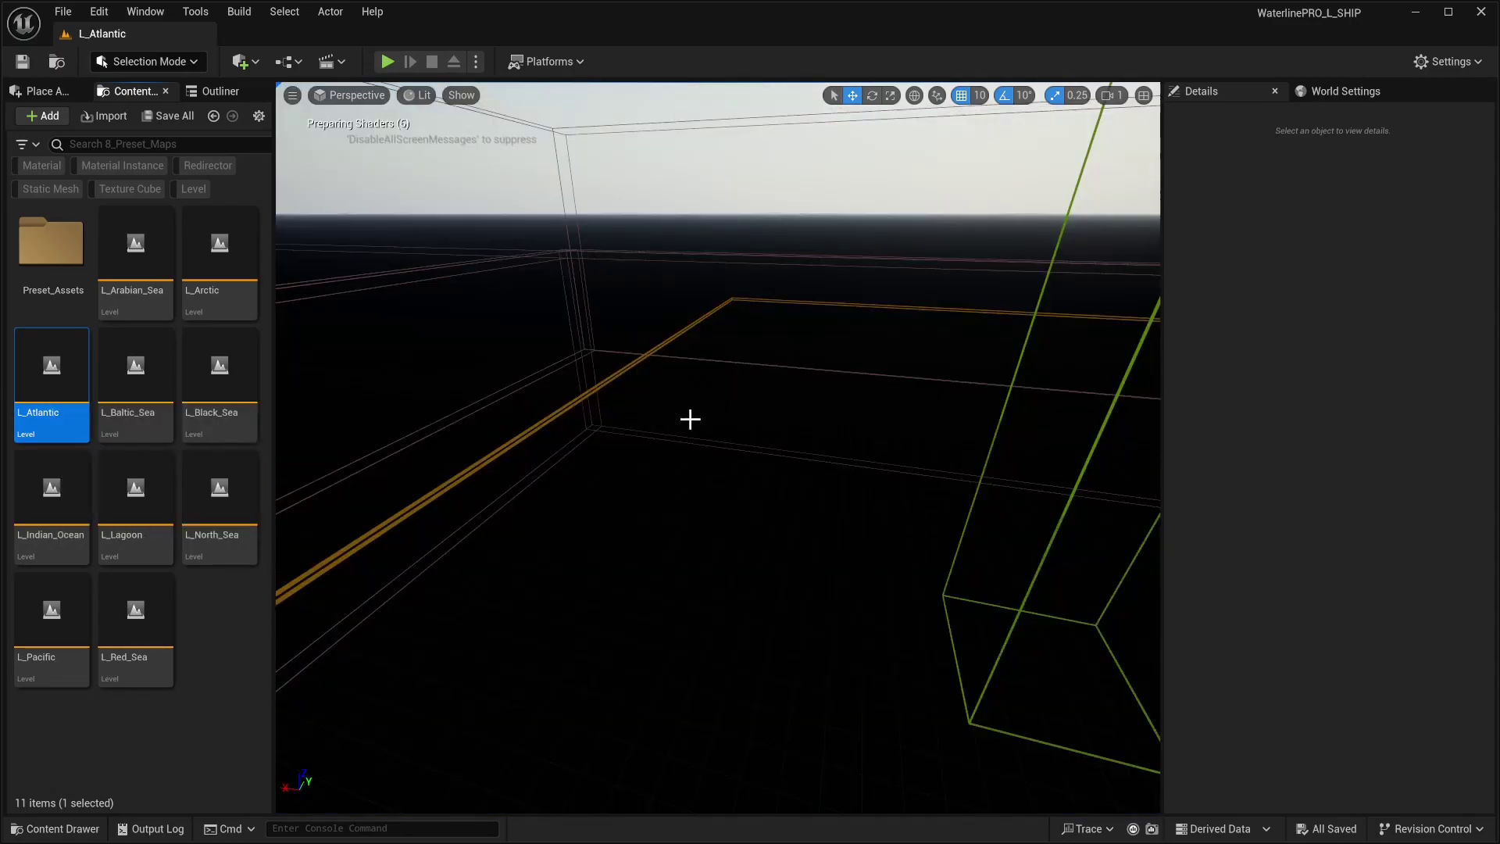
Step: Select the ocean actor BP_Waterline_Ocean_Gen_3 and start its Live Ocean simulation
{"action": "right_click_drag", "start_coordinate": [660, 475], "coordinate": [733, 539]}
{"action": "left_click", "coordinate": [765, 403]}
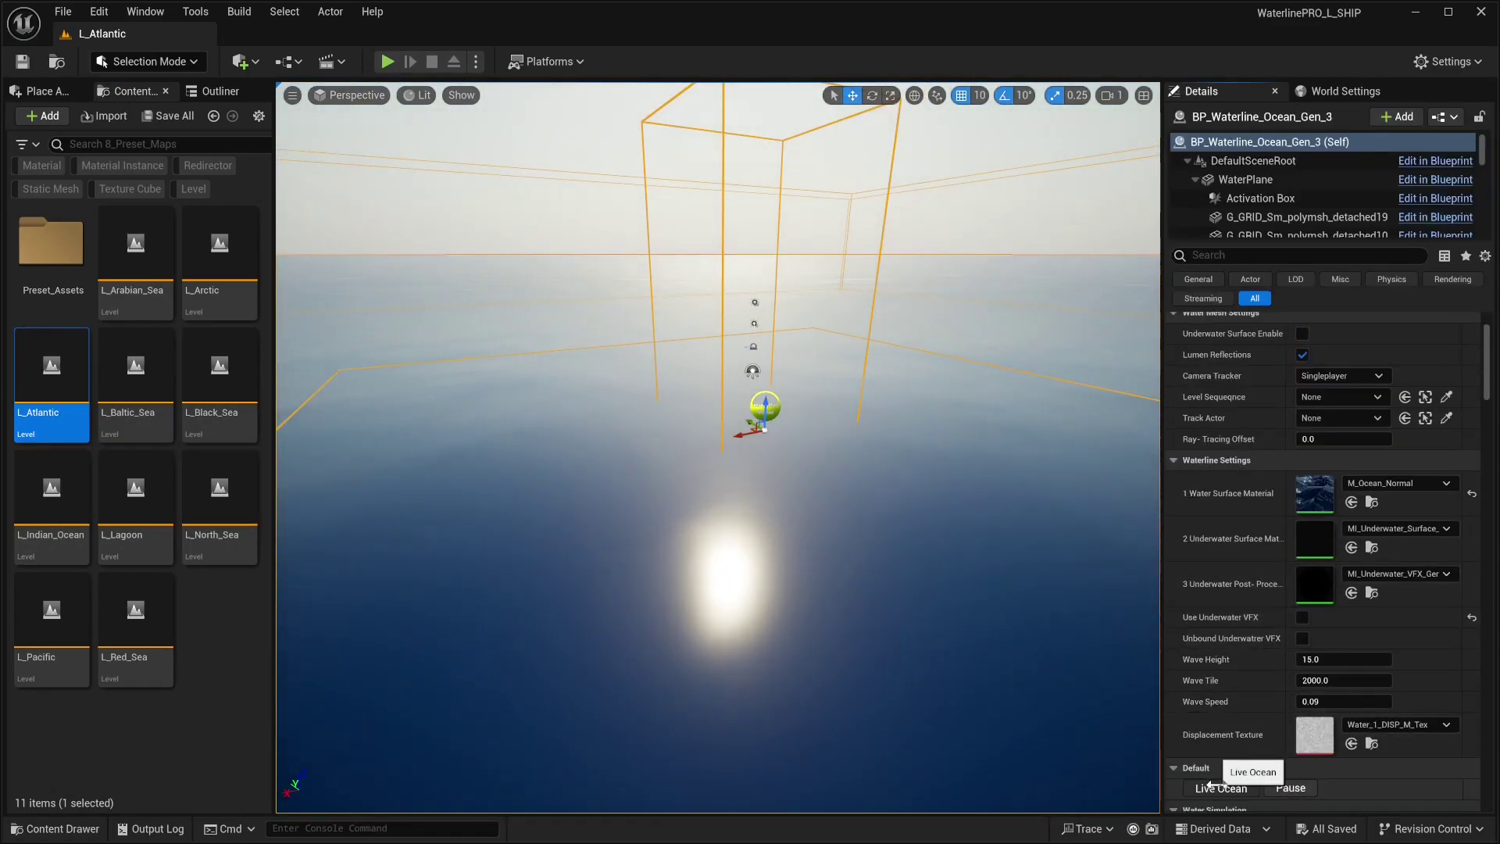
{"action": "left_click", "coordinate": [1221, 787]}
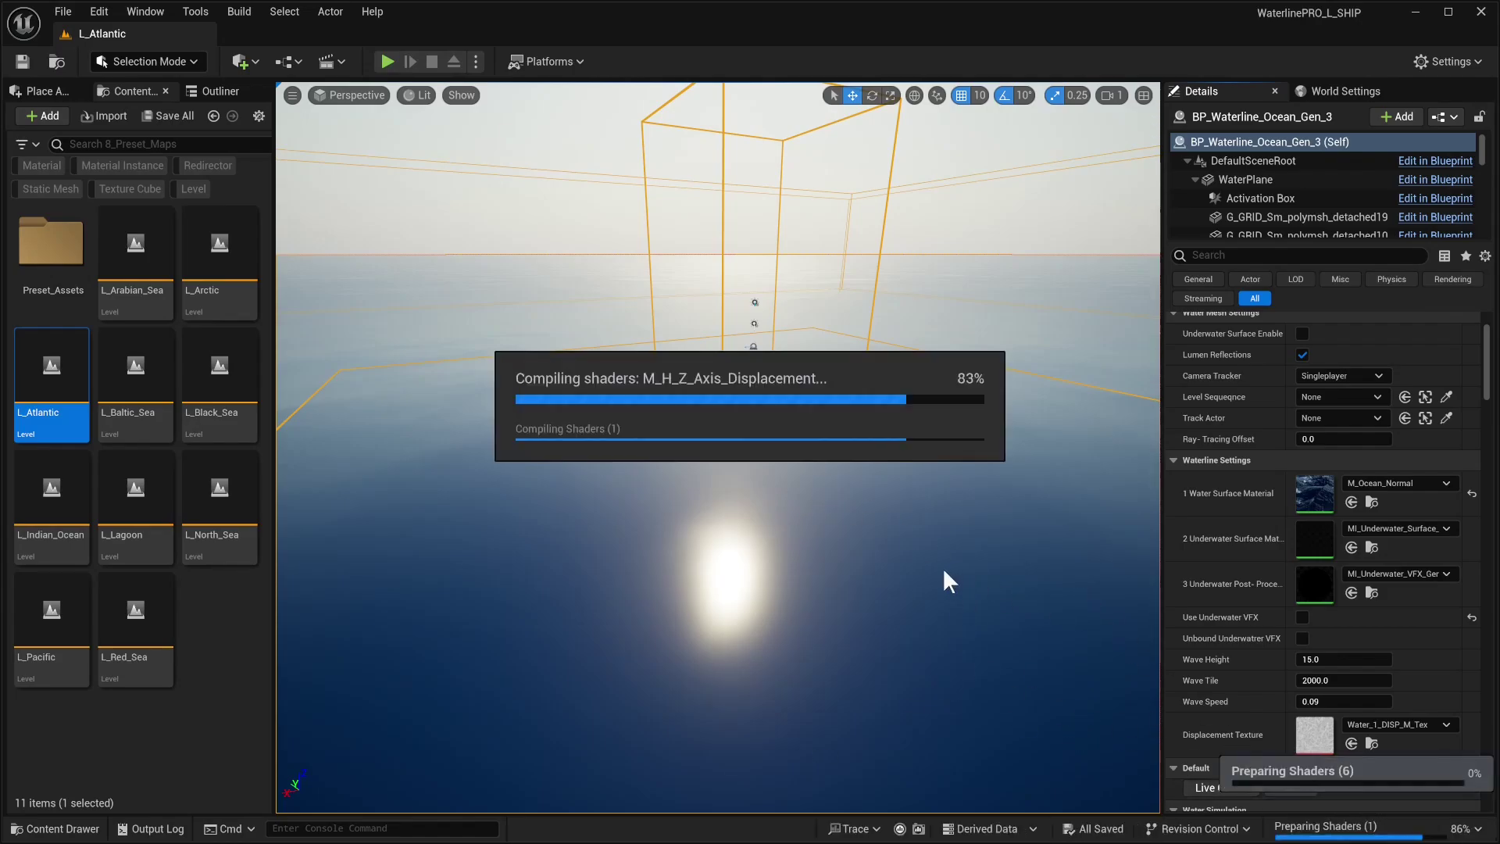
{"action": "right_click_drag", "start_coordinate": [914, 555], "coordinate": [829, 586]}
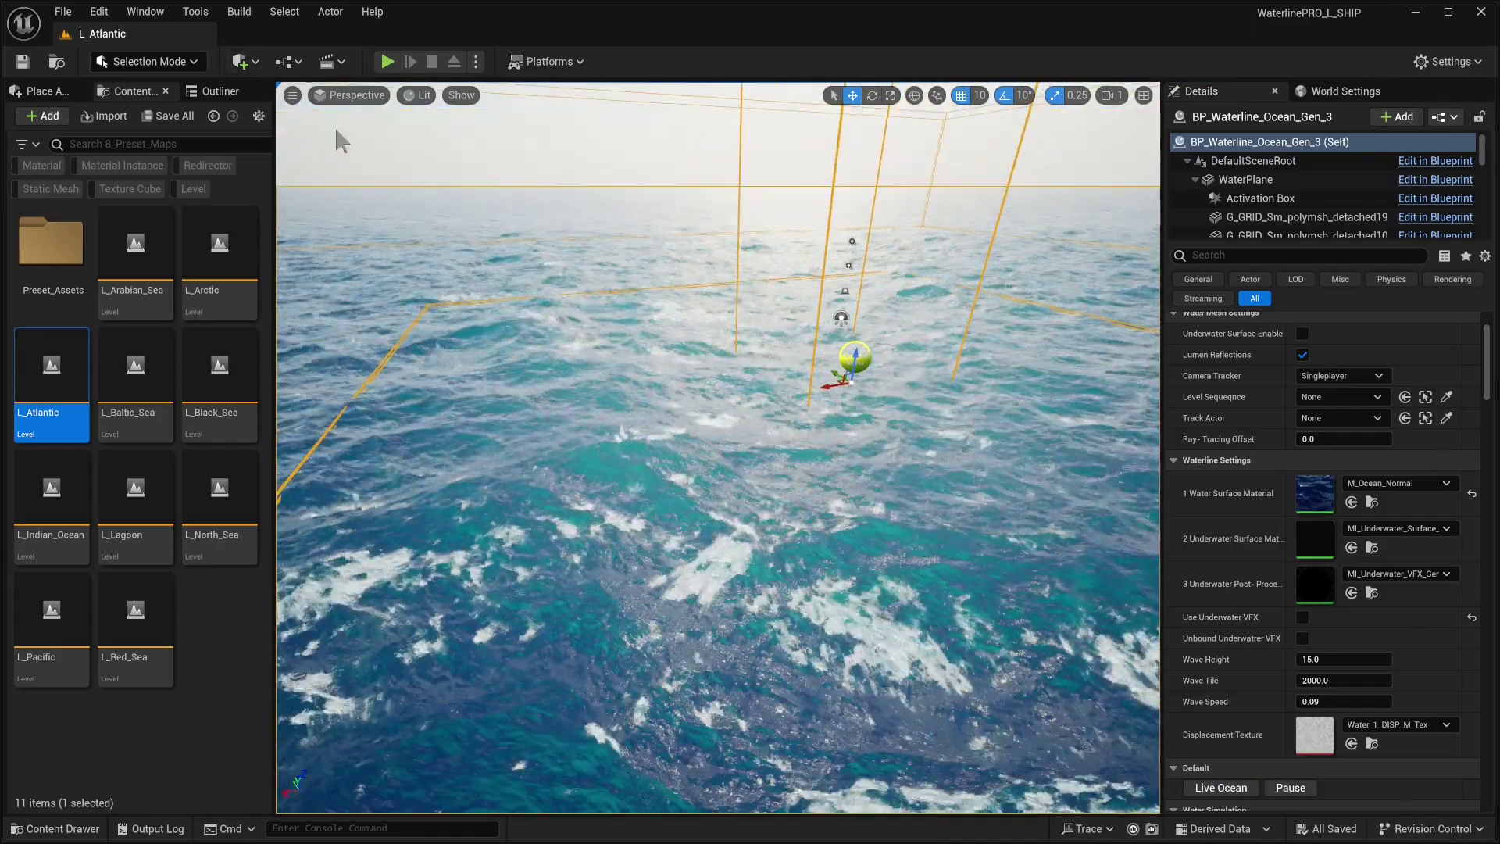
Step: Override the viewport's screen percentage with a custom value of 100
{"action": "left_click", "coordinate": [292, 96]}
{"action": "mouse_move", "coordinate": [443, 310]}
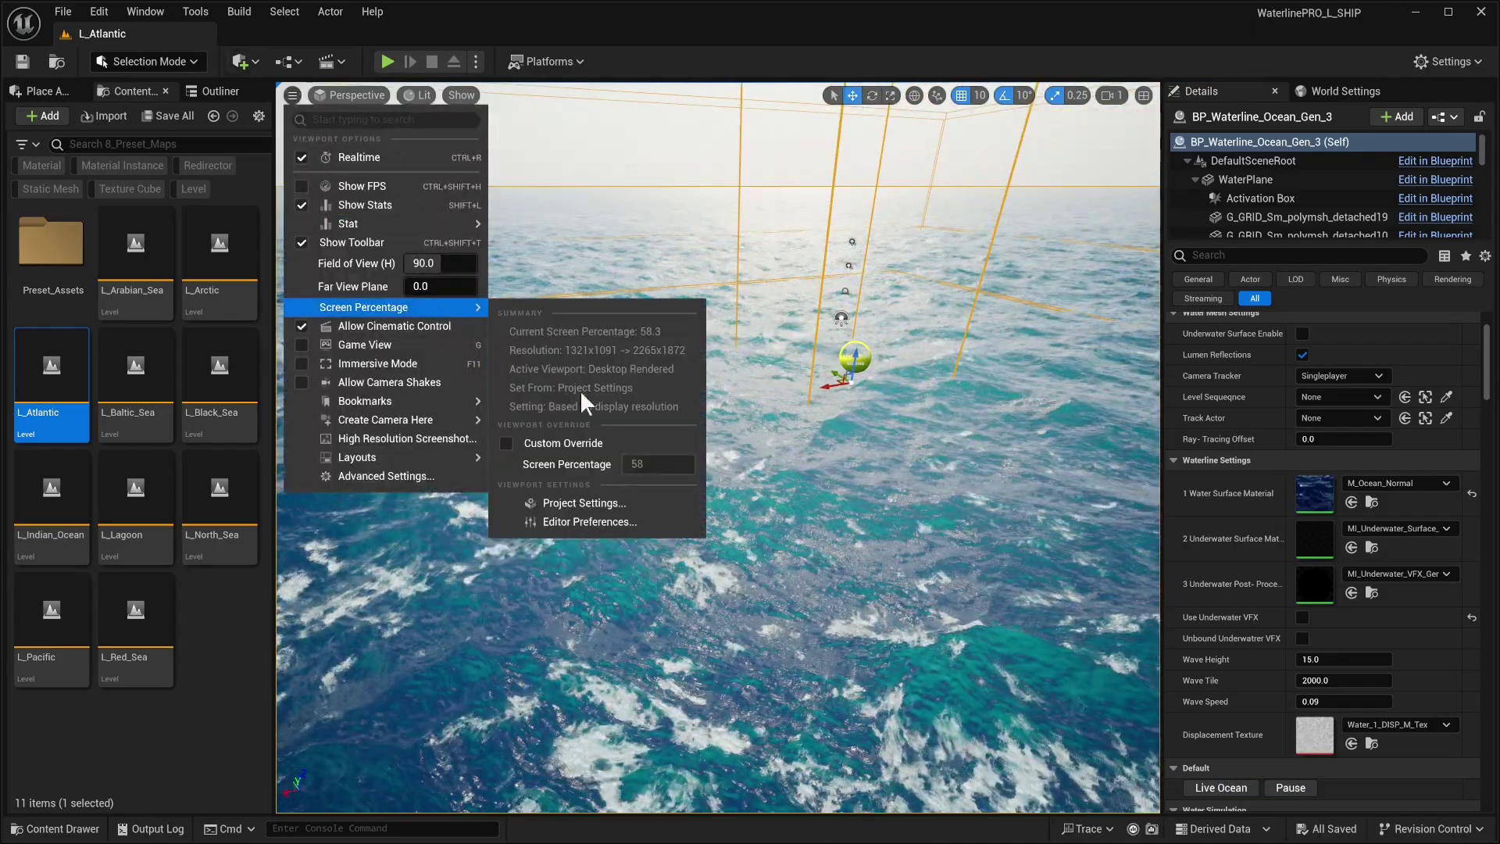
{"action": "left_click", "coordinate": [645, 465]}
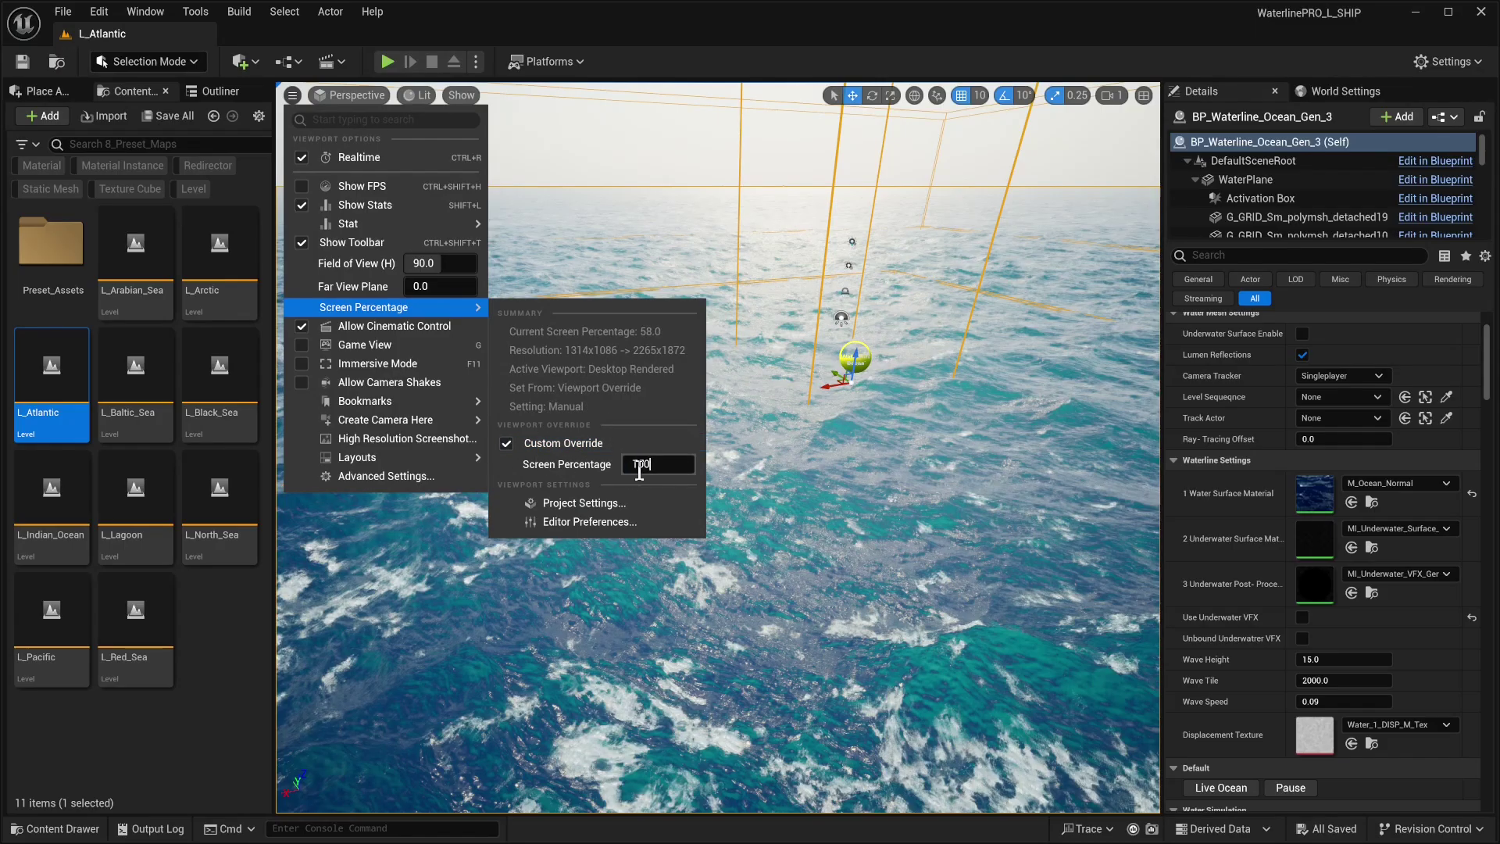
{"action": "key", "text": "Return"}
{"action": "left_click", "coordinate": [932, 546]}
{"action": "right_click_drag", "start_coordinate": [932, 545], "coordinate": [1068, 486]}
Step: Run the console command r.TSR.ShadingRejection.Flickering.AdjustToFrameRate 0
{"action": "key", "text": "grave"}
{"action": "key", "text": "grave"}
{"action": "type", "text": "fl"}
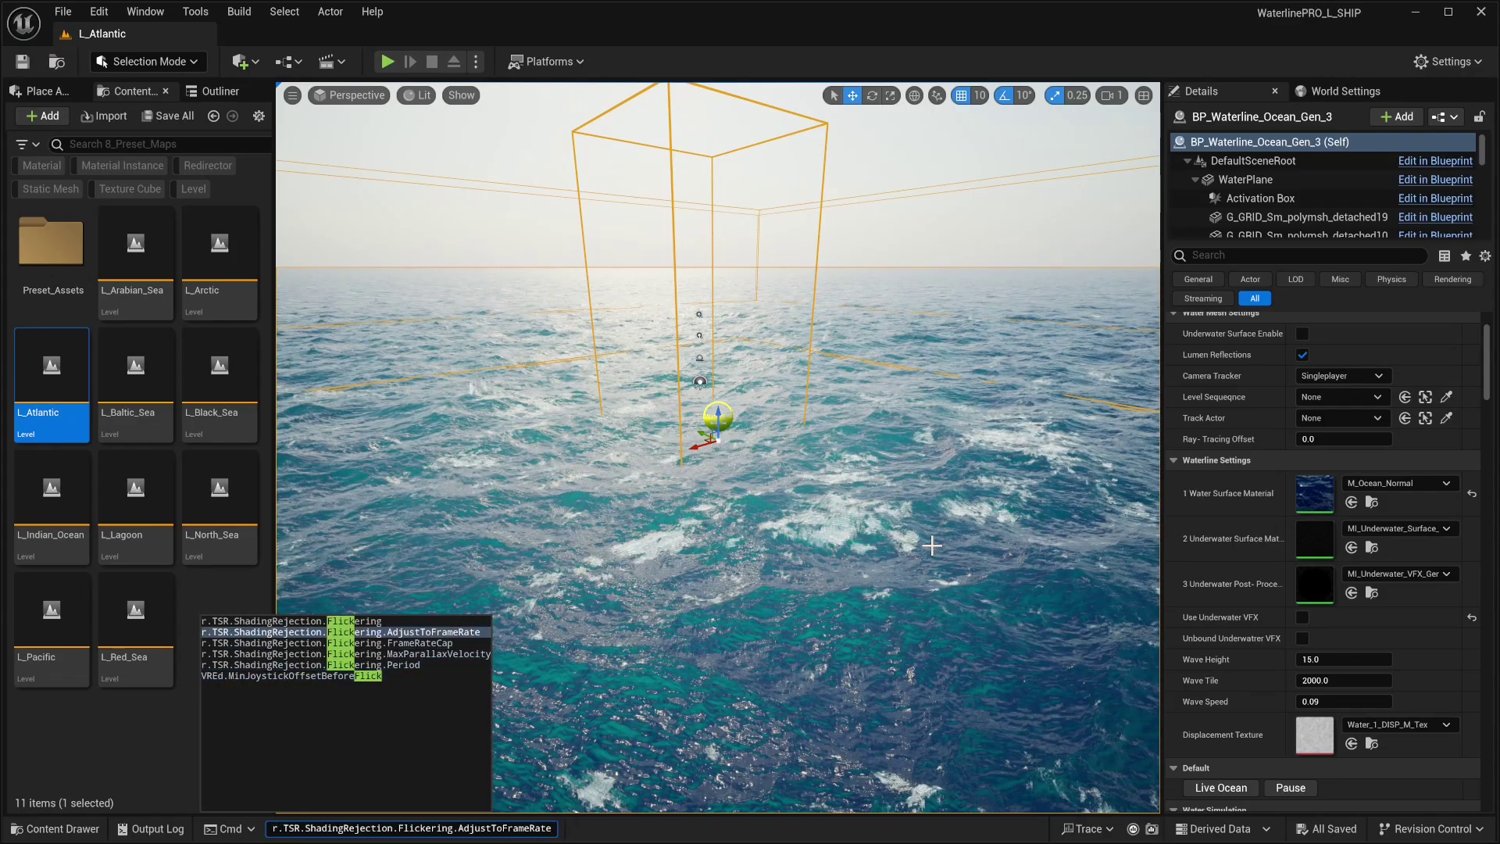
{"action": "type", "text": " 0"}
{"action": "key", "text": "Return"}
Step: Sharpen the viewport image with the console command r.Tonemapper.Sharpen 5
{"action": "right_click_drag", "start_coordinate": [932, 545], "coordinate": [831, 471]}
{"action": "key", "text": "grave"}
{"action": "type", "text": "shap"}
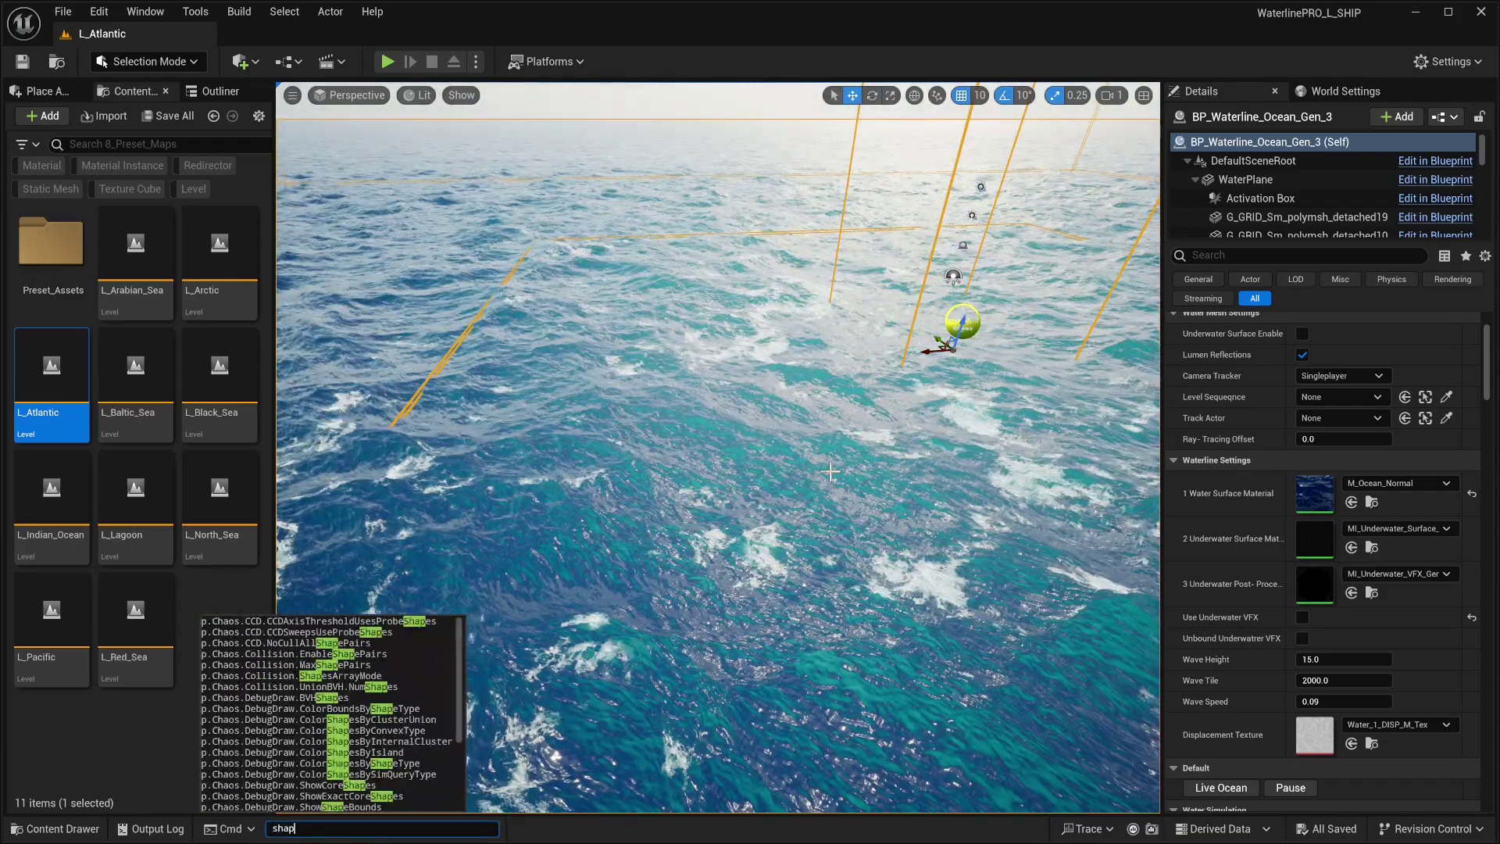
{"action": "type", "text": "1"}
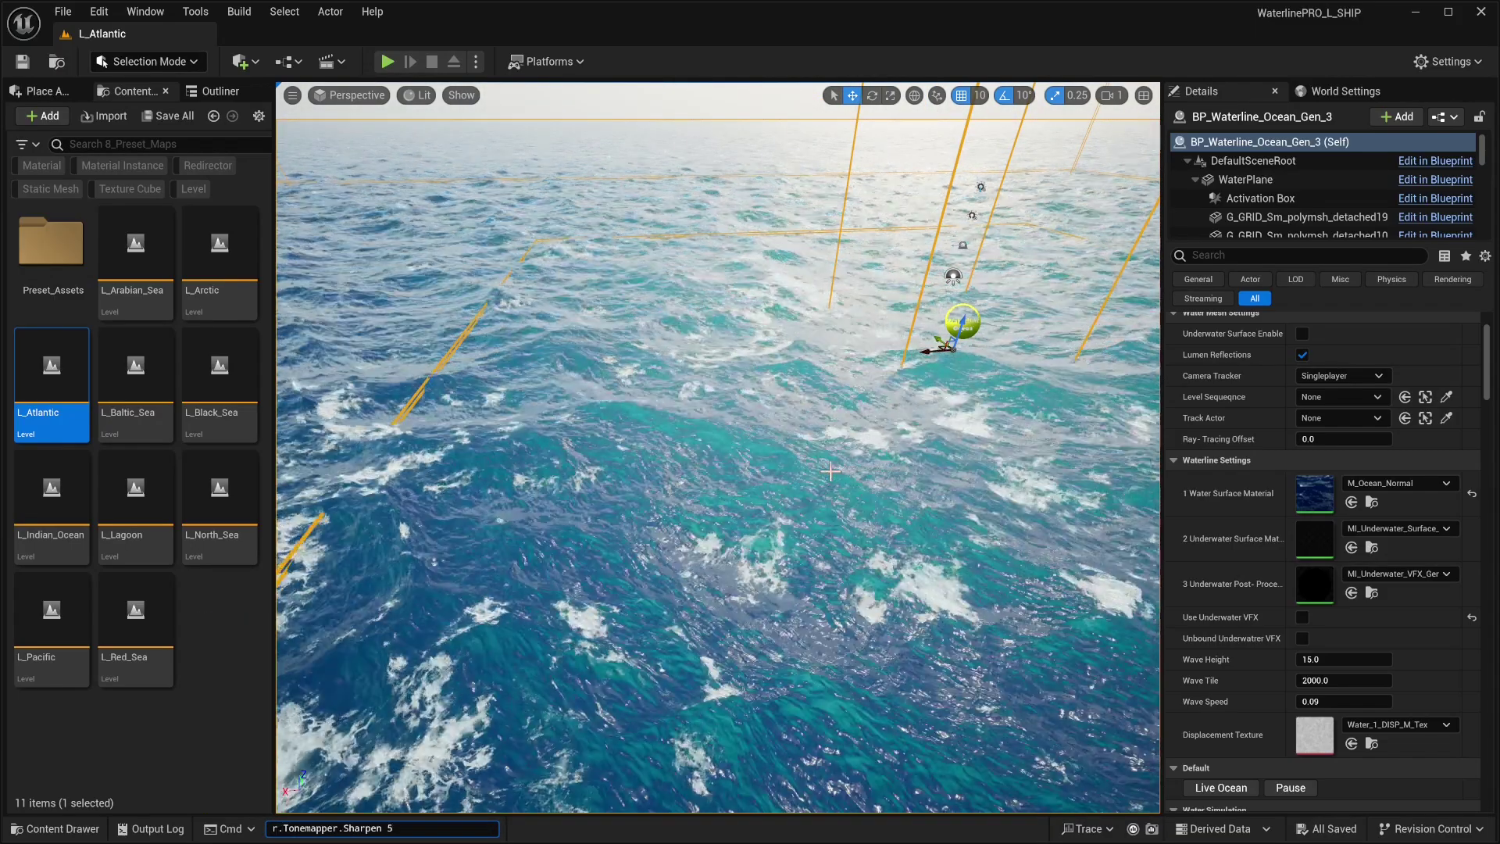
{"action": "key", "text": "Return"}
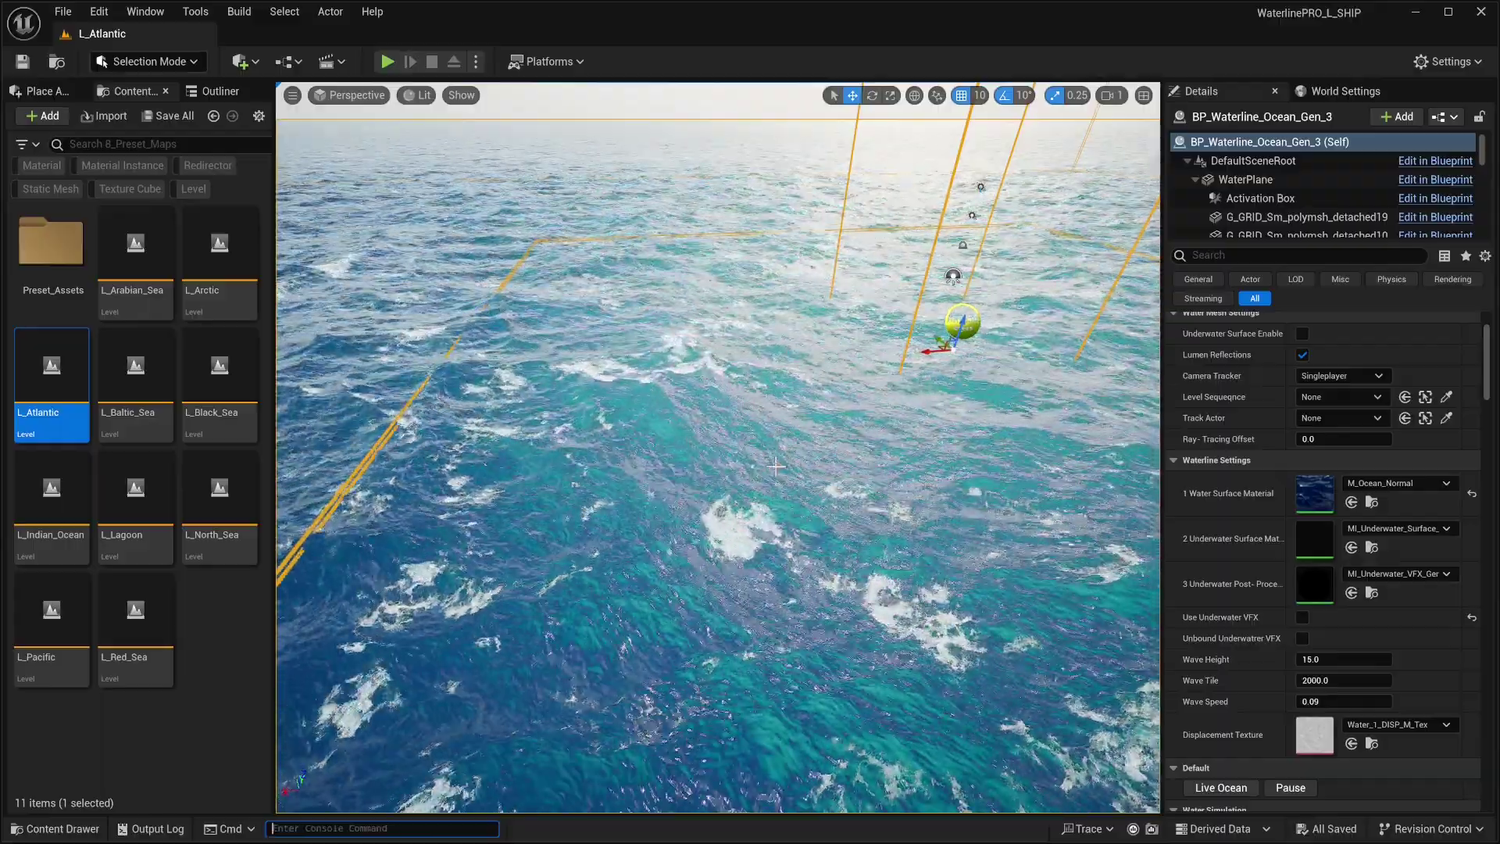
Step: Set the ocean actor's Wave Amplitude FFT to 10 and inspect the calmer water
{"action": "right_click_drag", "start_coordinate": [795, 450], "coordinate": [559, 532]}
{"action": "key", "text": "w"}
{"action": "scroll", "coordinate": [862, 424], "scroll_direction": "up", "scroll_amount": 5}
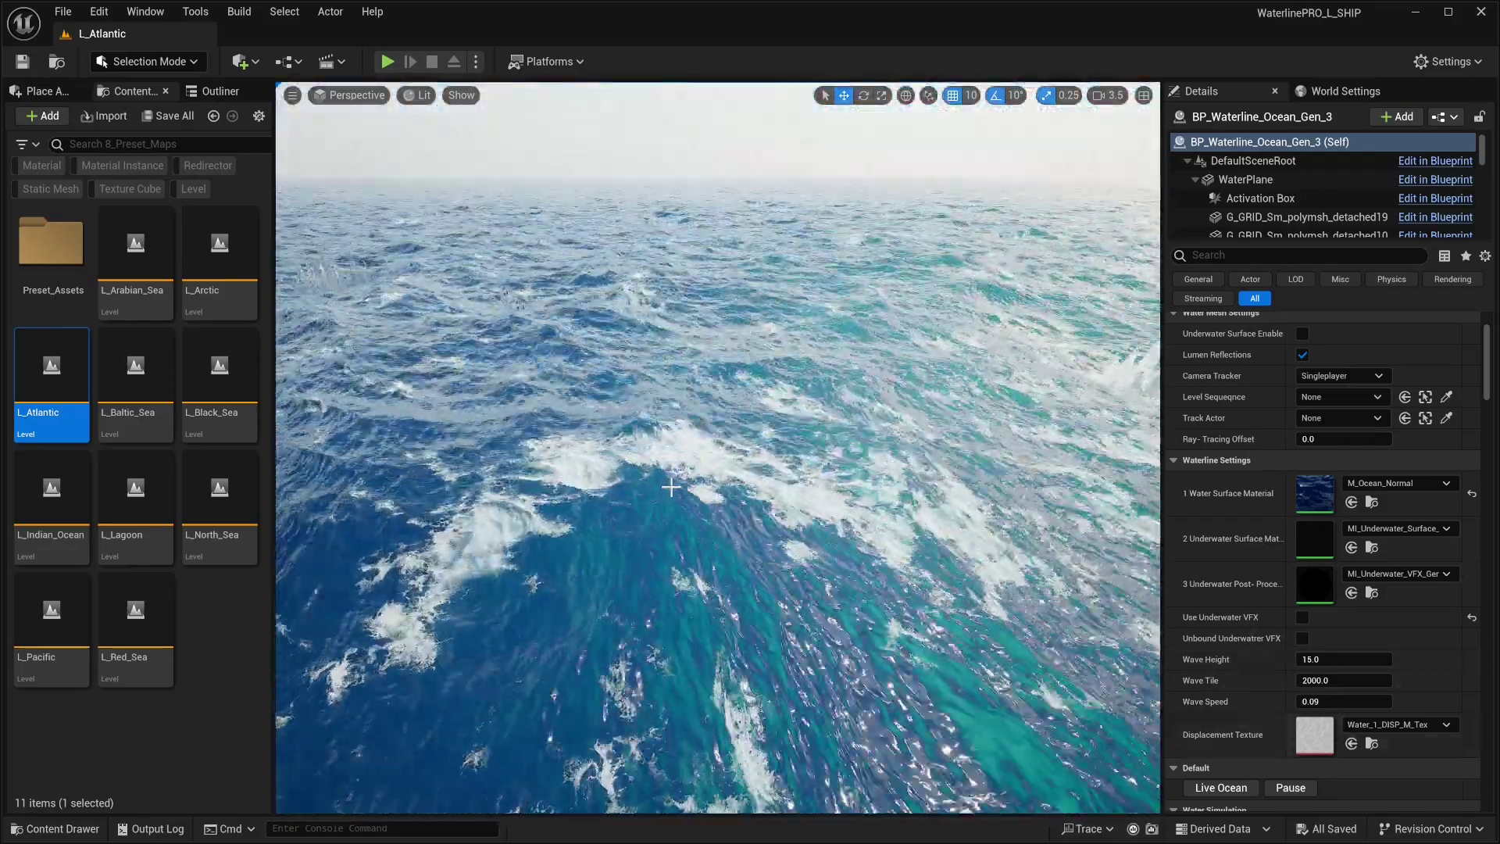
{"action": "scroll", "coordinate": [1312, 600], "scroll_direction": "down", "scroll_amount": 15}
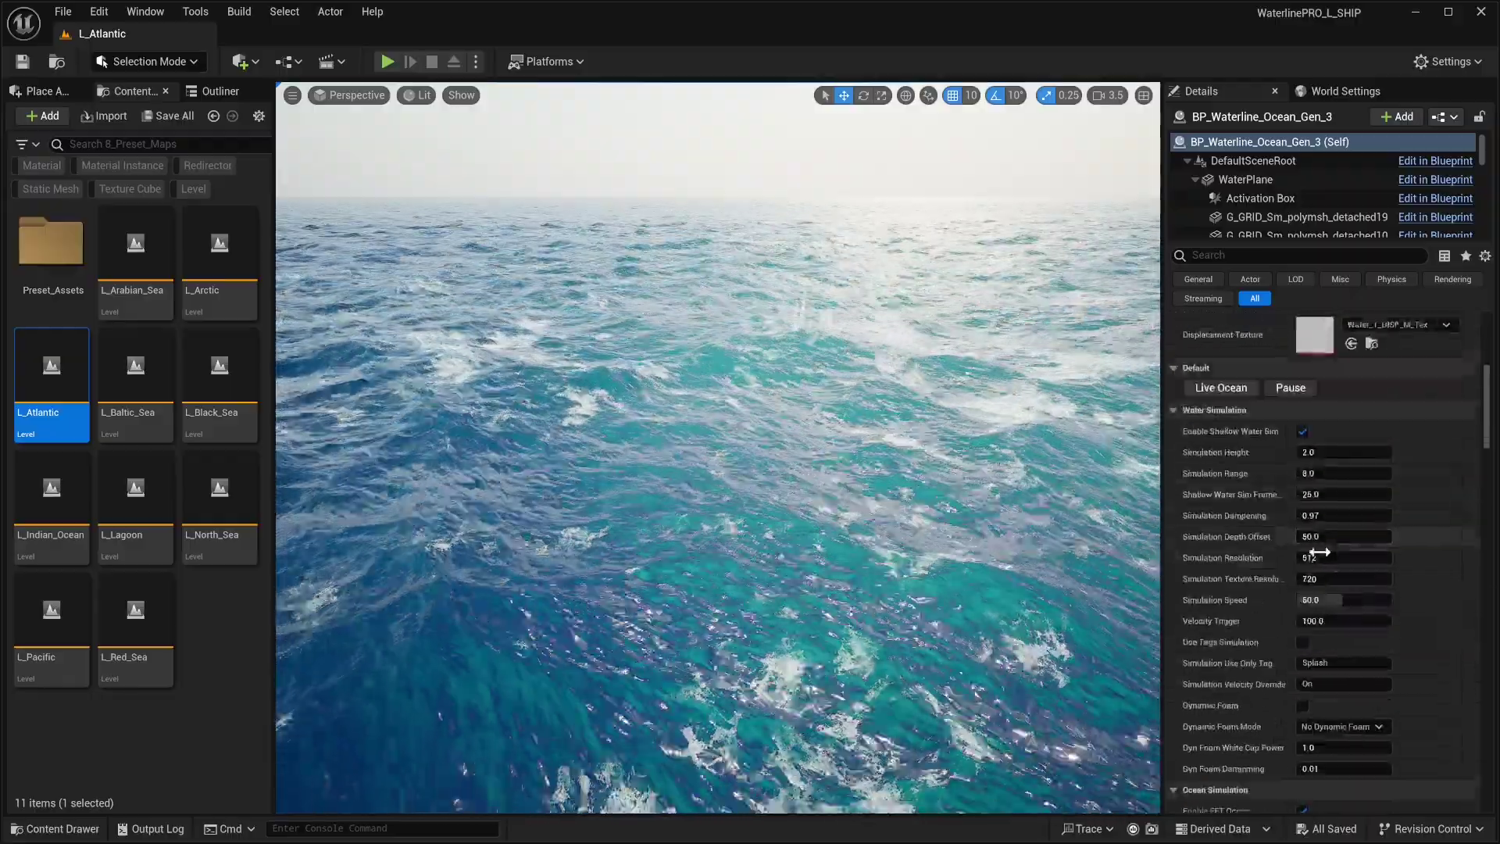
{"action": "scroll", "coordinate": [1319, 605], "scroll_direction": "down", "scroll_amount": 3}
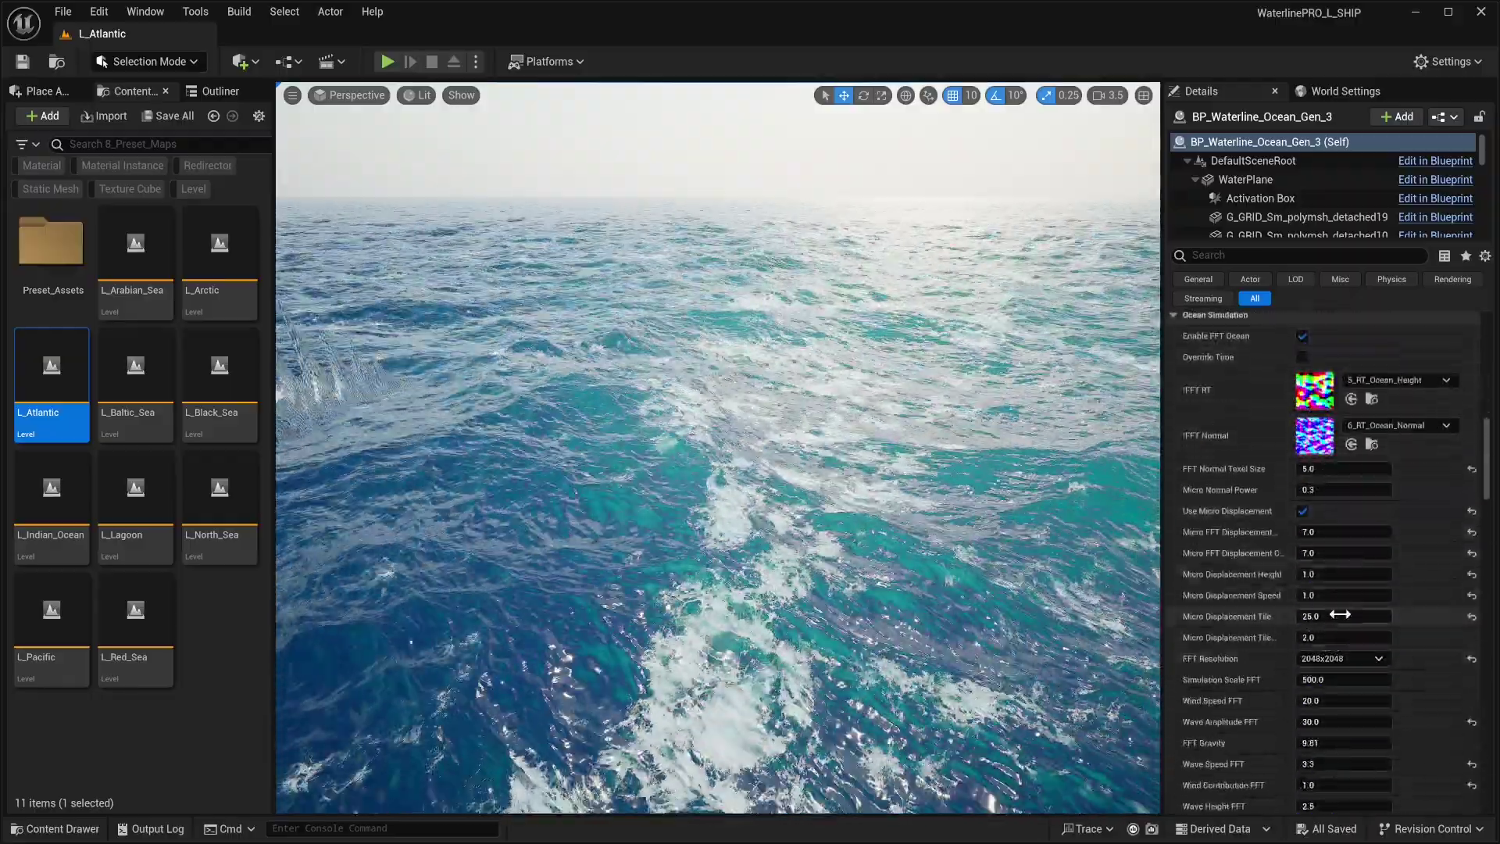
{"action": "scroll", "coordinate": [1331, 617], "scroll_direction": "down", "scroll_amount": 5}
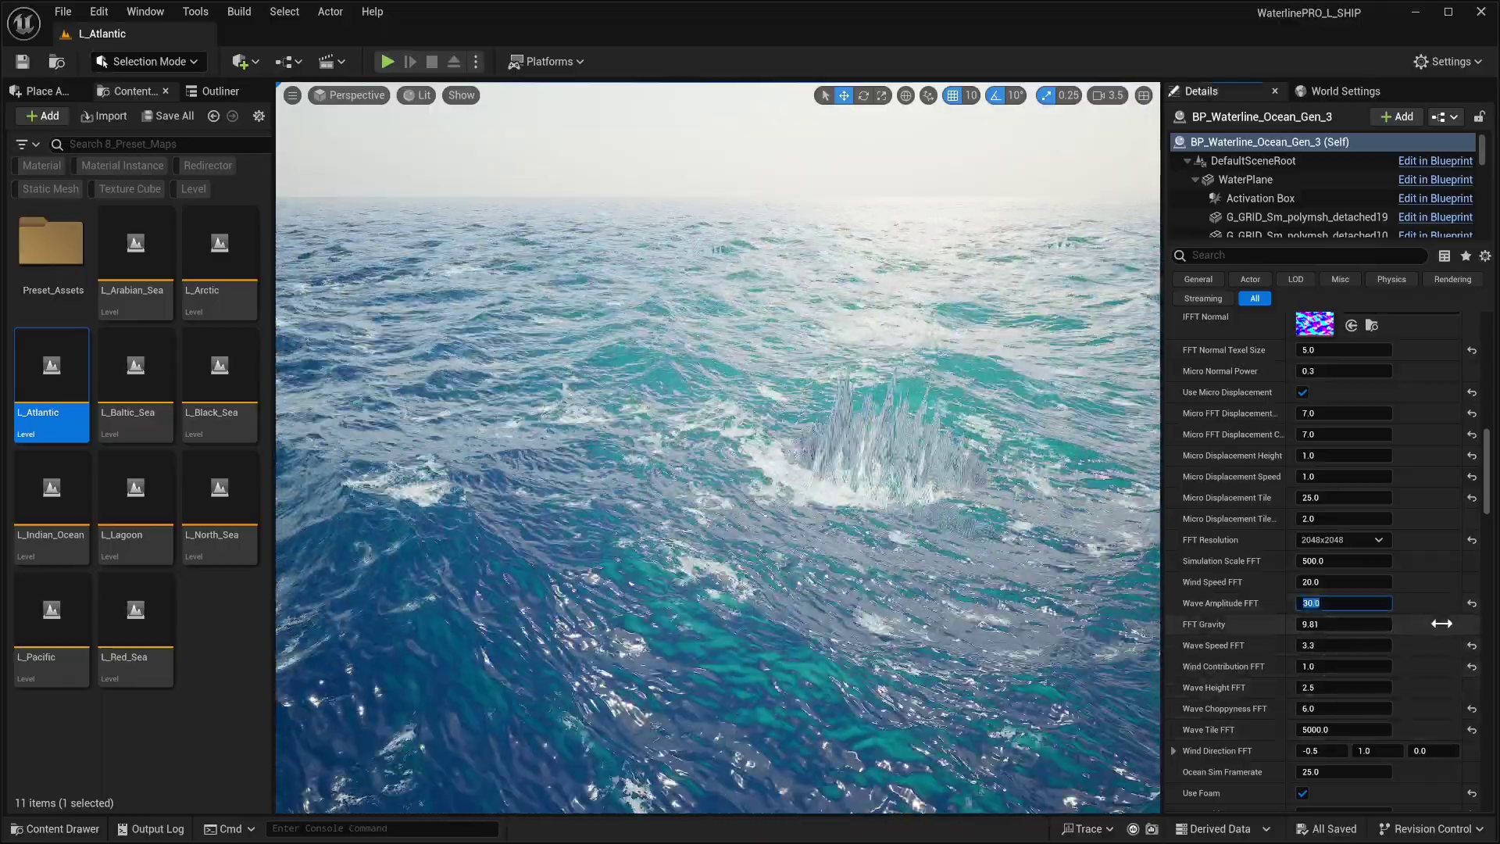
{"action": "type", "text": "10"}
{"action": "key", "text": "Return"}
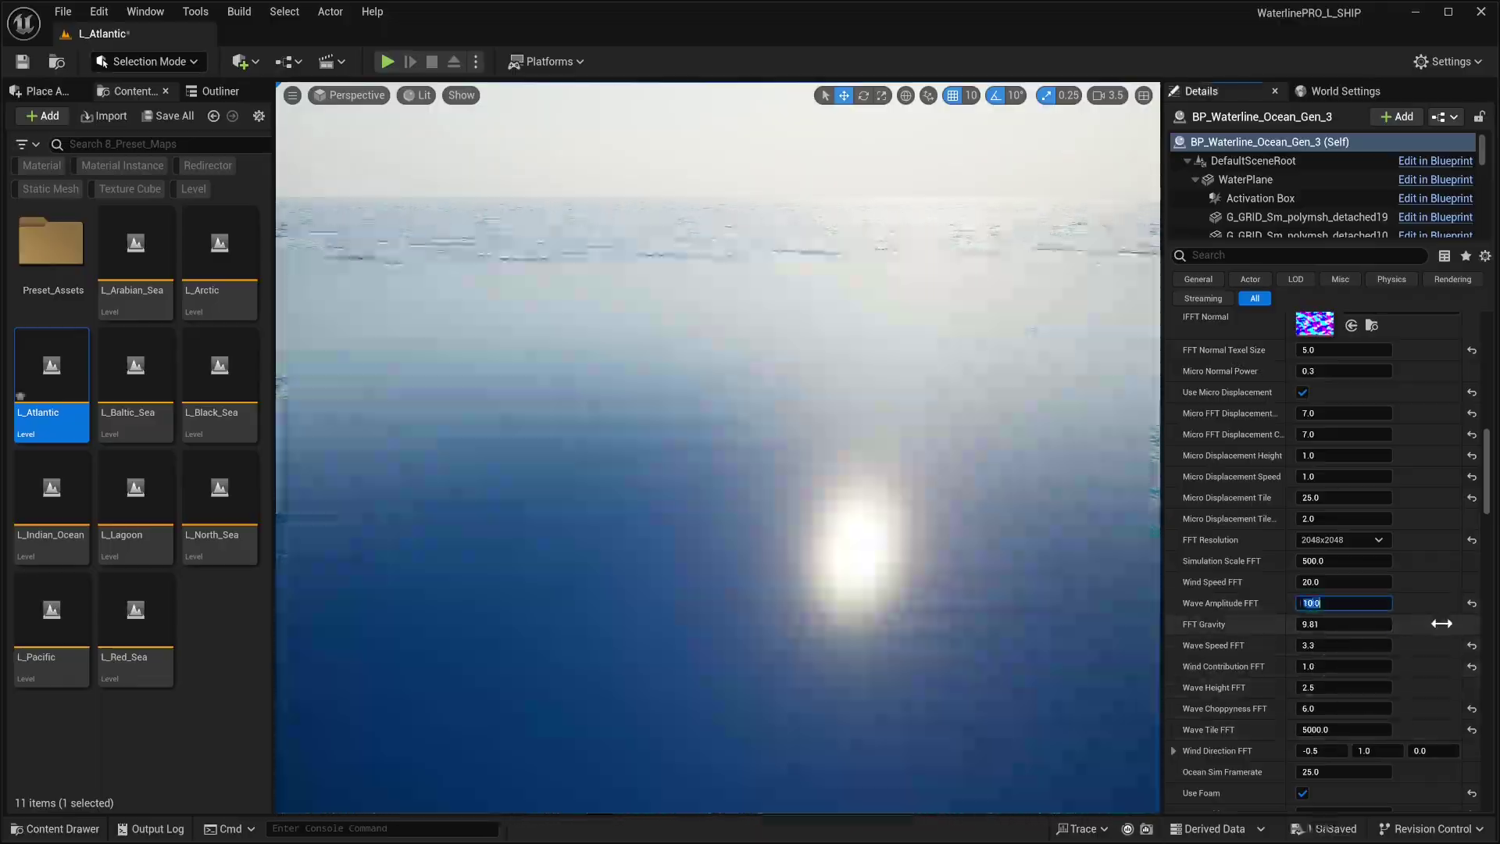
{"action": "right_click_drag", "start_coordinate": [801, 396], "coordinate": [1036, 408]}
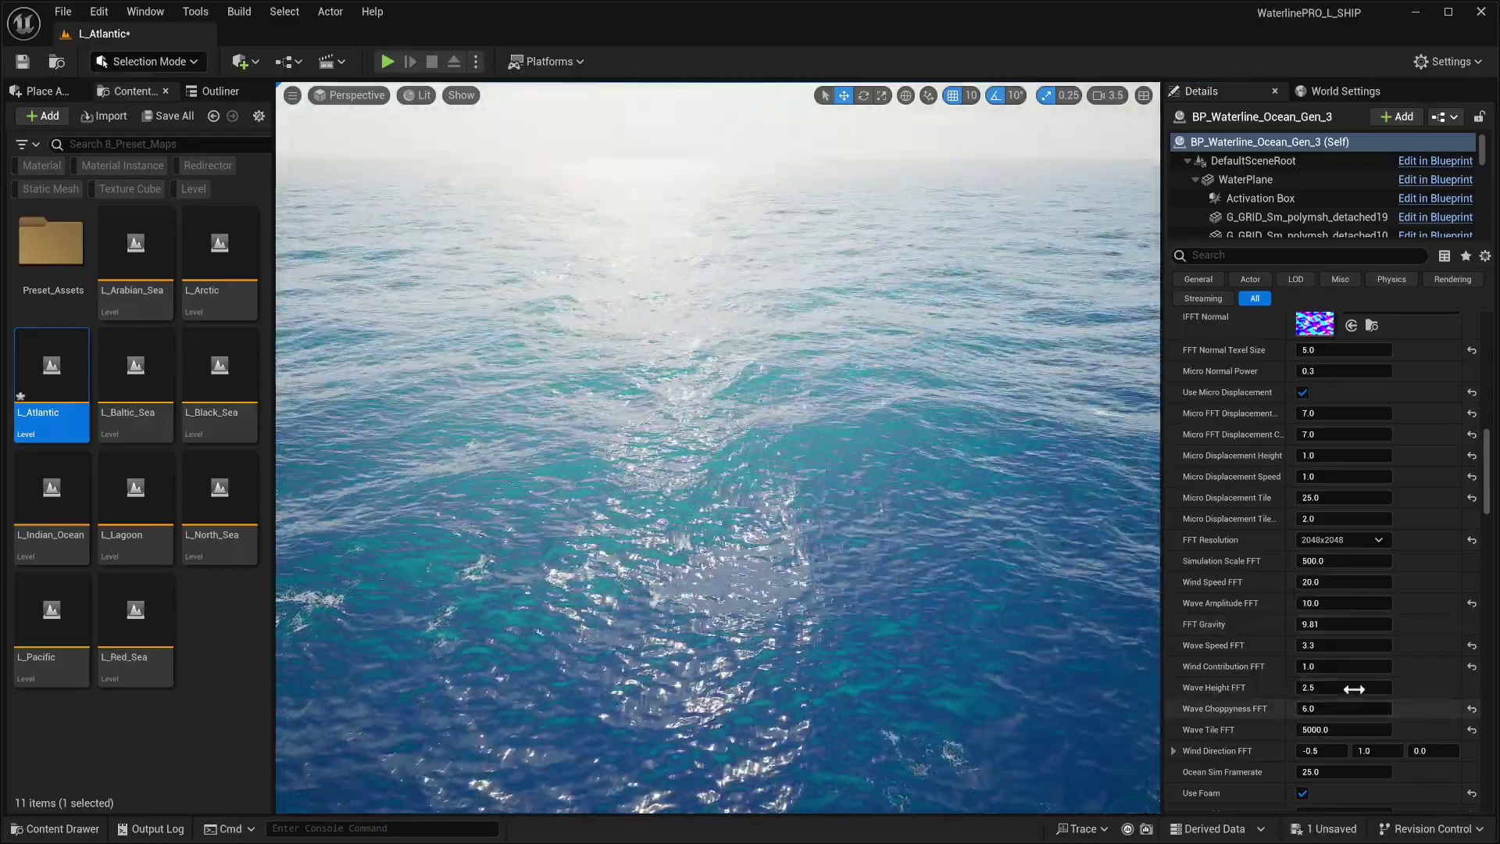
Step: Set the ocean's Wave Height FFT to 5 and its Wave Choppyness FFT to 8
{"action": "left_click", "coordinate": [1347, 688]}
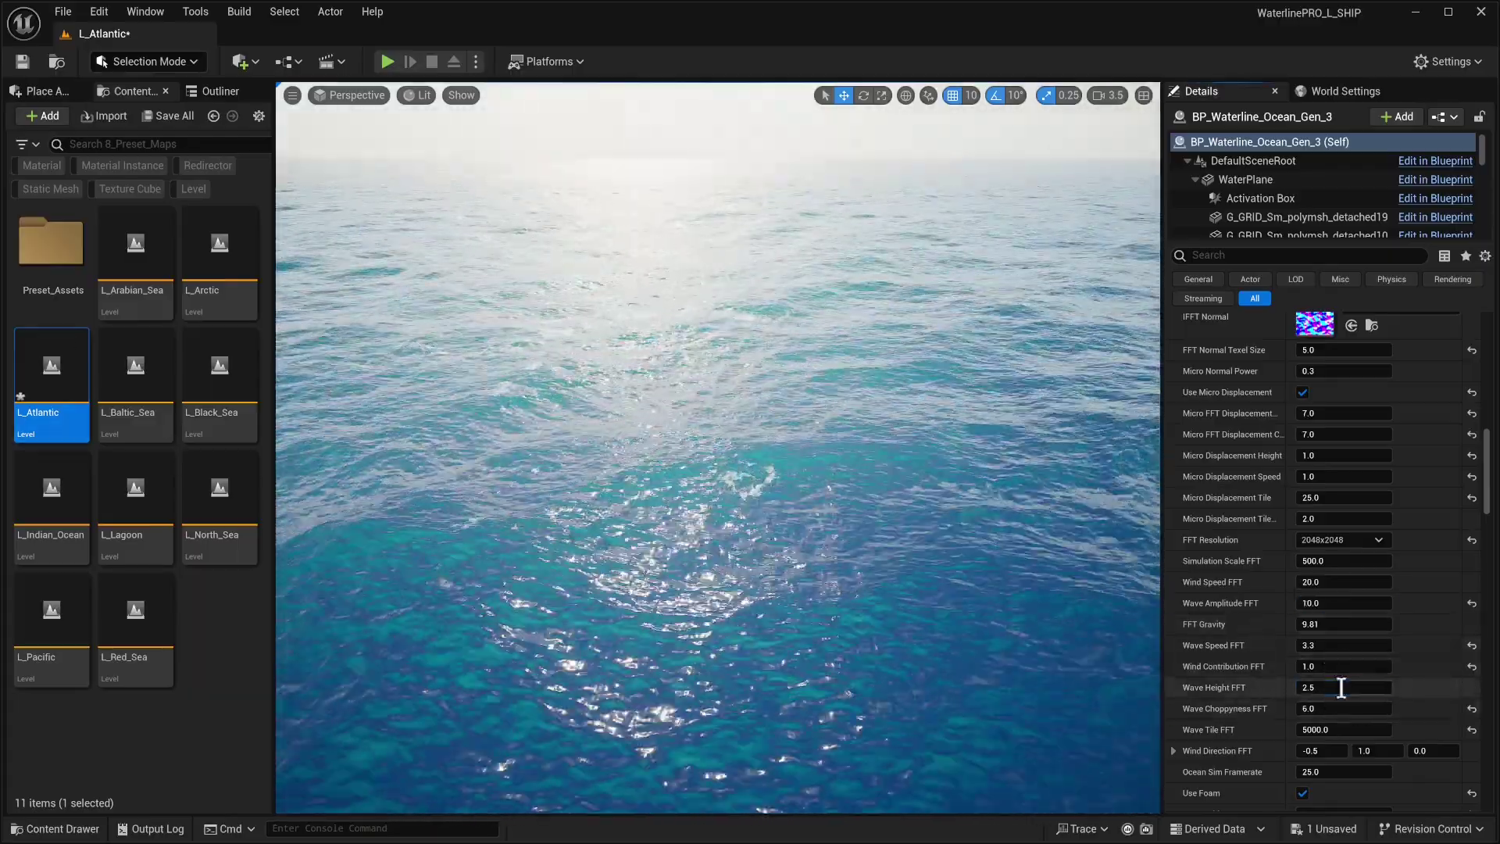
{"action": "type", "text": "5"}
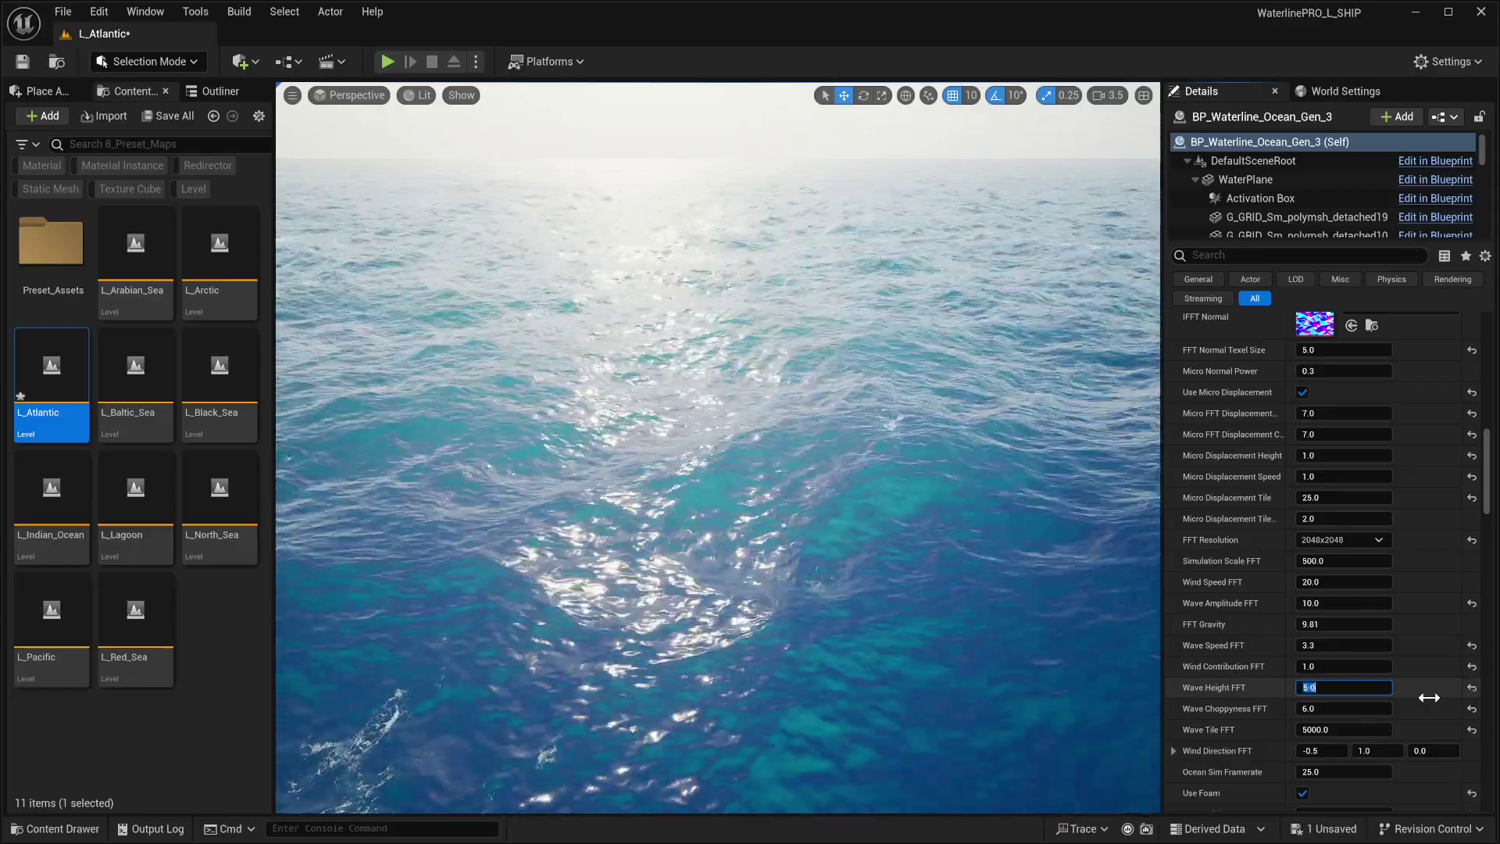
{"action": "key", "text": "Tab"}
{"action": "type", "text": "8"}
{"action": "key", "text": "Return"}
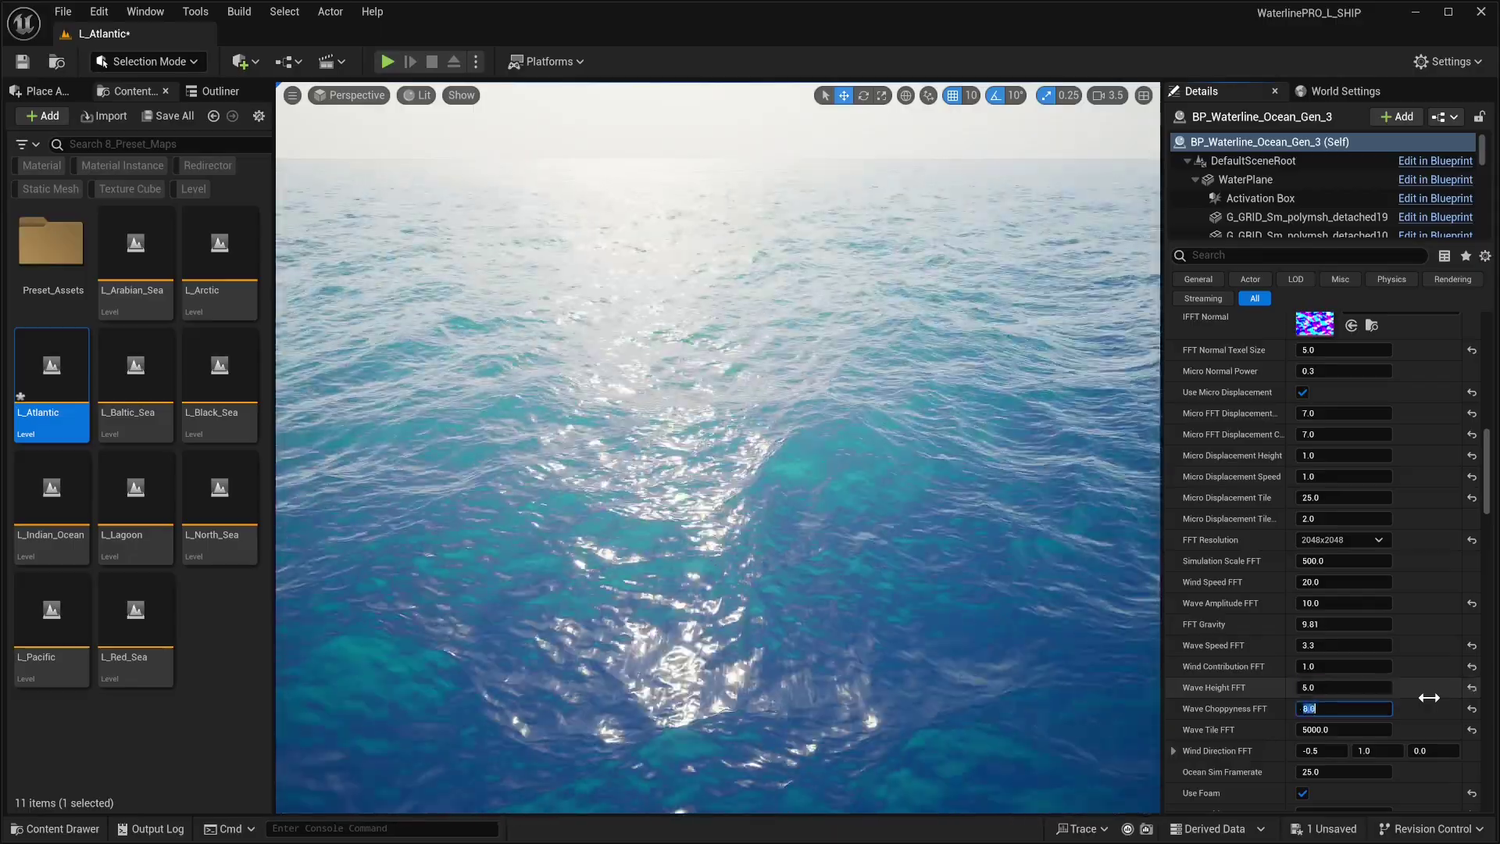
Step: Open the M_Ocean_Normal surface material and try FFT Normal Power values of 0.85 and 0.9, settling on 0.93
{"action": "scroll", "coordinate": [1406, 609], "scroll_direction": "up", "scroll_amount": 15}
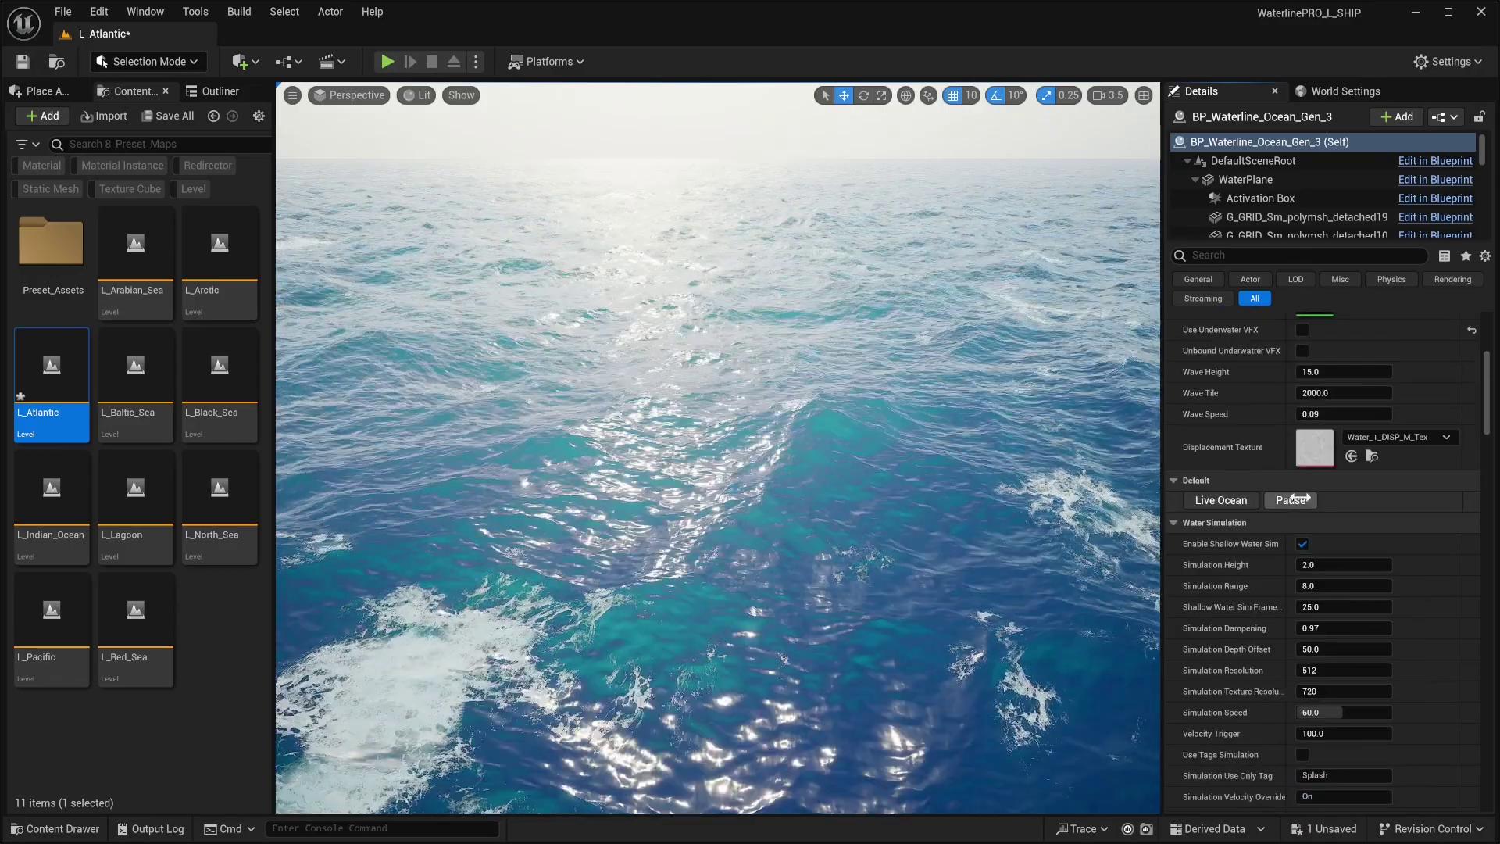
{"action": "double_click", "coordinate": [1315, 556]}
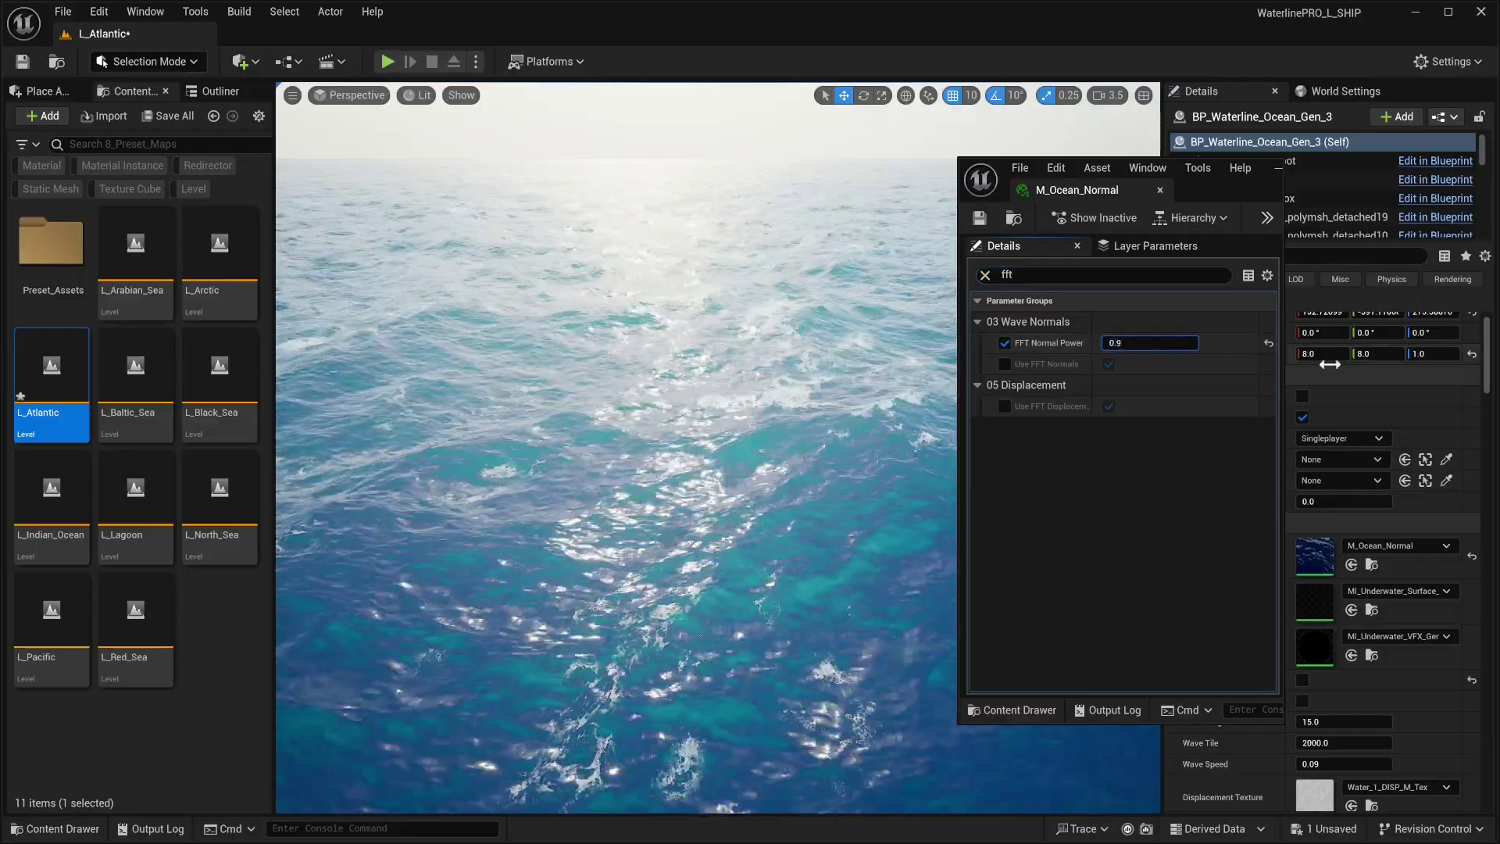
{"action": "type", "text": "0.85"}
{"action": "key", "text": "Return"}
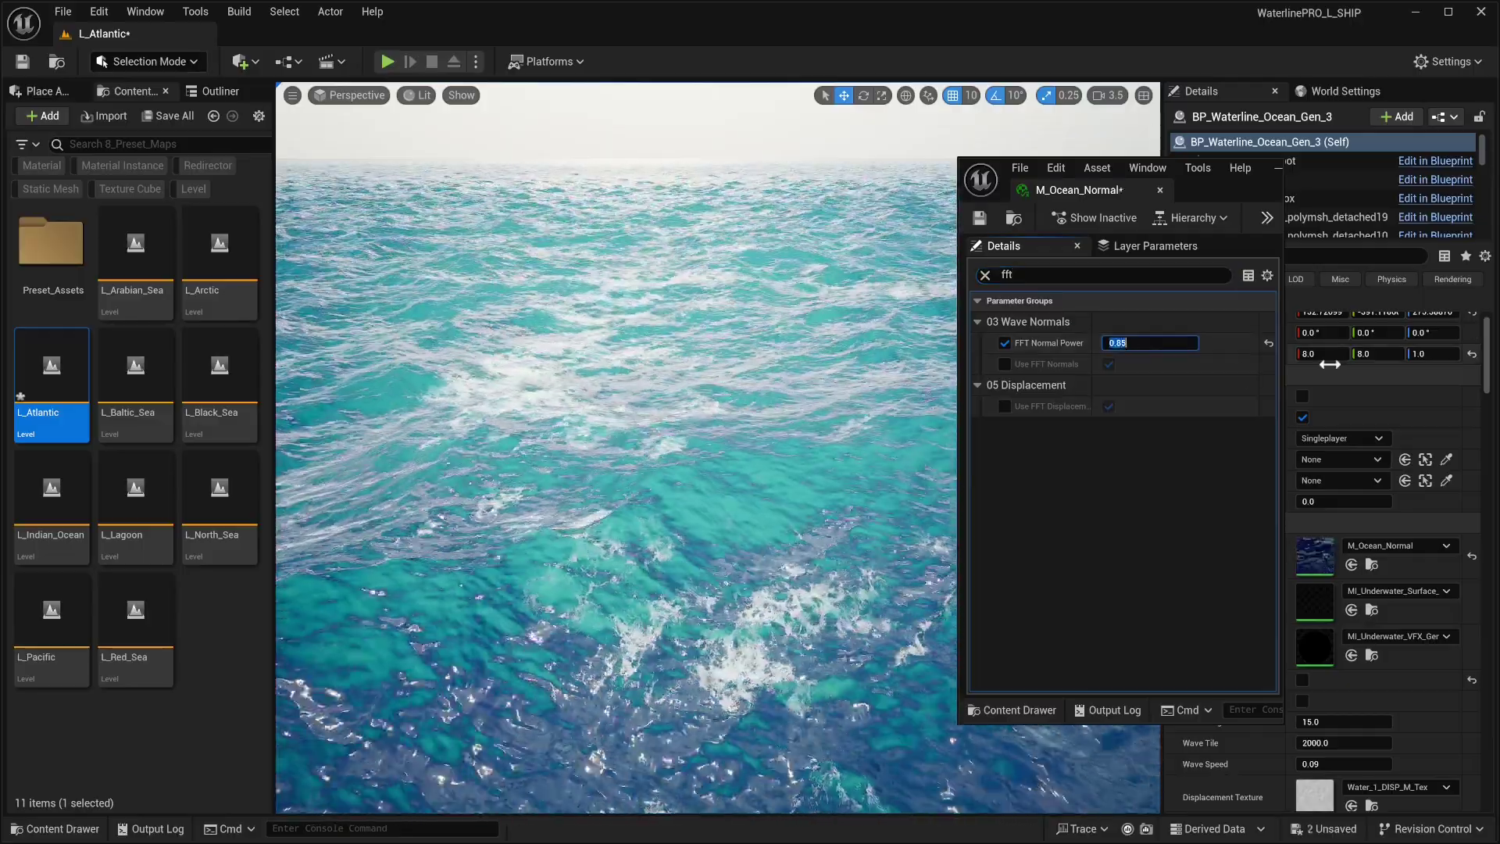
{"action": "type", "text": "0.9"}
{"action": "key", "text": "Return"}
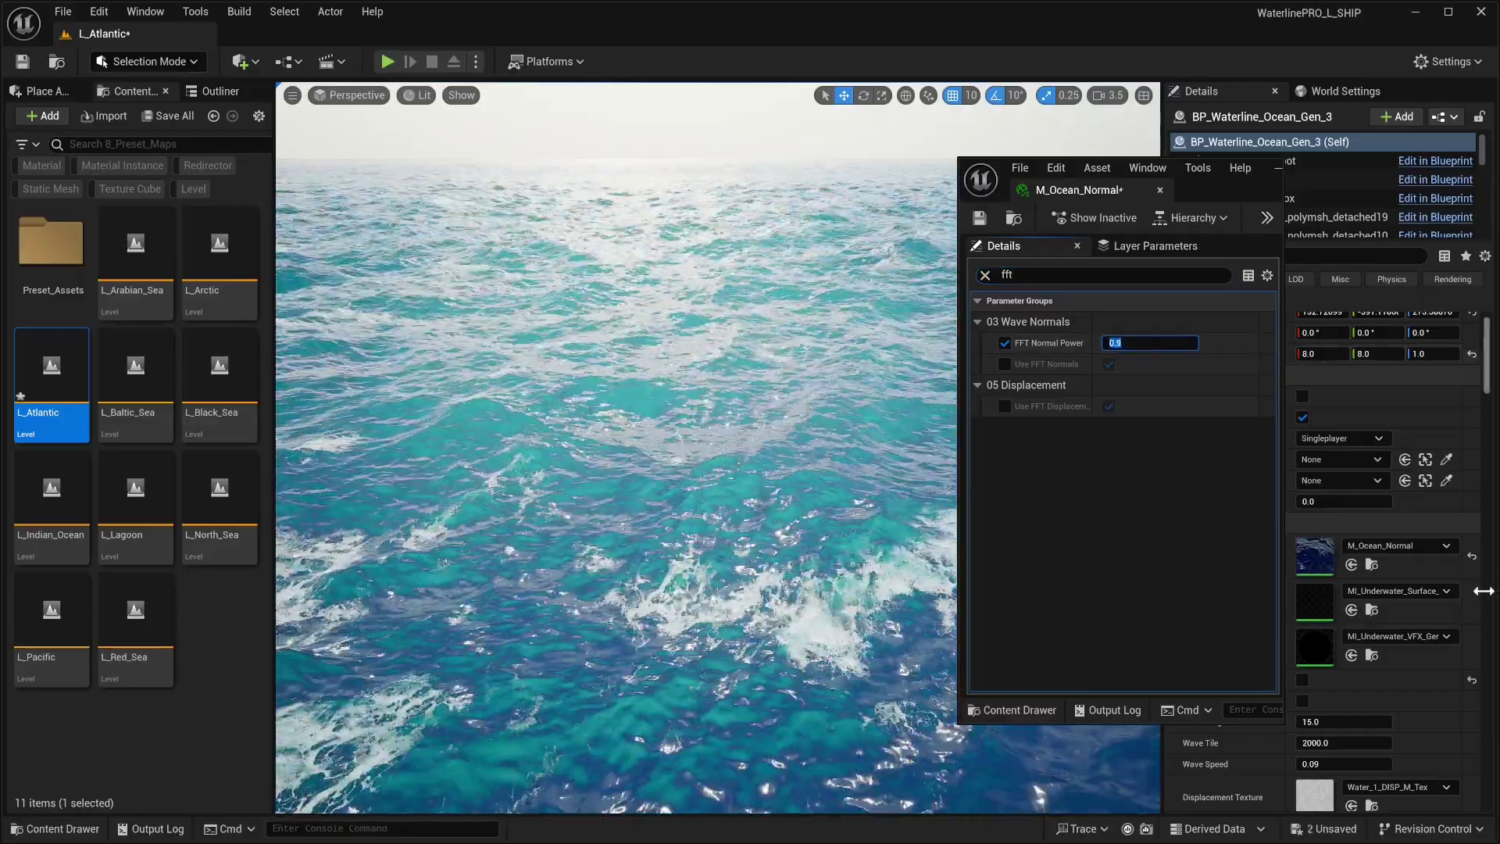
{"action": "type", "text": "0.93"}
{"action": "key", "text": "Return"}
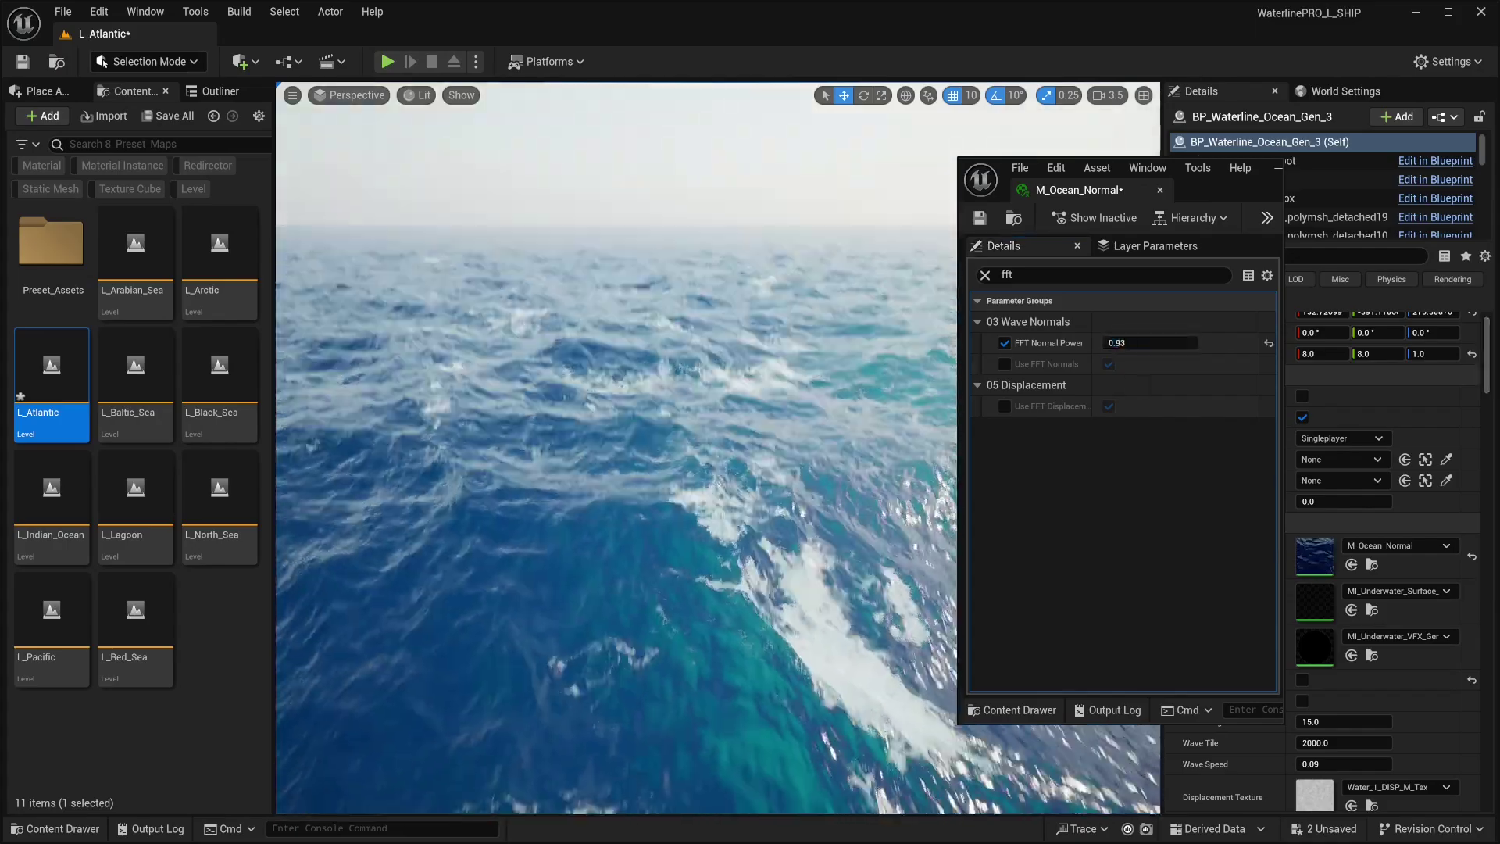
Step: Turn off Game Settings exposure for the viewport and adjust the manual EV100 exposure
{"action": "left_click", "coordinate": [418, 95]}
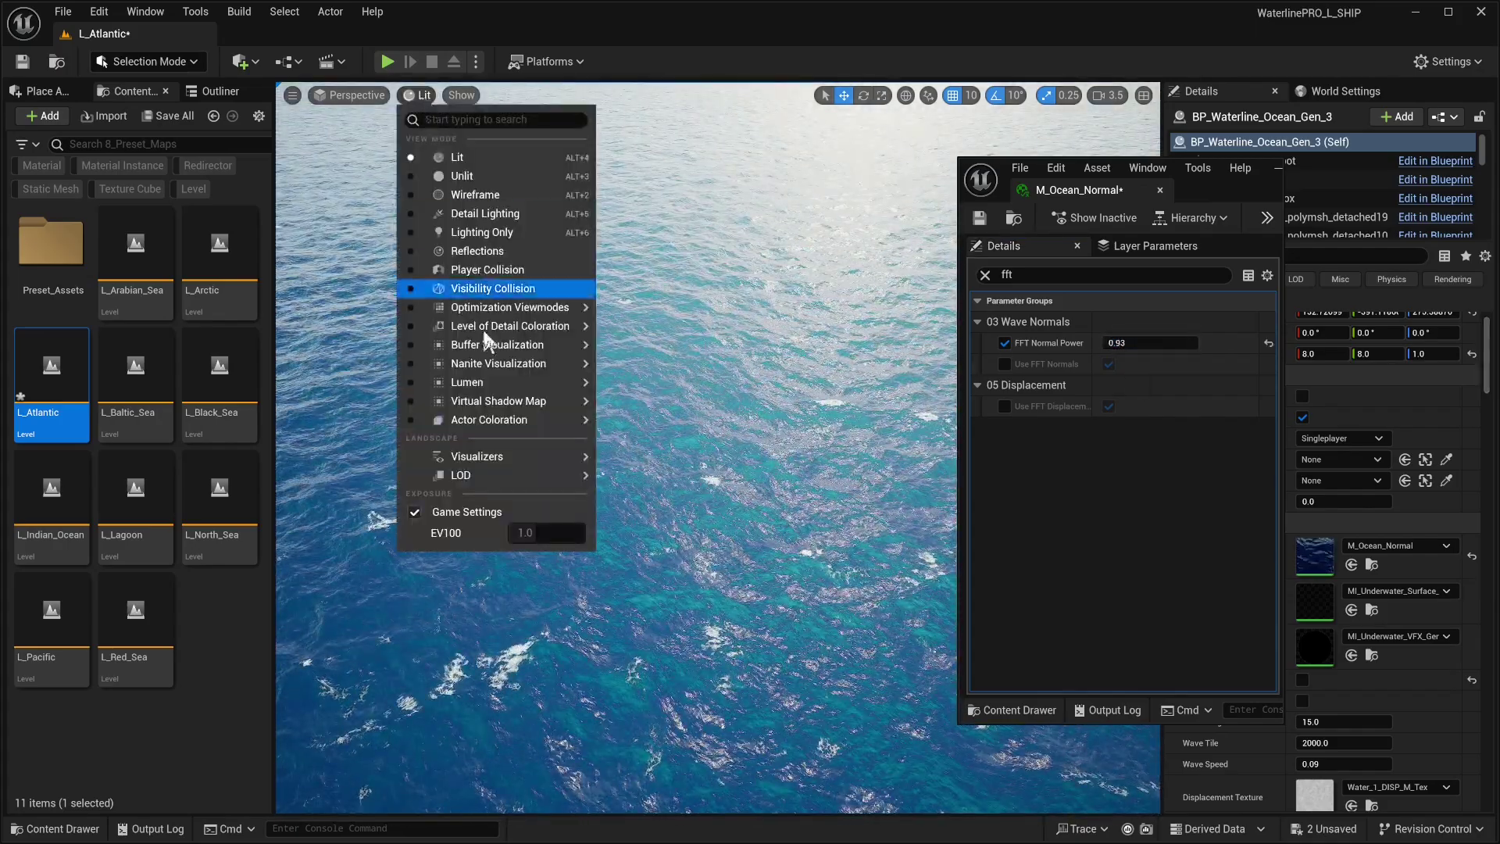
{"action": "left_click", "coordinate": [455, 513]}
{"action": "left_click", "coordinate": [418, 95]}
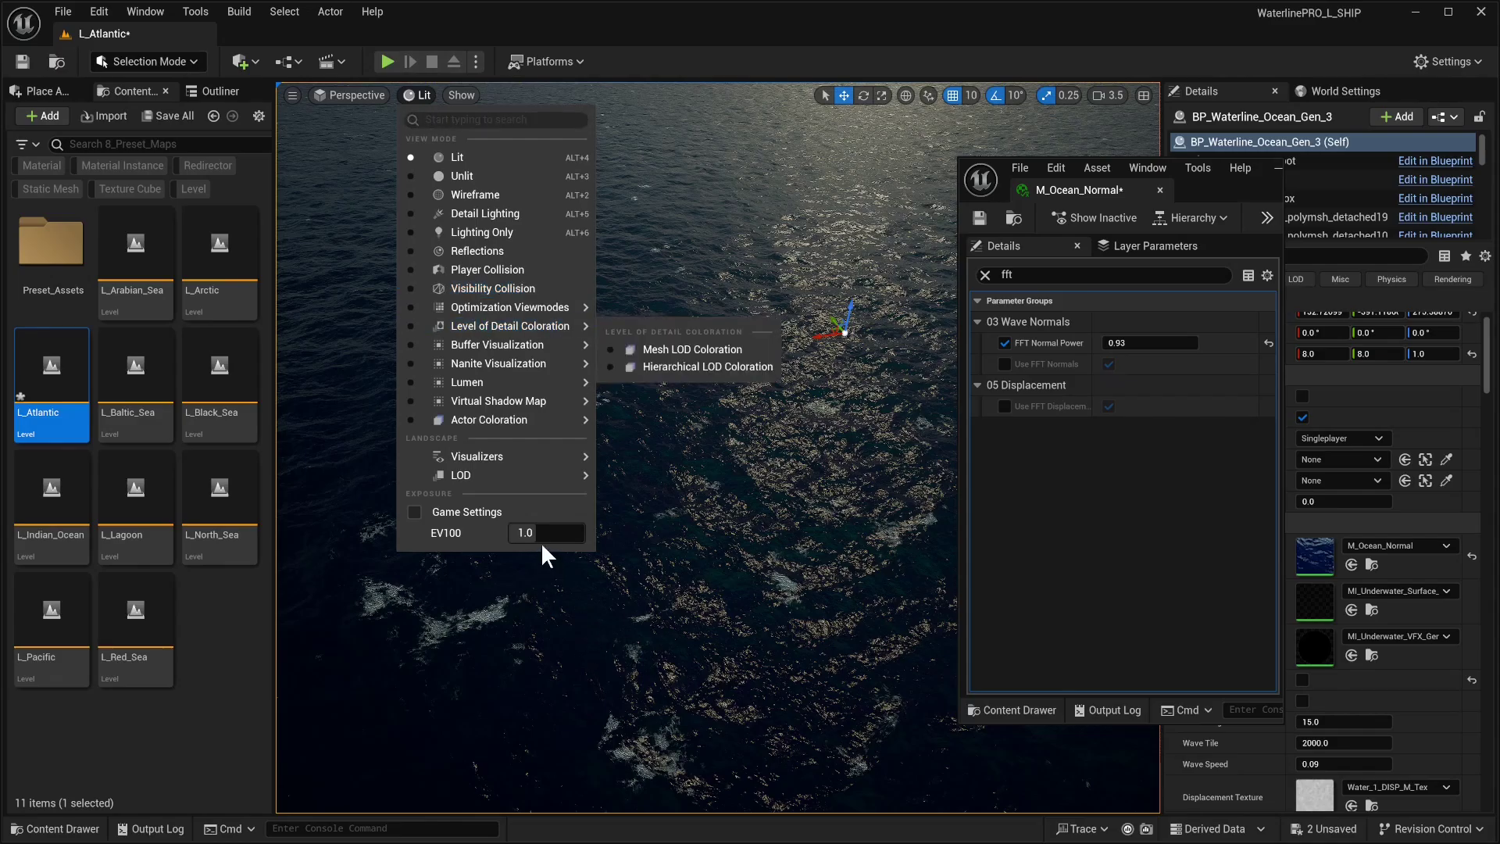
{"action": "key", "text": "Return"}
{"action": "right_click_drag", "start_coordinate": [840, 328], "coordinate": [922, 228]}
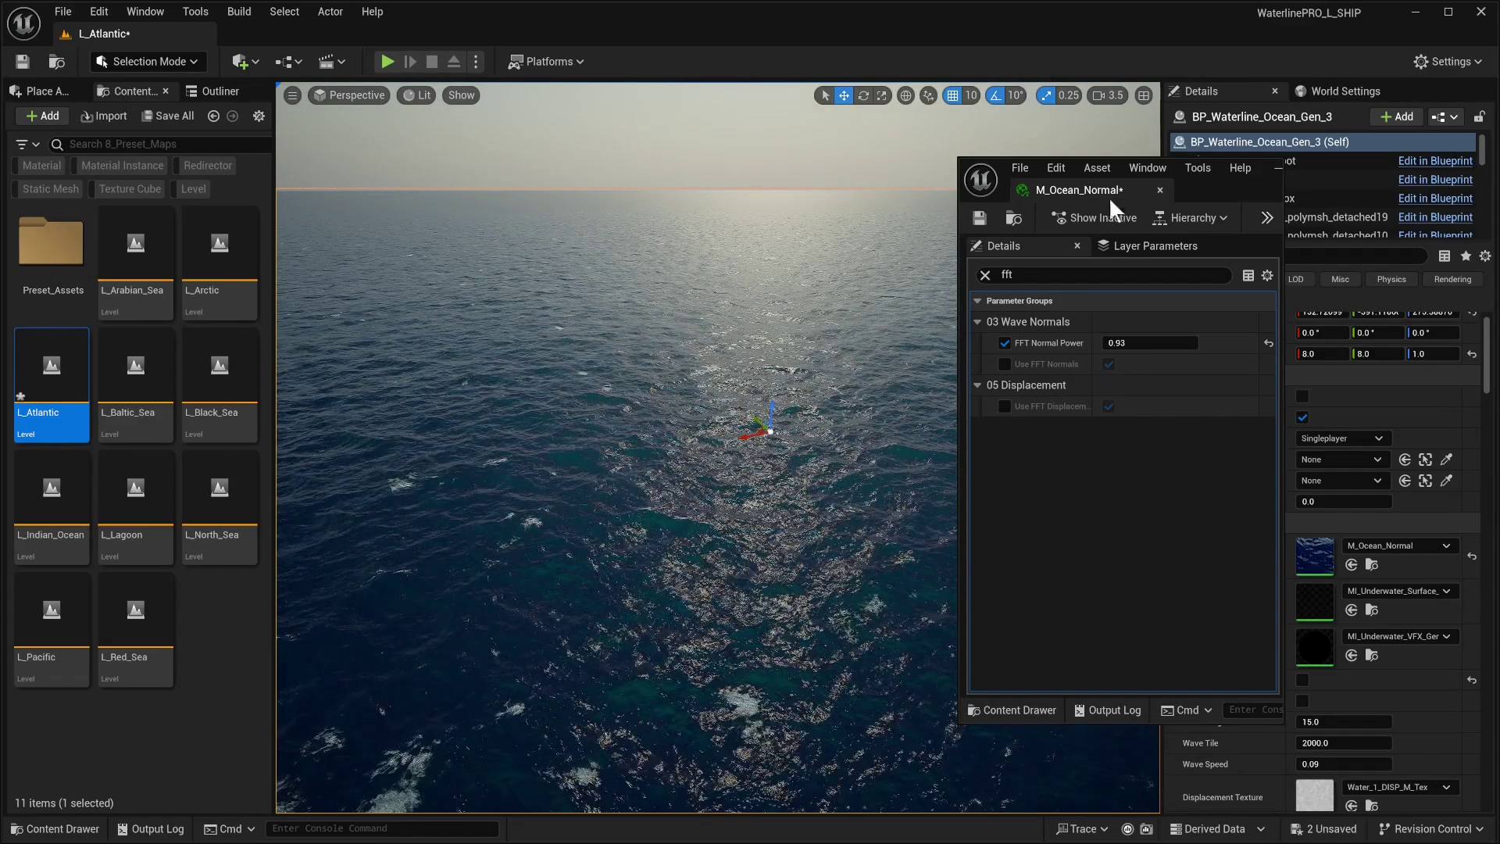
Step: Save the M_Ocean_Normal material, close its editor and look over the water surface
{"action": "left_click", "coordinate": [979, 219]}
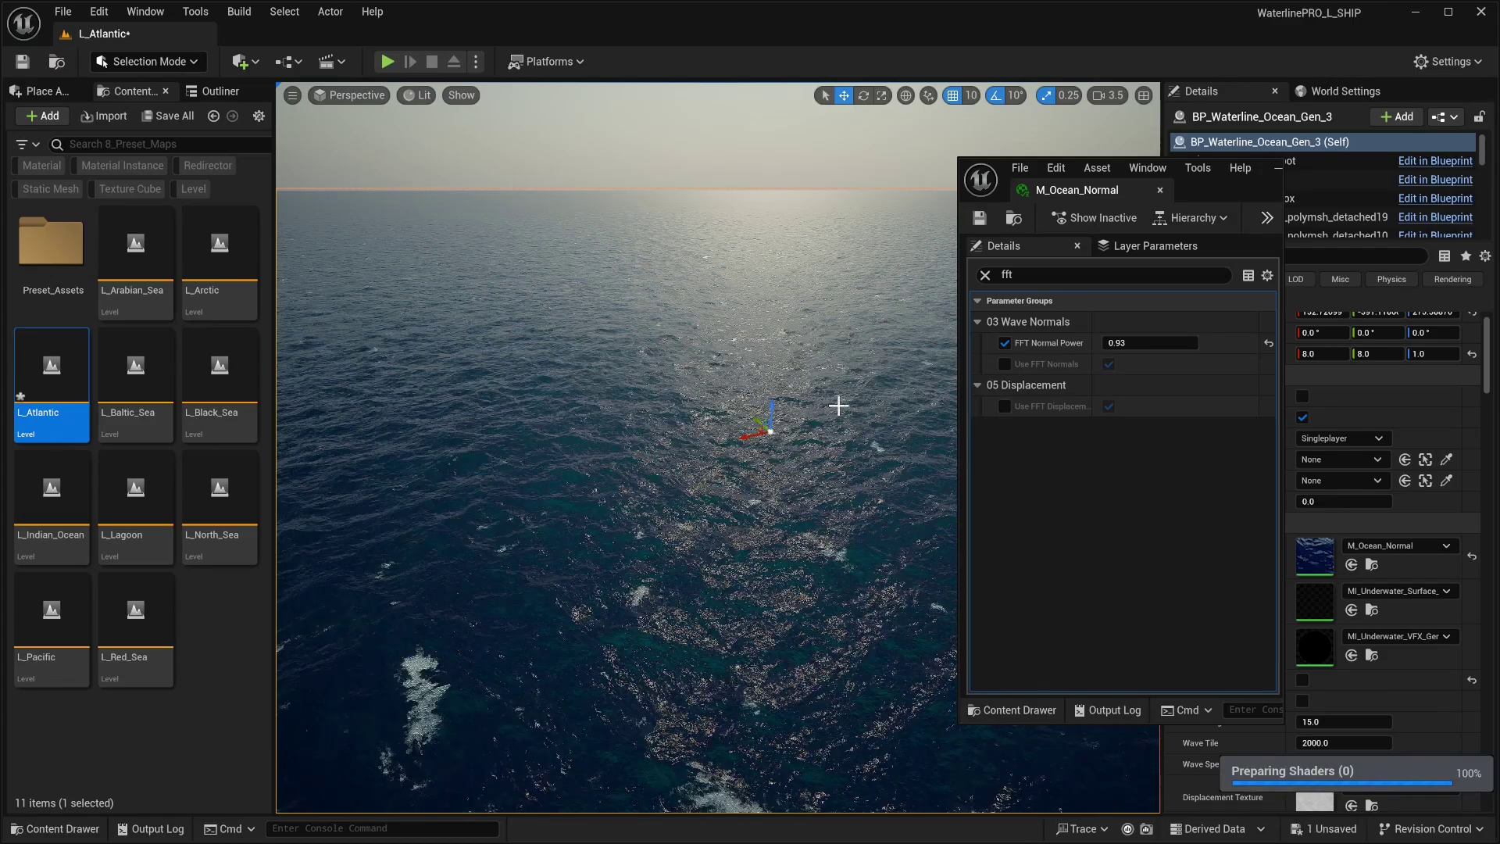
{"action": "left_click", "coordinate": [1159, 190]}
{"action": "right_click_drag", "start_coordinate": [717, 446], "coordinate": [922, 375]}
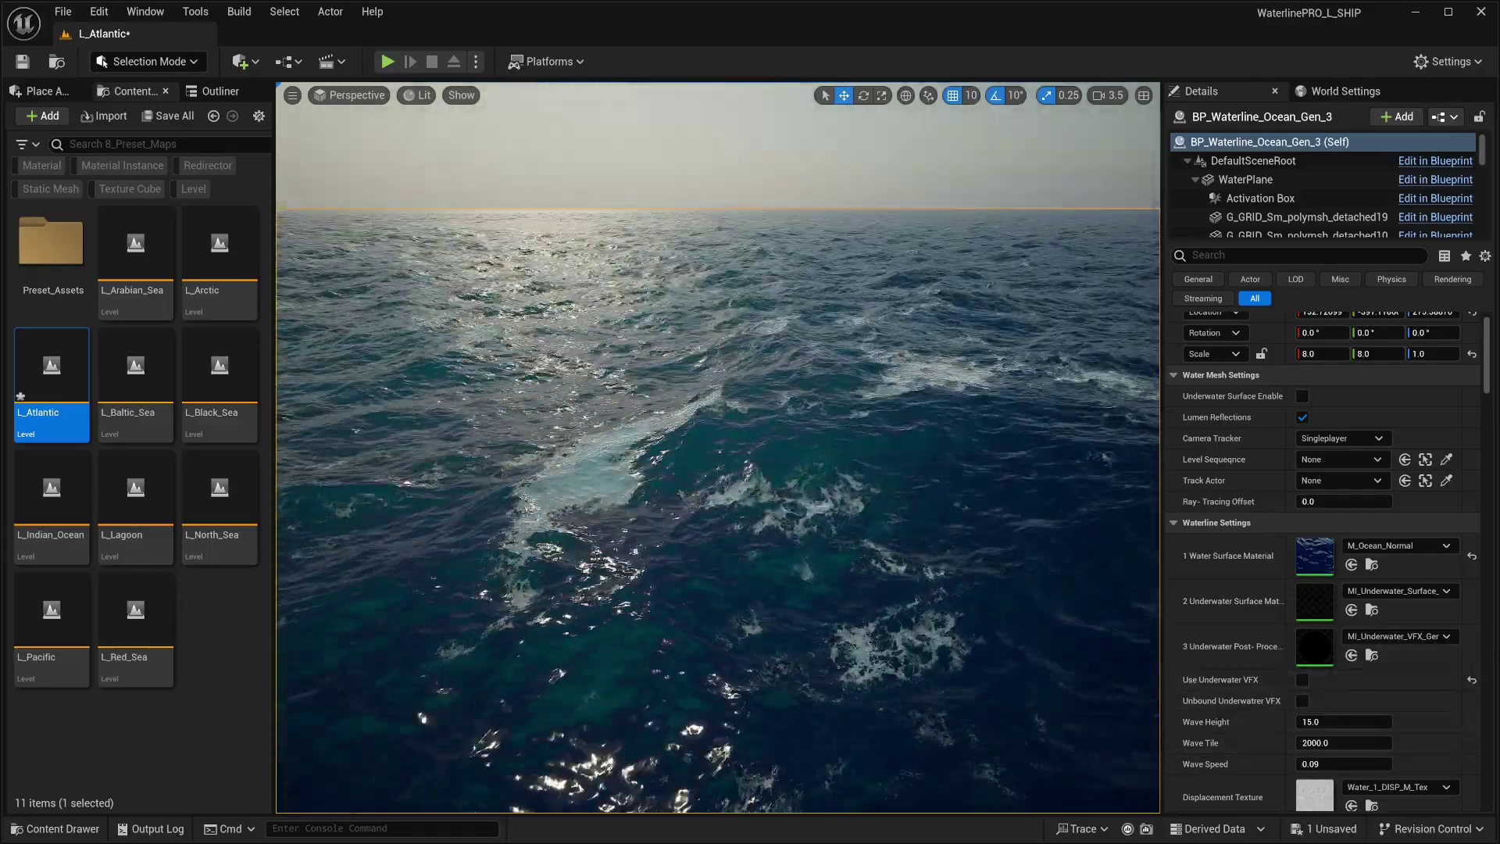
Step: Go back up through the project content and open the Ship folder
{"action": "key", "text": "alt+Left"}
{"action": "key", "text": "alt+Left"}
{"action": "key", "text": "alt+Left"}
{"action": "key", "text": "alt+Left"}
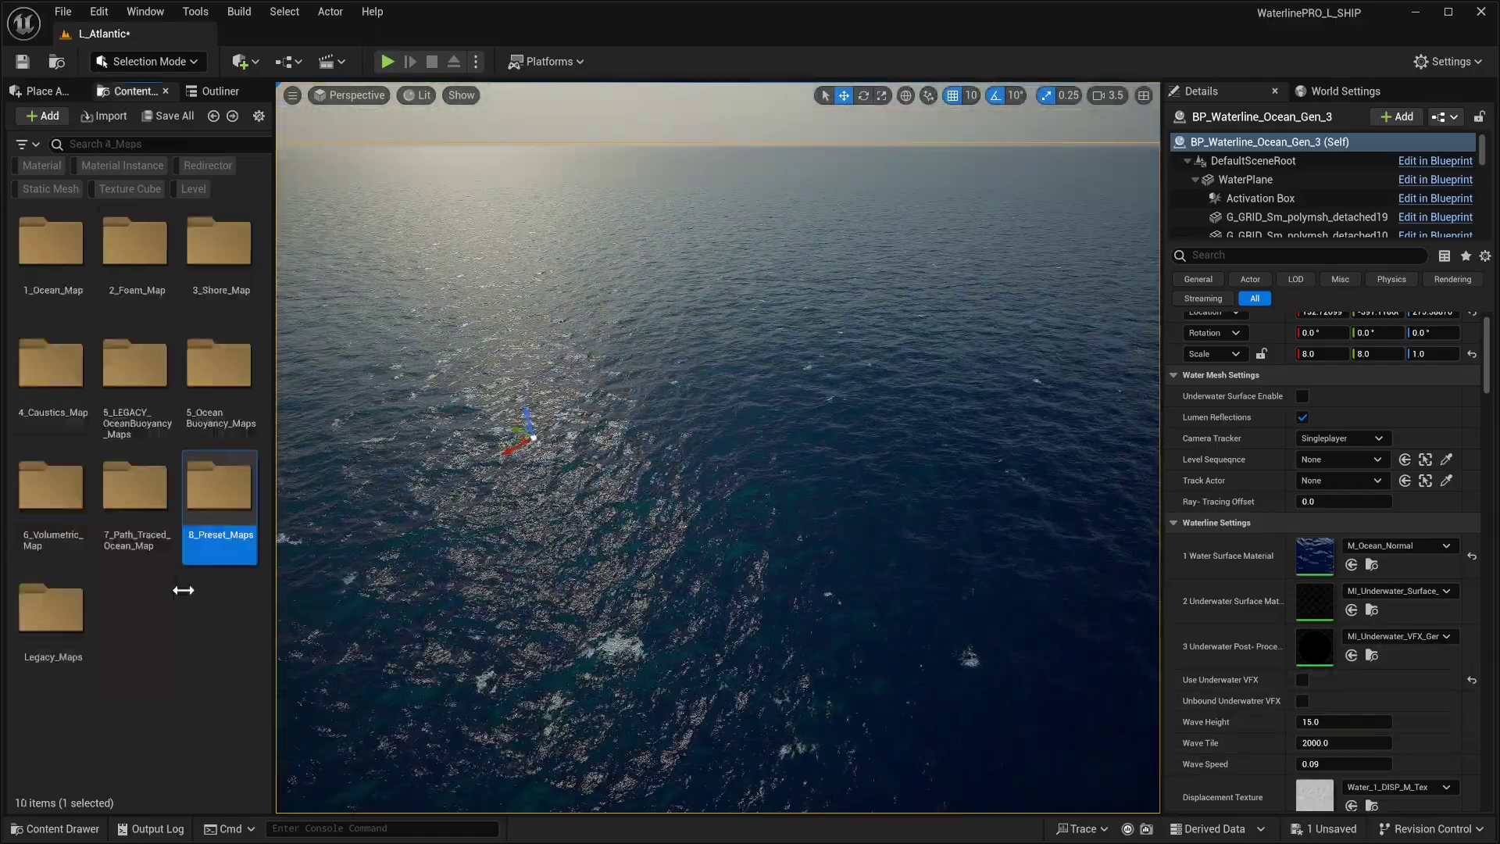
{"action": "double_click", "coordinate": [45, 294]}
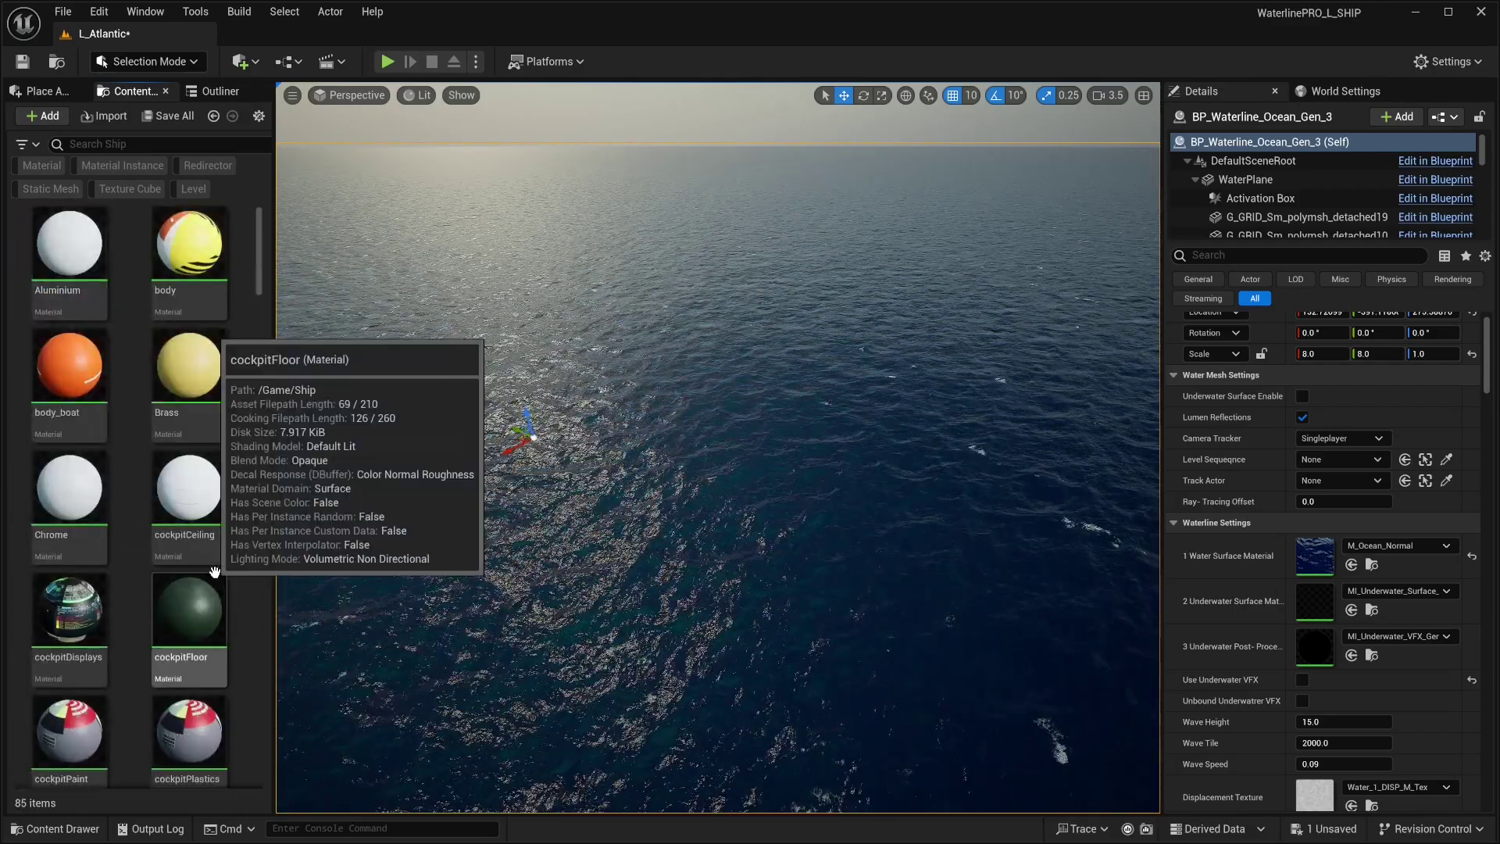
Step: Place the Ship_Glenpark static mesh in the Atlantic level and frame the whole ship in the view
{"action": "scroll", "coordinate": [219, 585], "scroll_direction": "down", "scroll_amount": 15}
{"action": "scroll", "coordinate": [219, 585], "scroll_direction": "down", "scroll_amount": 6}
{"action": "left_click", "coordinate": [69, 586]}
{"action": "left_click_drag", "start_coordinate": [796, 445], "coordinate": [793, 442]}
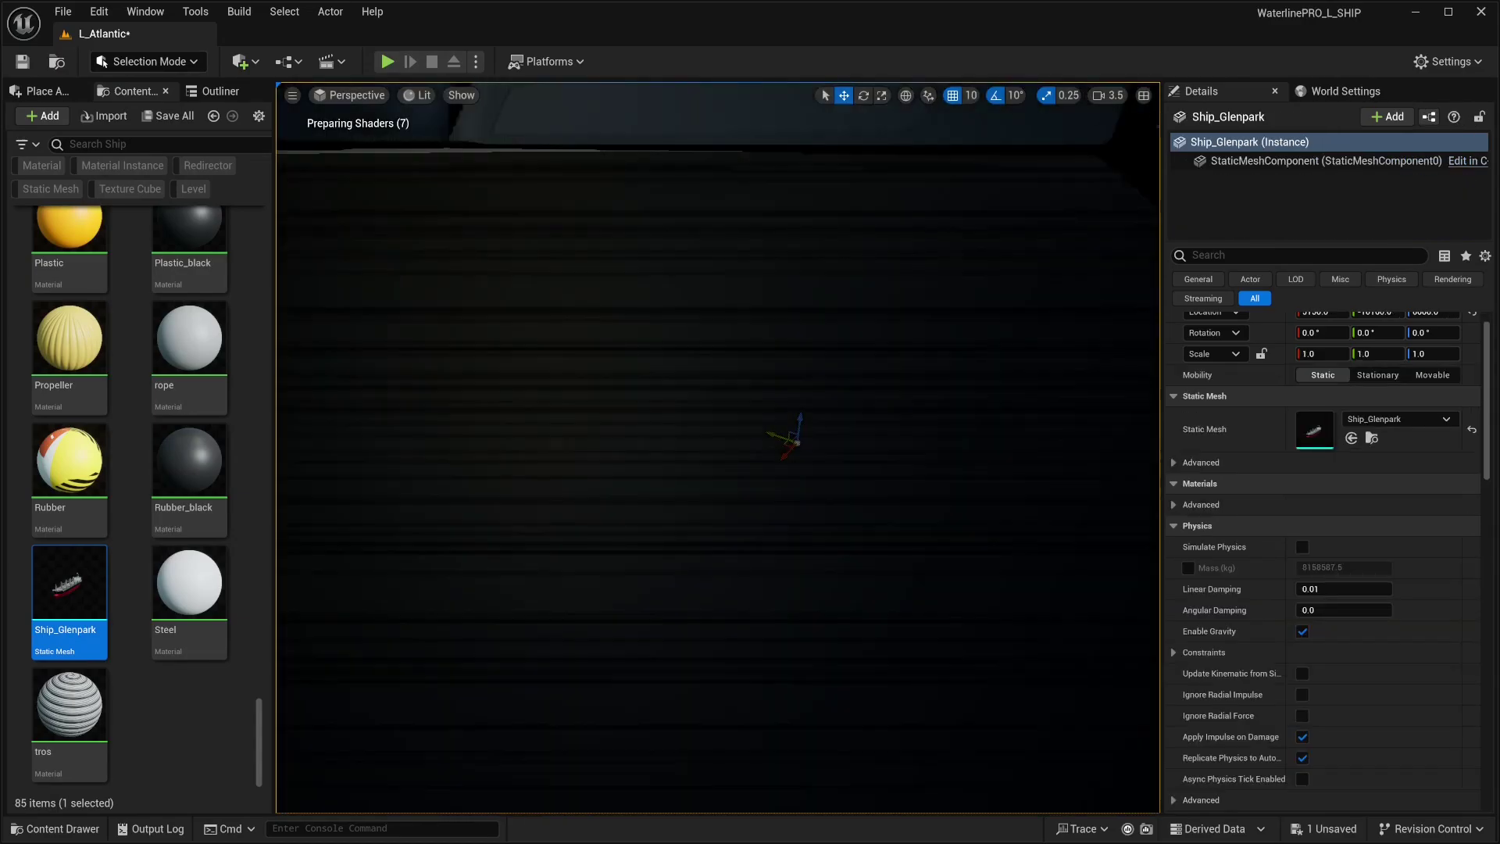
{"action": "key", "text": "s"}
{"action": "mouse_move", "coordinate": [763, 419]}
{"action": "right_mouse_down"}
{"action": "mouse_move", "coordinate": [804, 398]}
{"action": "mouse_move", "coordinate": [770, 410]}
{"action": "right_mouse_up"}
{"action": "key", "text": "f"}
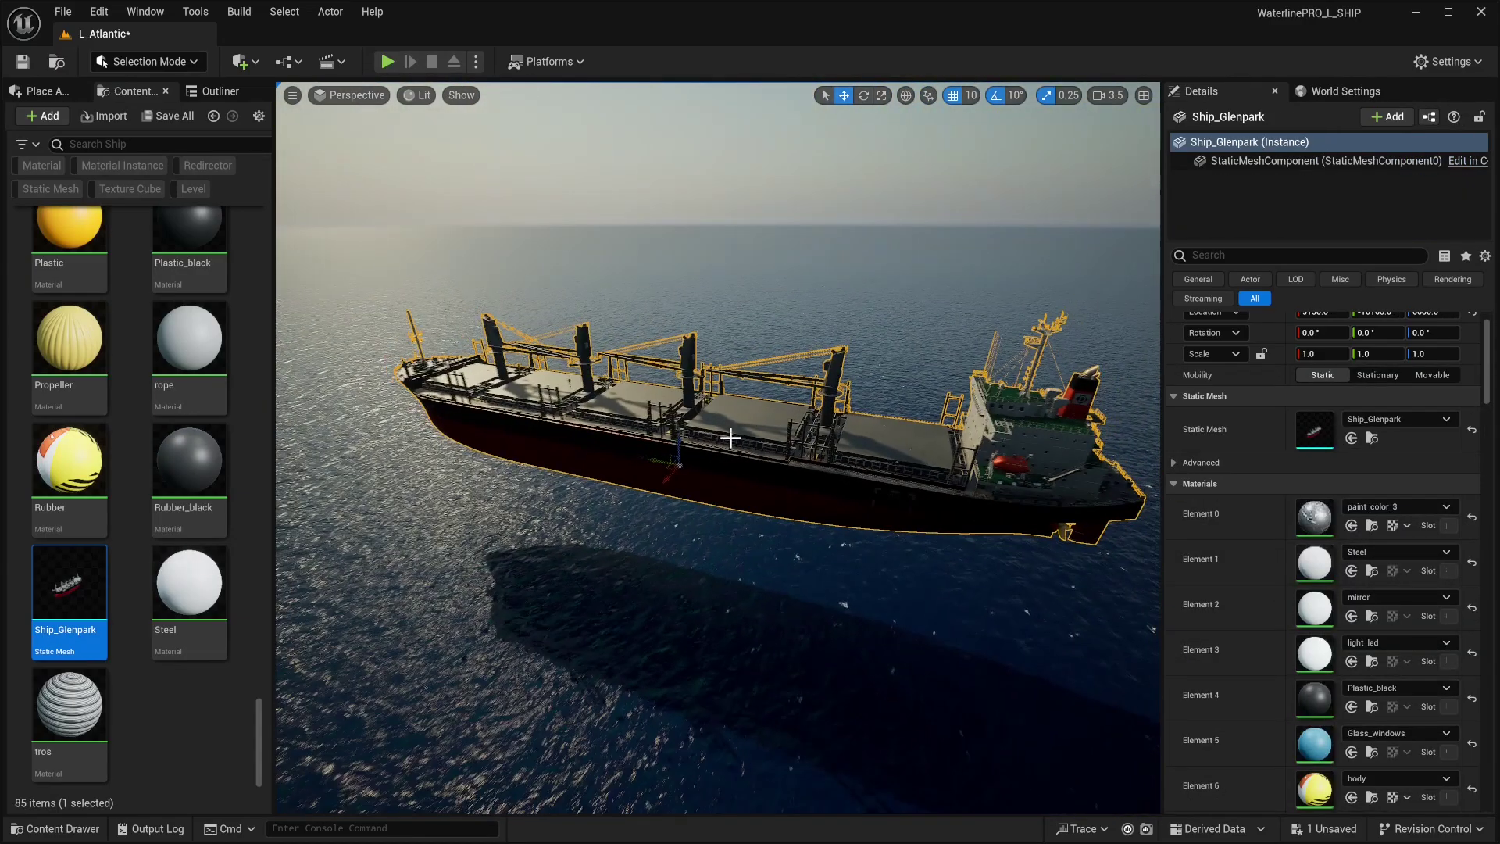
Step: Lower the ship into the water so its hull sits at the waterline, and rotate it -60° about the vertical axis
{"action": "left_click_drag", "start_coordinate": [676, 429], "coordinate": [671, 550]}
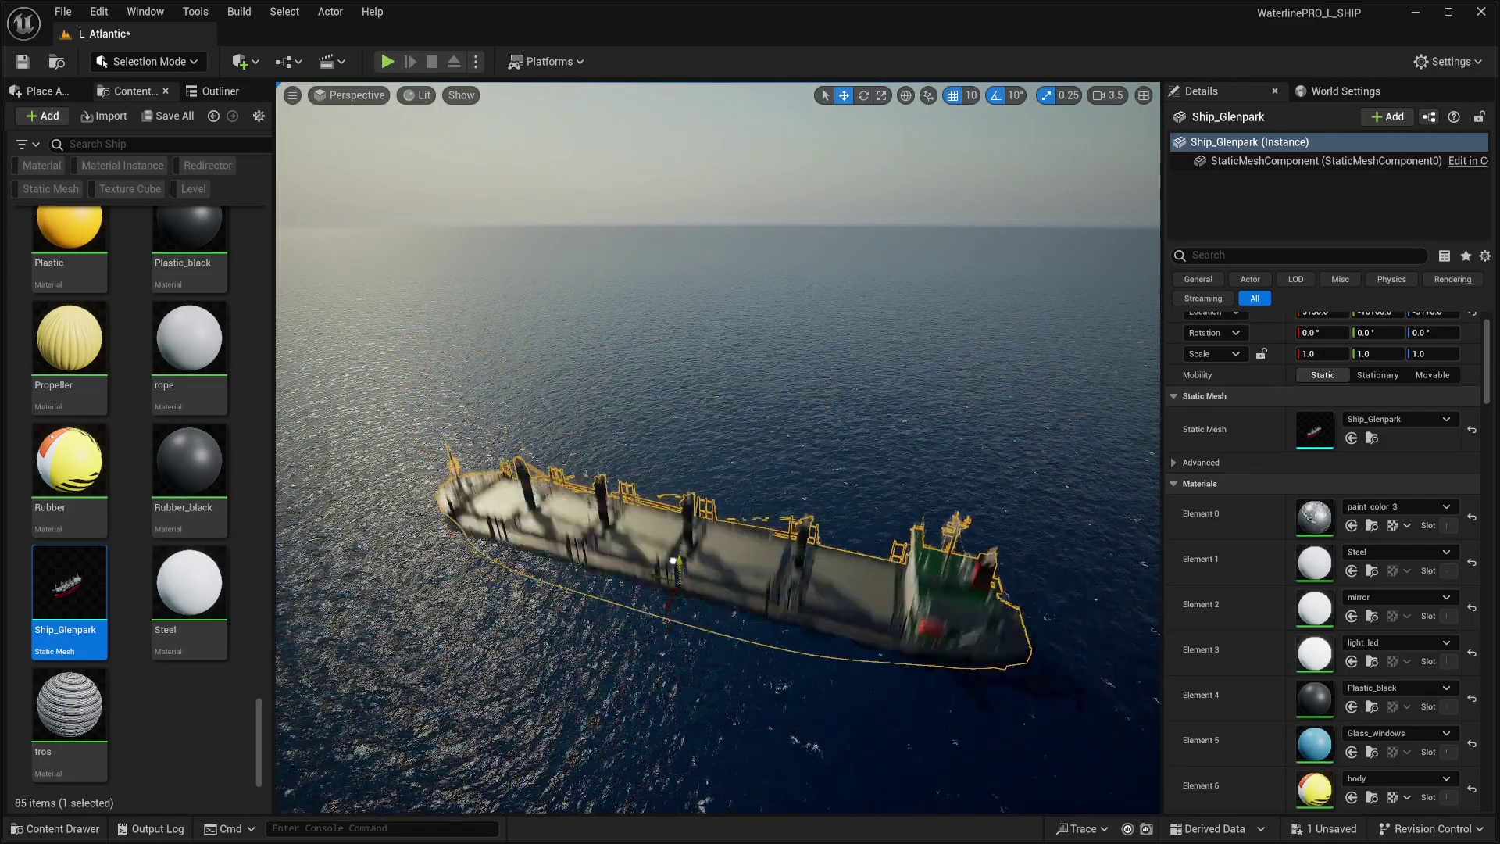
{"action": "left_click_drag", "start_coordinate": [658, 601], "coordinate": [708, 594]}
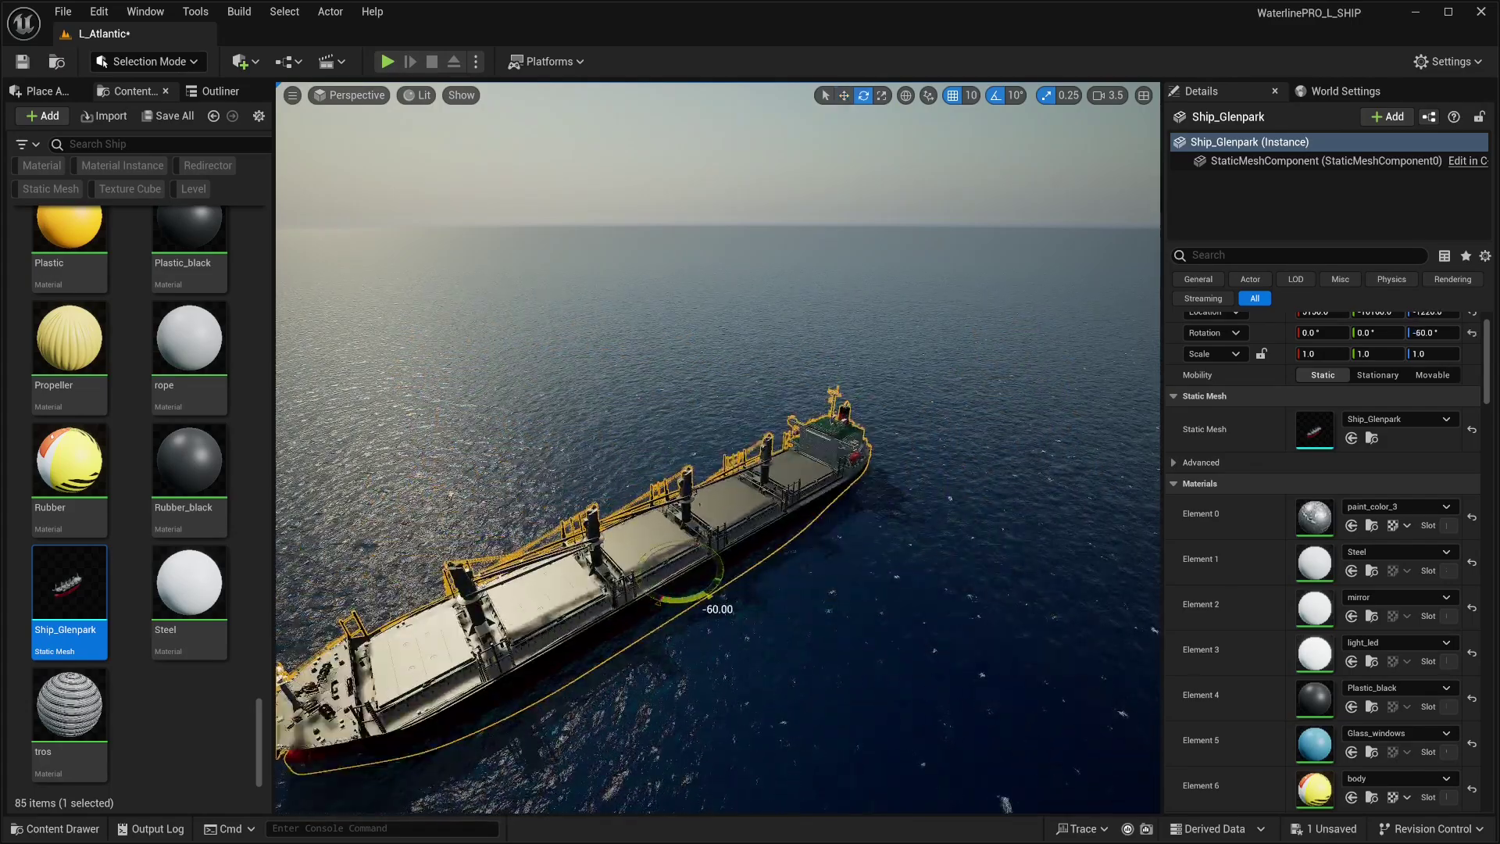
{"action": "right_click_drag", "start_coordinate": [699, 602], "coordinate": [656, 664]}
Step: Set the ocean actor's Camera Tracker to Track Actor and assign Ship_Glenpark as the tracked actor
{"action": "left_click", "coordinate": [771, 454]}
{"action": "right_click_drag", "start_coordinate": [771, 454], "coordinate": [828, 391]}
{"action": "right_click_drag", "start_coordinate": [771, 454], "coordinate": [698, 279]}
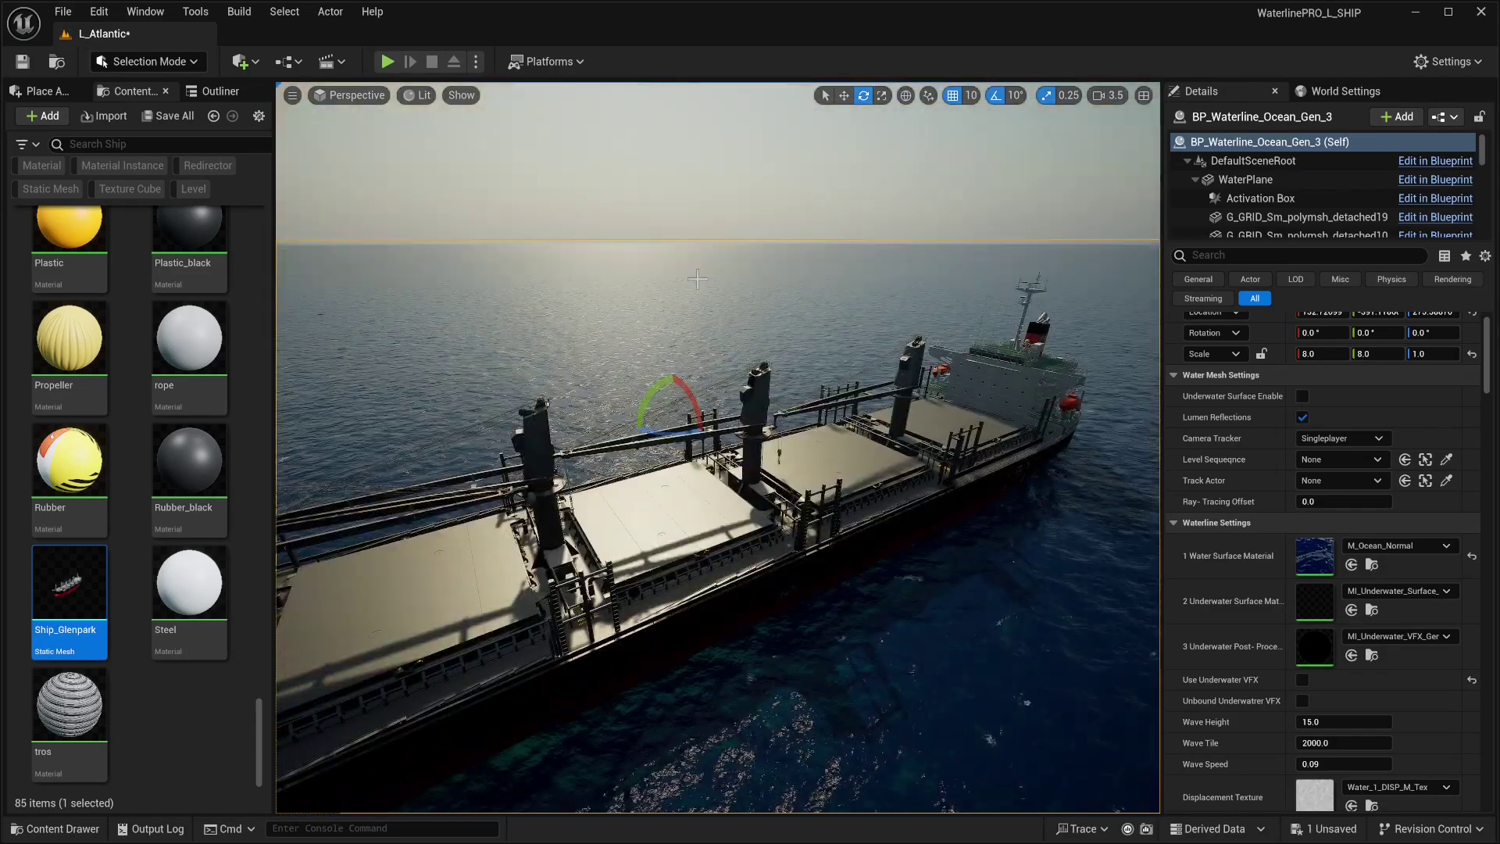
{"action": "left_click", "coordinate": [478, 61]}
{"action": "right_click_drag", "start_coordinate": [735, 469], "coordinate": [836, 601]}
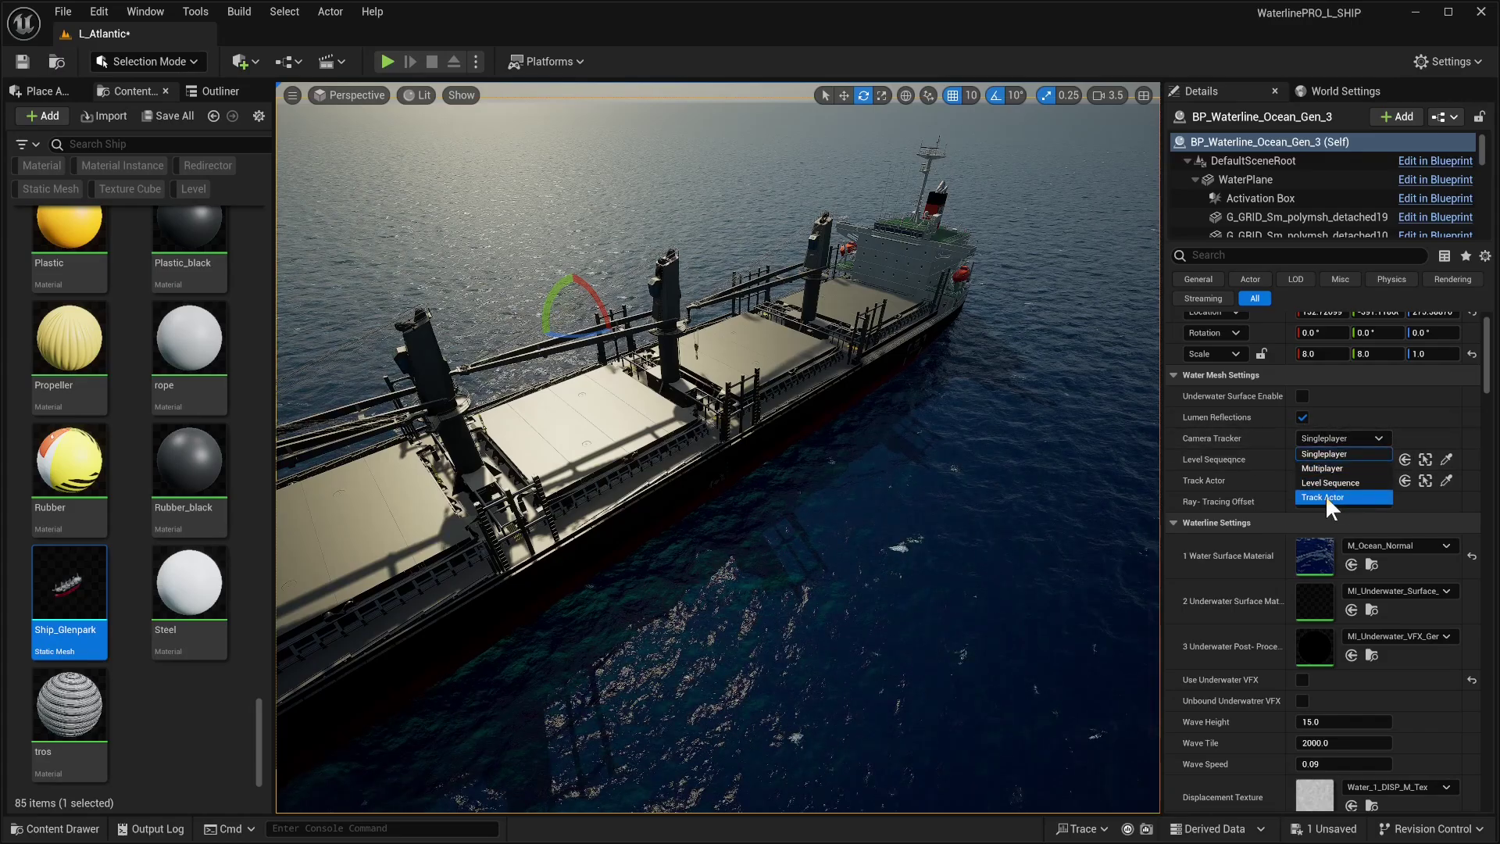
{"action": "left_click", "coordinate": [1328, 498]}
{"action": "left_click", "coordinate": [1447, 480]}
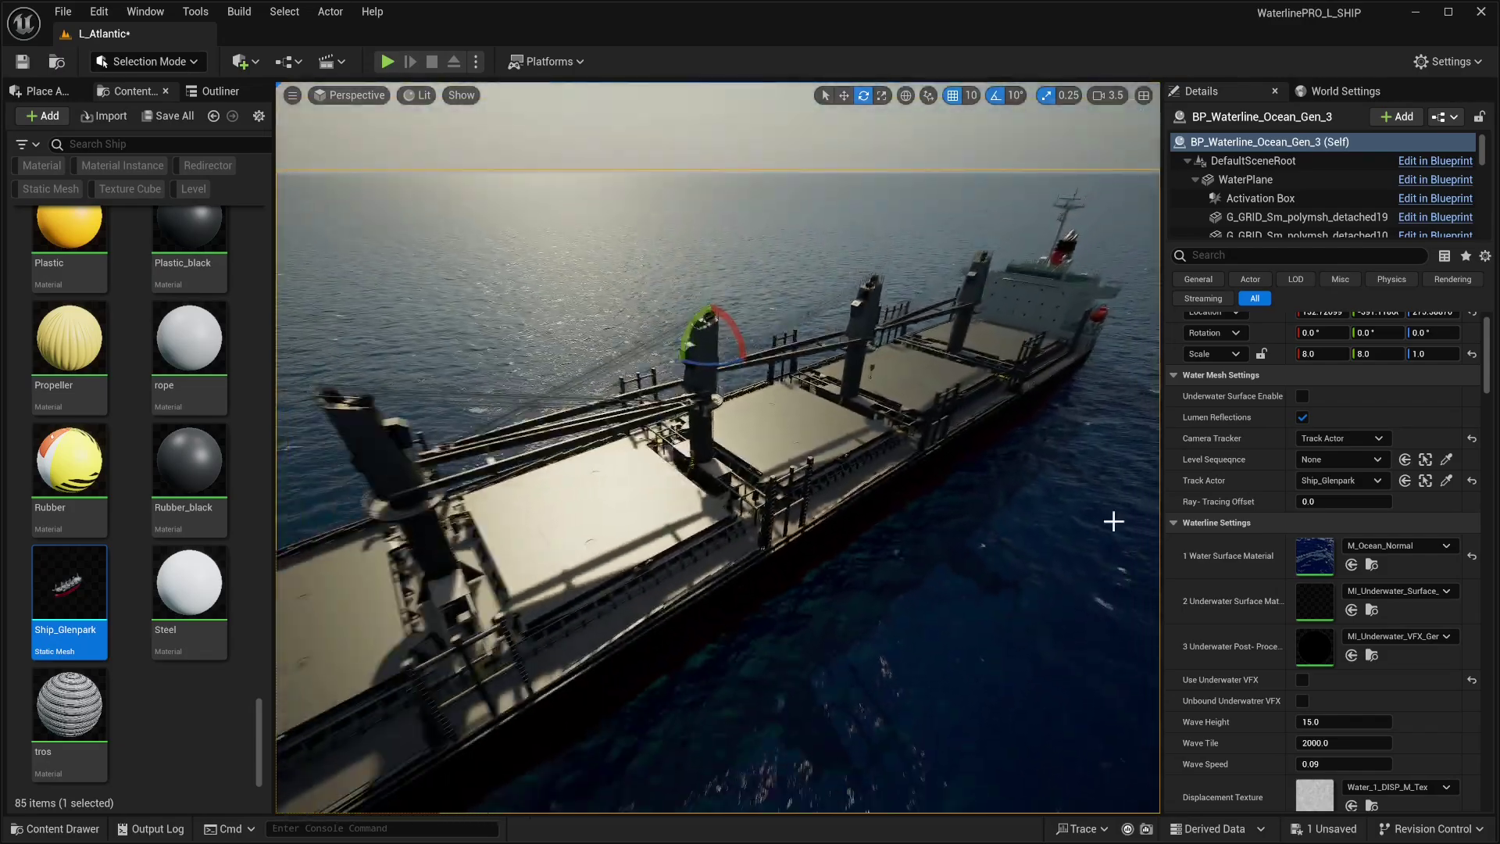
Step: Give the ship a Custom collision preset with object type Vehicle, and enable Generate Overlap Events
{"action": "scroll", "coordinate": [1293, 562], "scroll_direction": "down", "scroll_amount": 3}
{"action": "left_click", "coordinate": [789, 451]}
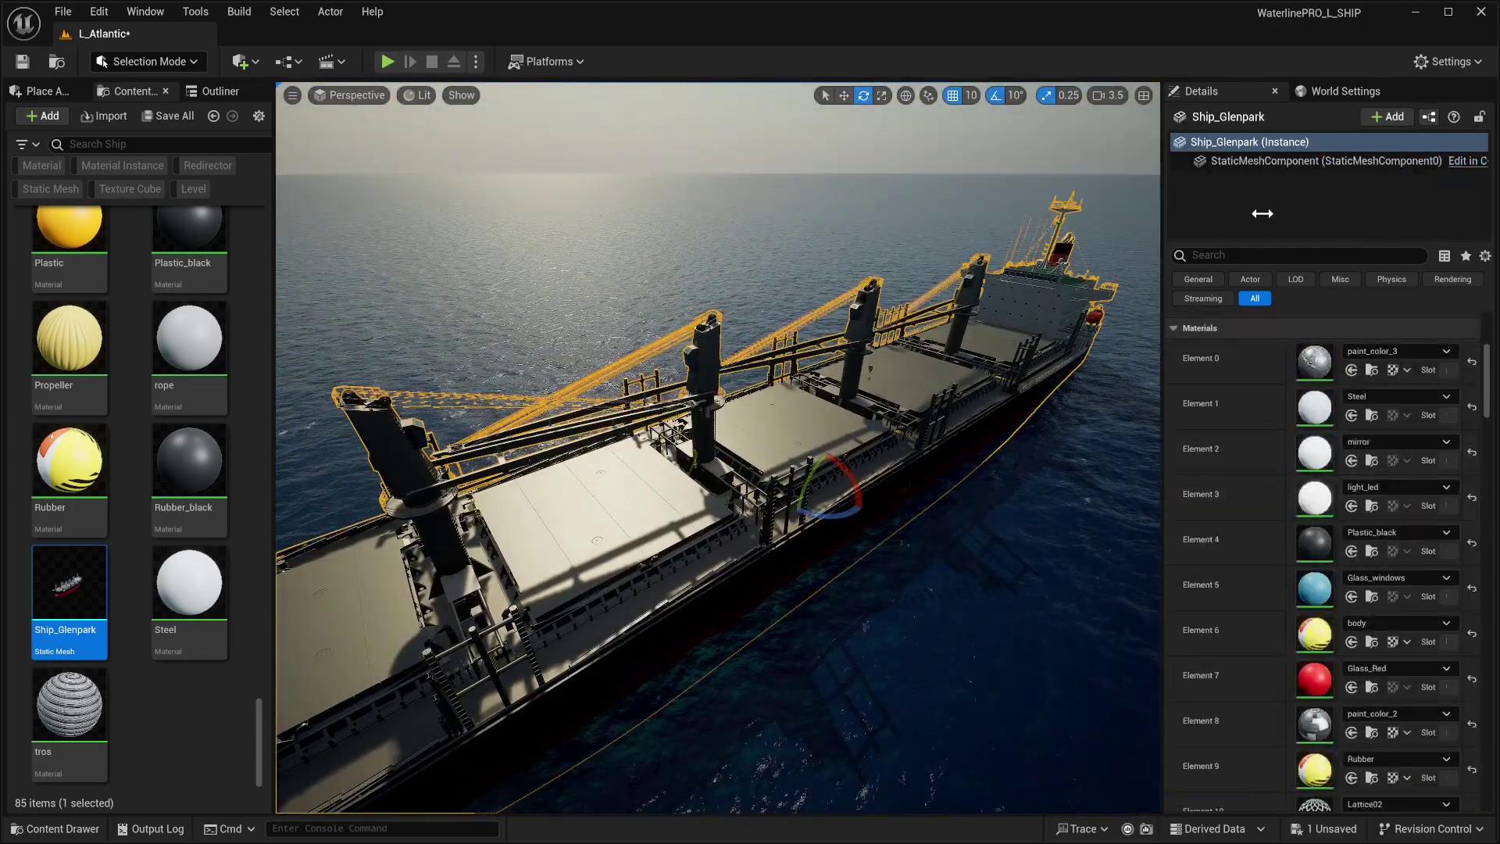
{"action": "type", "text": "coll"}
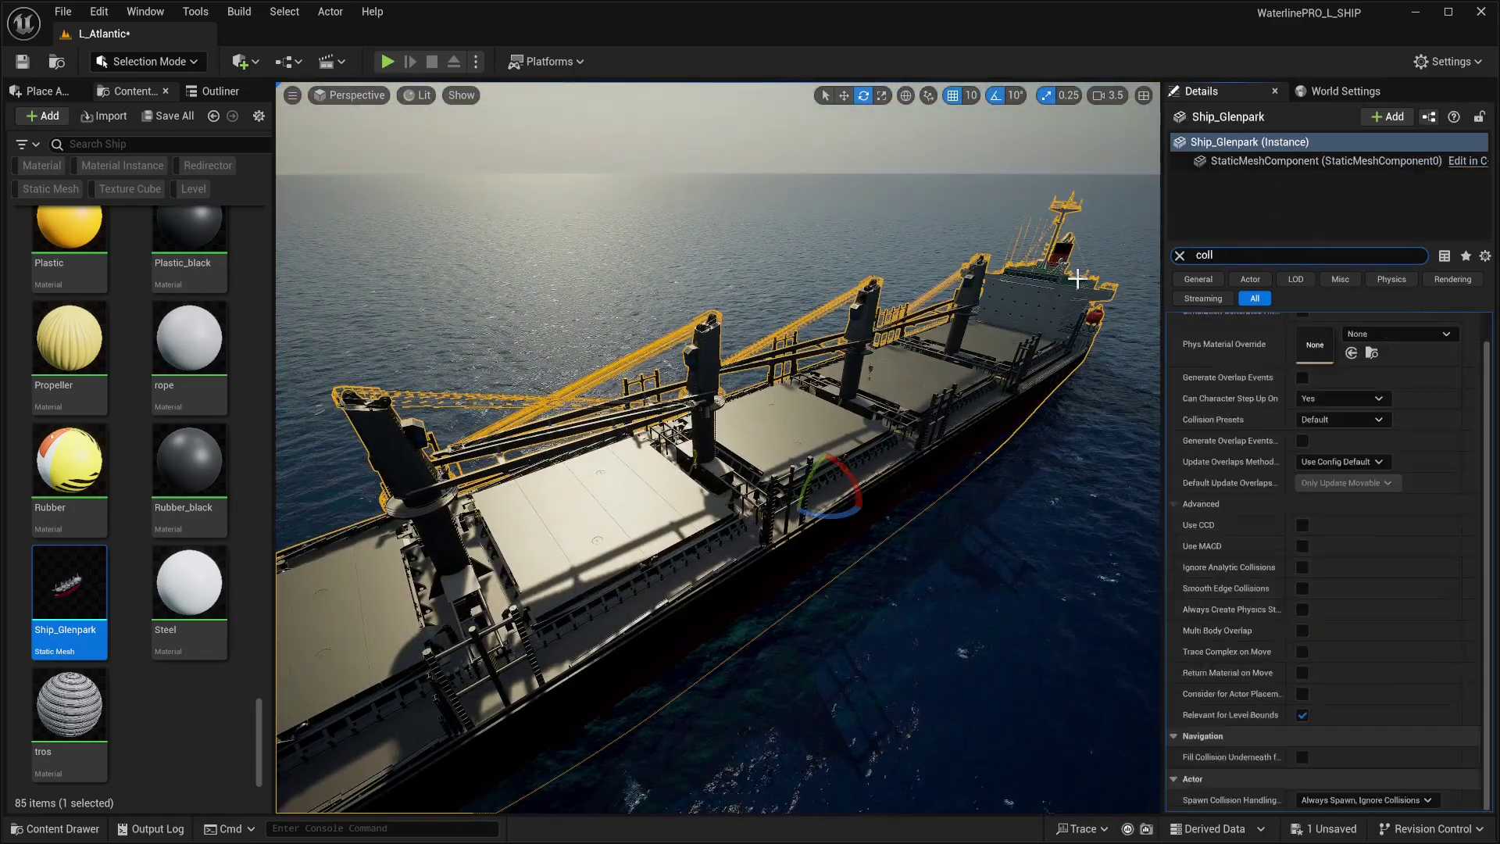
{"action": "scroll", "coordinate": [1308, 512], "scroll_direction": "up", "scroll_amount": 1}
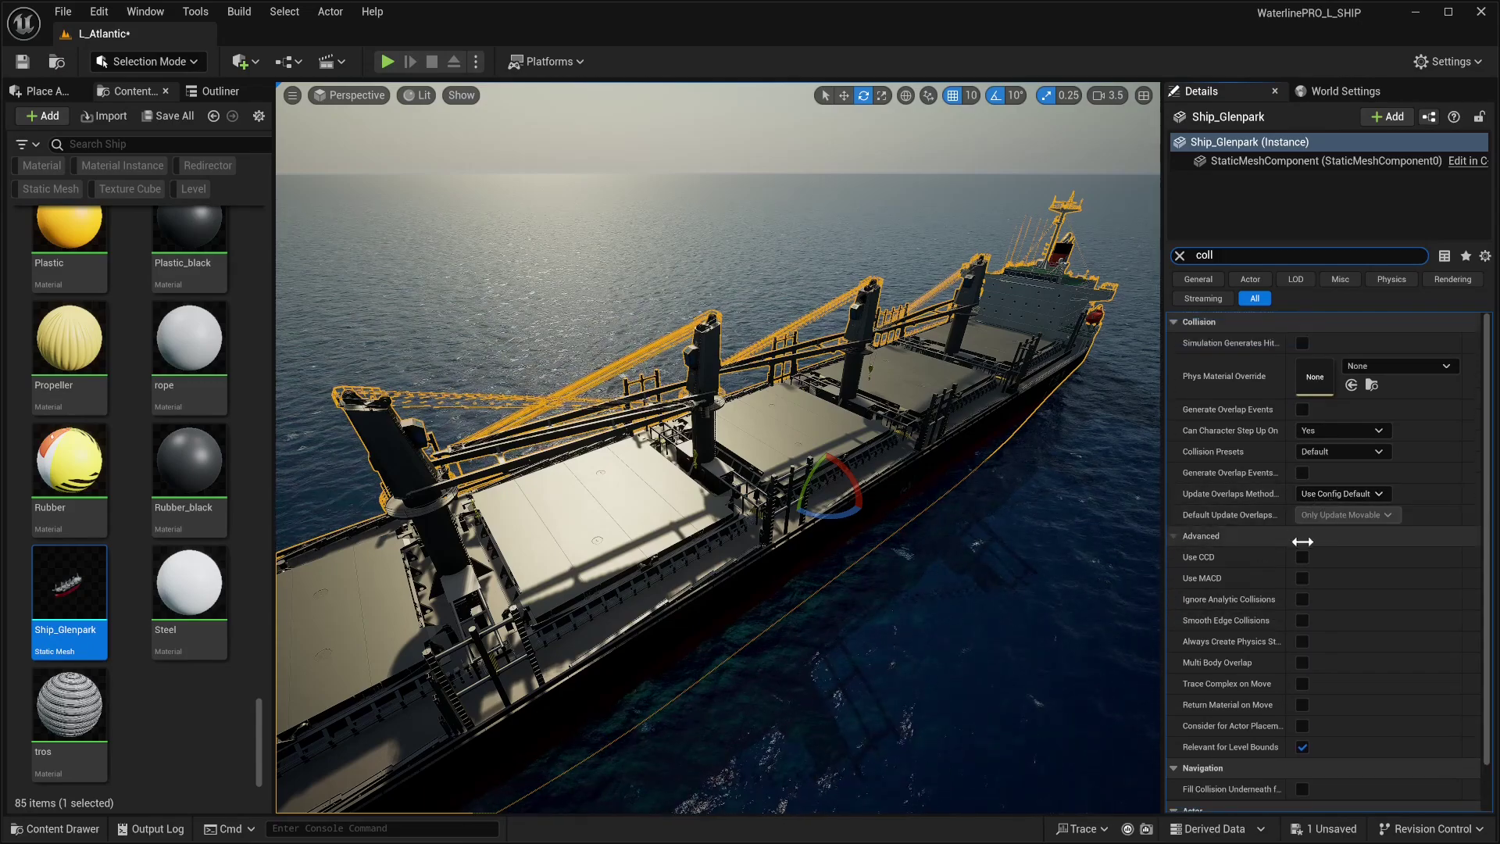
{"action": "left_click", "coordinate": [1380, 452]}
{"action": "left_click", "coordinate": [1336, 484]}
{"action": "left_click", "coordinate": [1174, 451]}
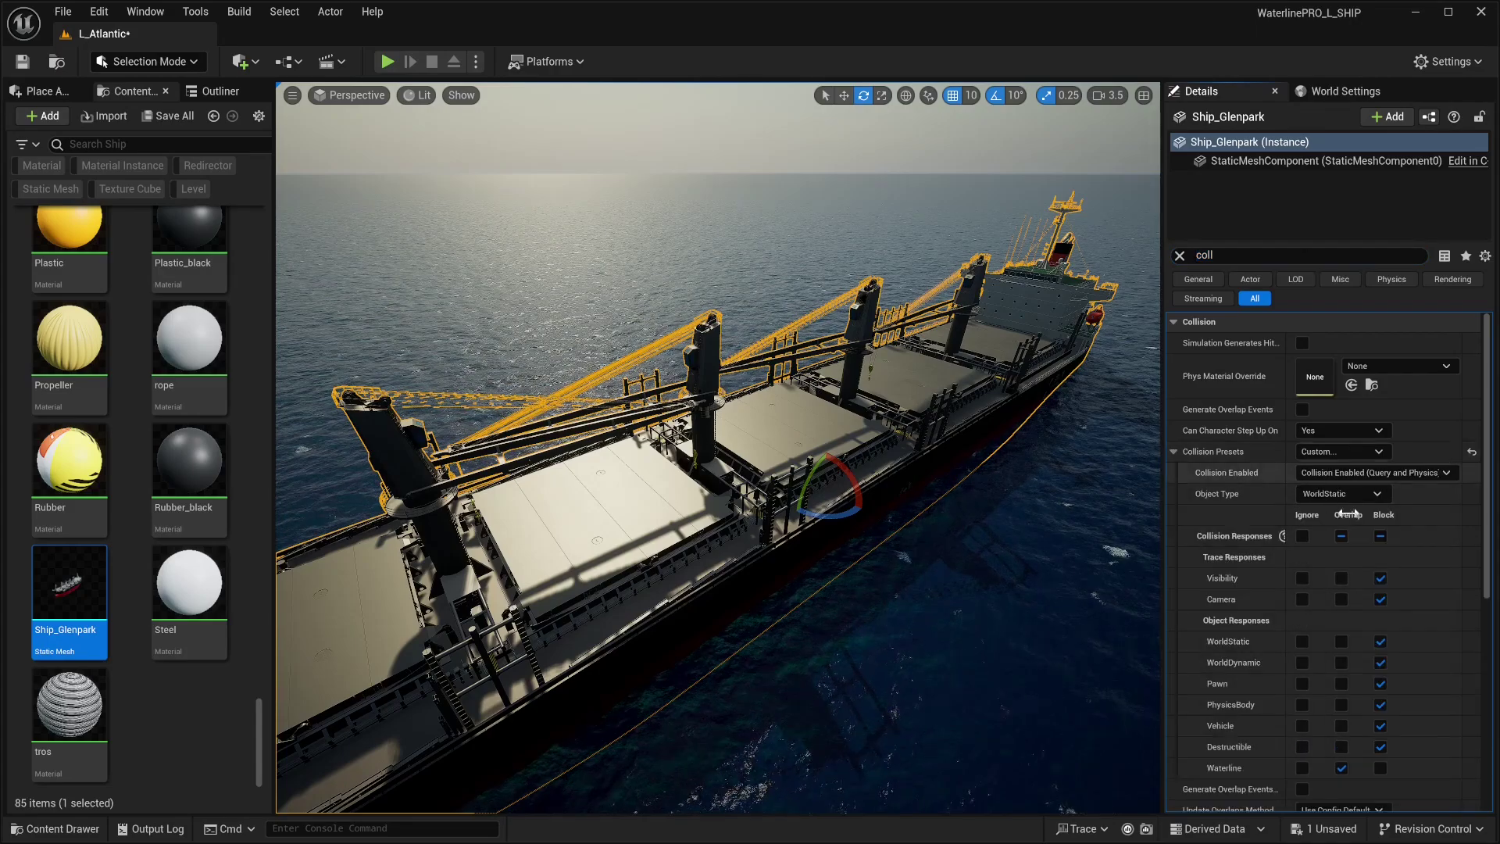
{"action": "left_click", "coordinate": [1373, 494]}
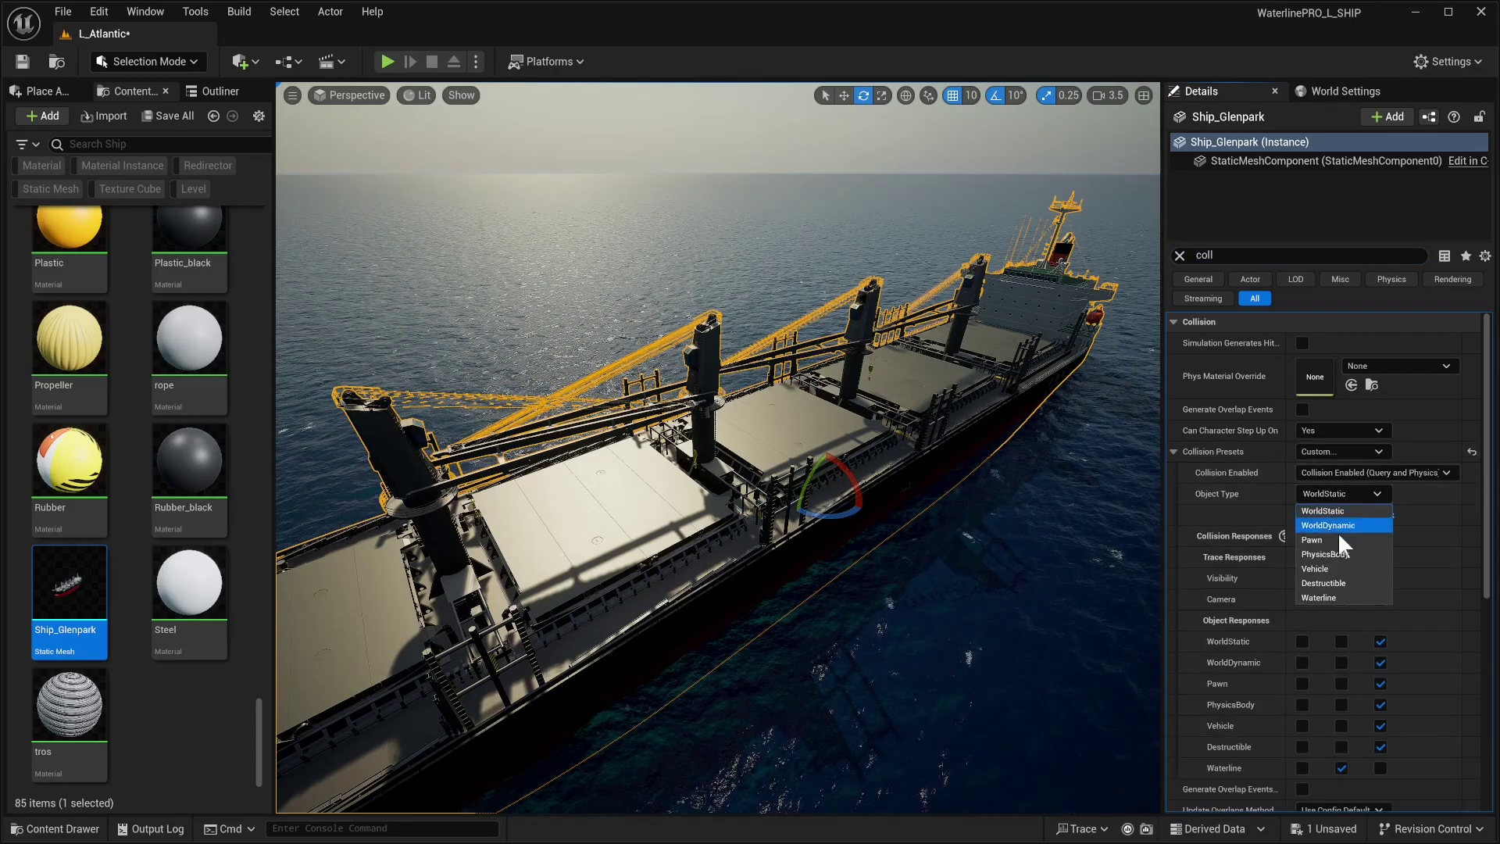
{"action": "left_click", "coordinate": [1314, 567]}
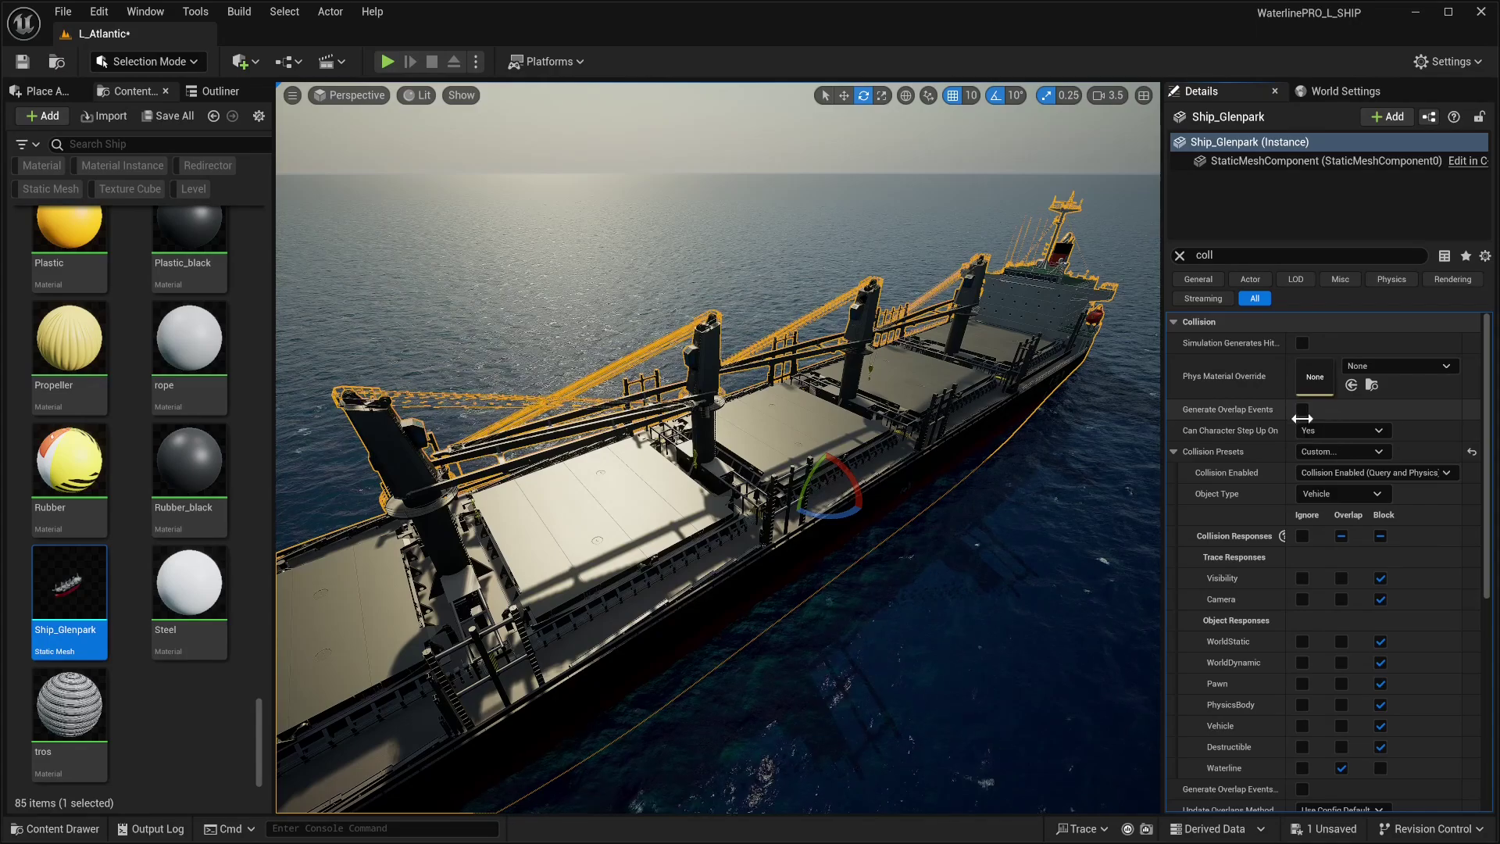
{"action": "mouse_move", "coordinate": [1485, 380]}
{"action": "left_mouse_down"}
{"action": "mouse_move", "coordinate": [1488, 570]}
{"action": "mouse_move", "coordinate": [1485, 361]}
{"action": "left_mouse_up"}
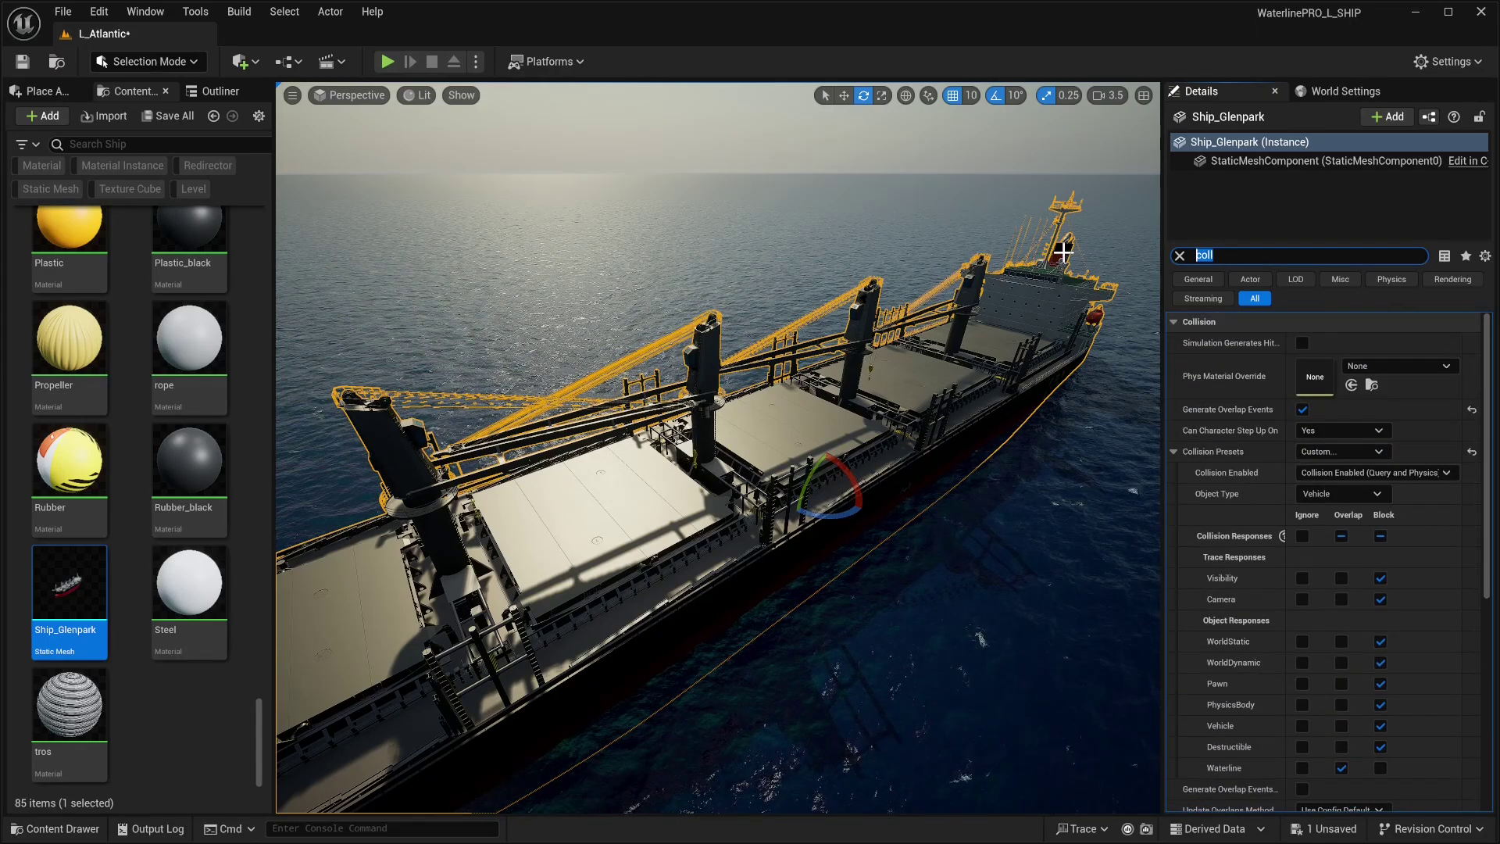
{"action": "type", "text": "tag"}
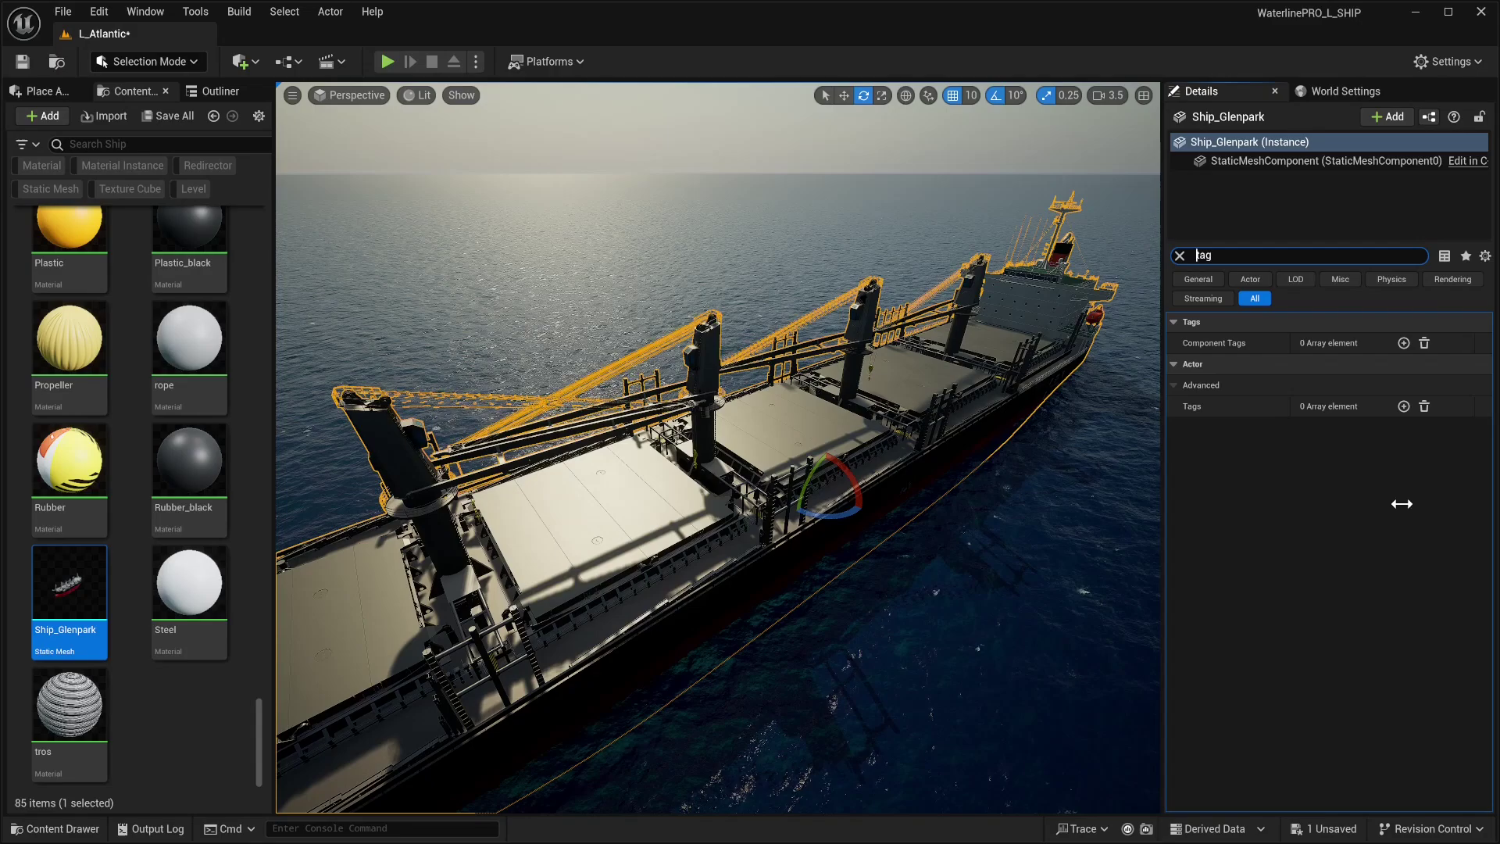
{"action": "left_click", "coordinate": [1403, 407]}
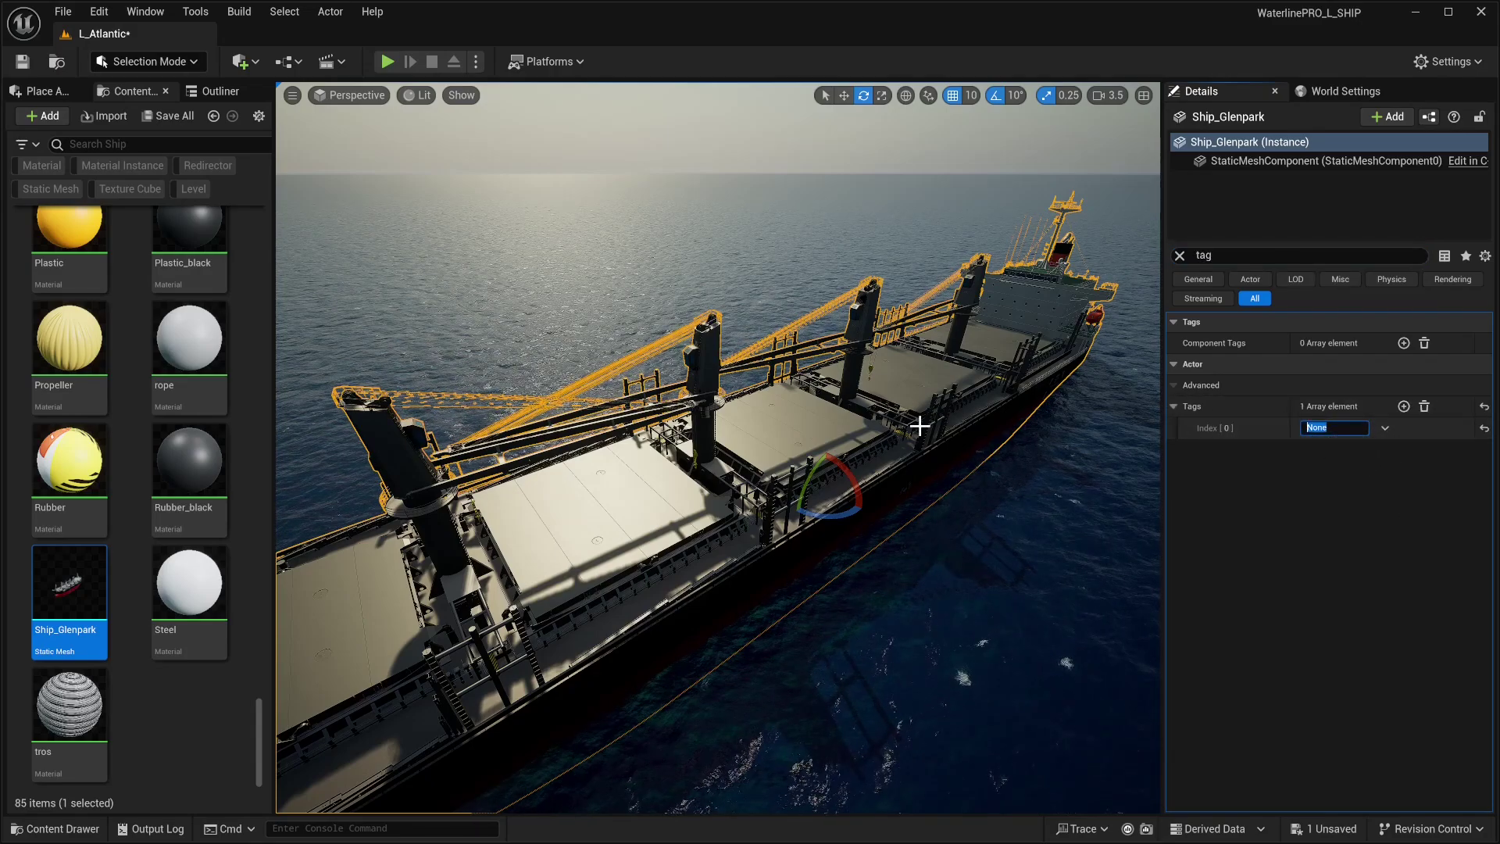
{"action": "left_click", "coordinate": [1179, 257]}
{"action": "left_click", "coordinate": [1431, 406]}
Step: Set the ocean actor's S Vehicle Collision to Overlap in its Water Simulation Channels
{"action": "mouse_move", "coordinate": [1000, 491]}
{"action": "right_mouse_down"}
{"action": "mouse_move", "coordinate": [937, 531]}
{"action": "mouse_move", "coordinate": [999, 492]}
{"action": "right_mouse_up"}
{"action": "right_click_drag", "start_coordinate": [794, 443], "coordinate": [804, 445]}
{"action": "left_click", "coordinate": [993, 410]}
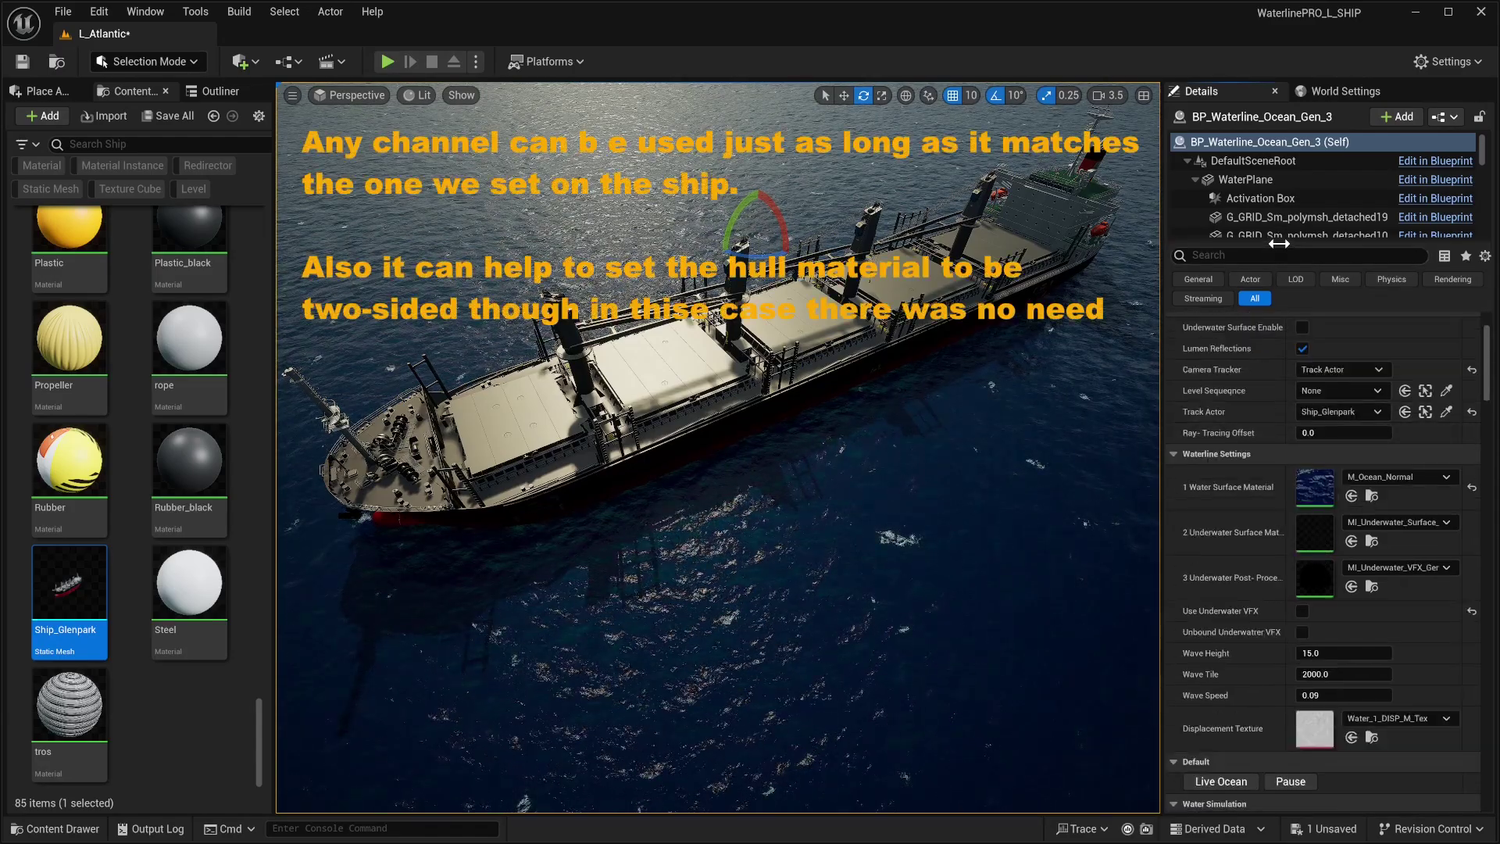
{"action": "left_click_drag", "start_coordinate": [1279, 243], "coordinate": [1279, 130]}
{"action": "scroll", "coordinate": [1332, 584], "scroll_direction": "down", "scroll_amount": 10}
{"action": "scroll", "coordinate": [1333, 584], "scroll_direction": "down", "scroll_amount": 6}
{"action": "scroll", "coordinate": [1326, 568], "scroll_direction": "down", "scroll_amount": 15}
{"action": "scroll", "coordinate": [1253, 582], "scroll_direction": "down", "scroll_amount": 3}
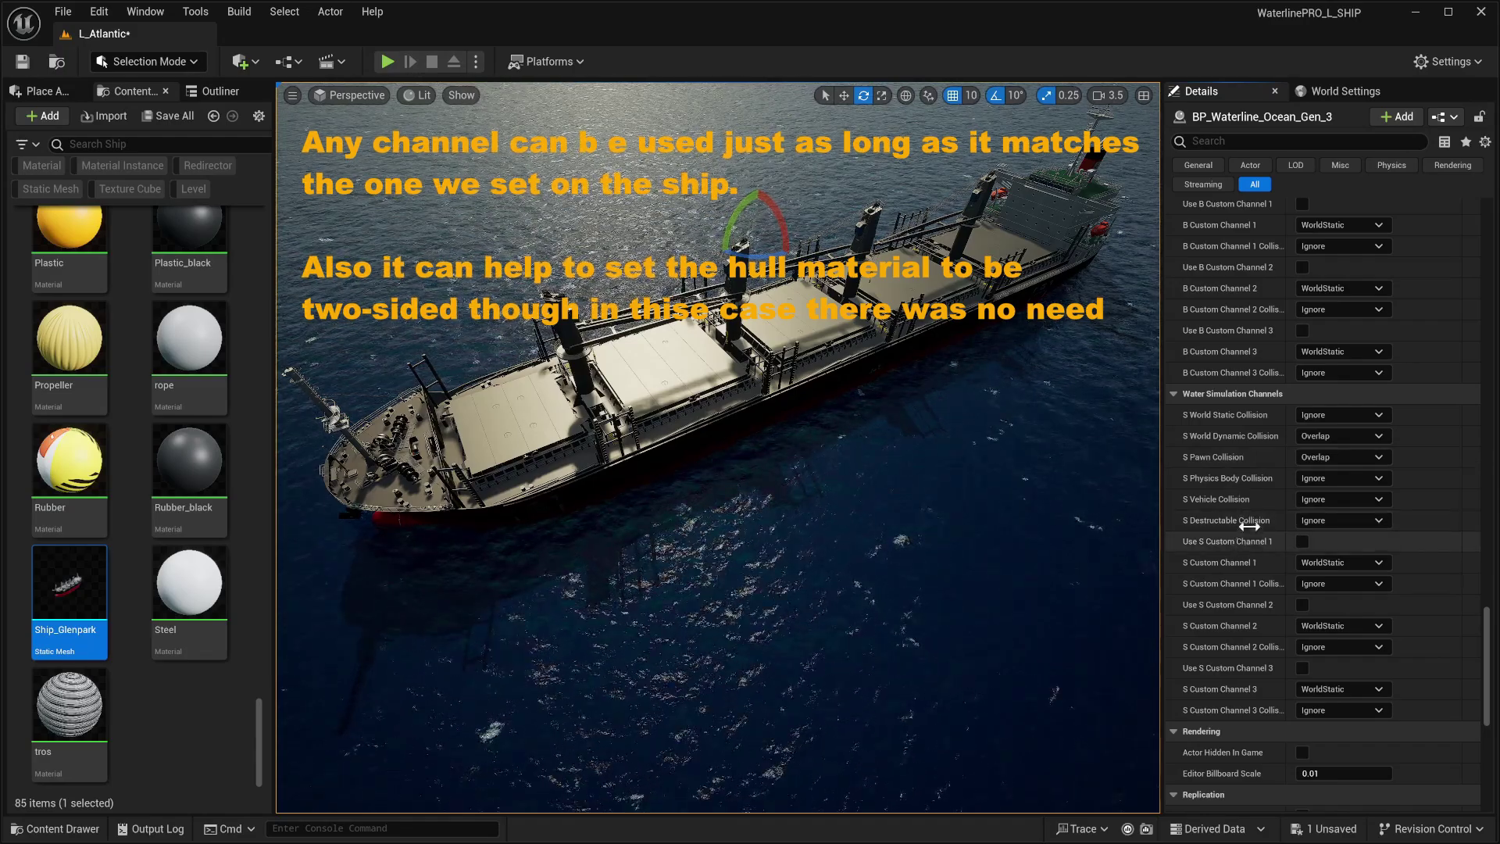
{"action": "left_click", "coordinate": [1333, 500]}
{"action": "left_click", "coordinate": [1336, 534]}
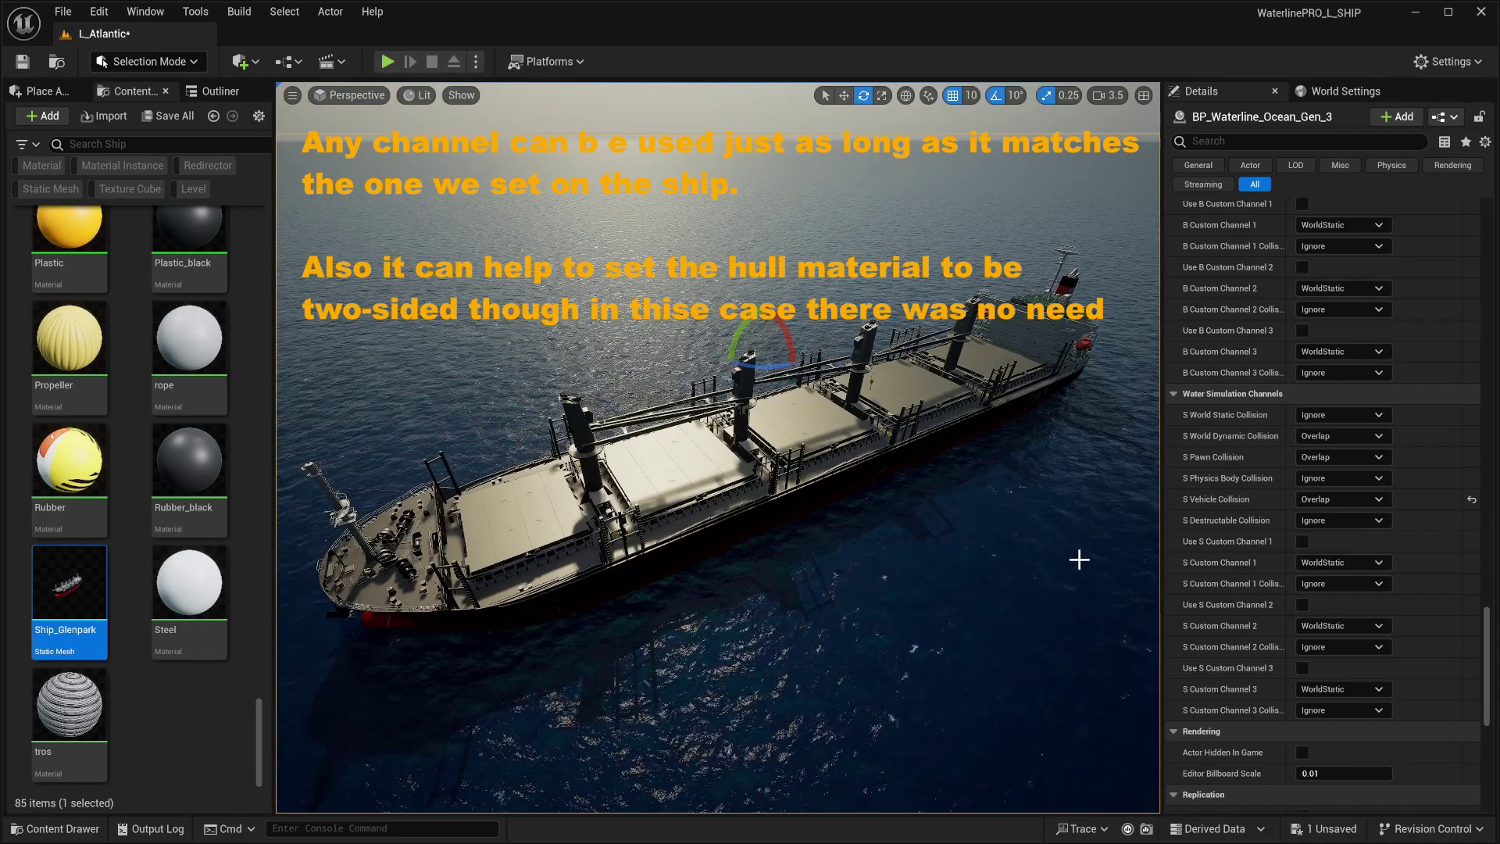
Step: Set the ocean's Simulation Height to 50, Range to 300, Shallow Water Sim Frame value to 35, Dampening to 0.995 and Depth Offset to 500
{"action": "scroll", "coordinate": [1430, 436], "scroll_direction": "up", "scroll_amount": 6}
{"action": "left_click_drag", "start_coordinate": [1486, 629], "coordinate": [1486, 576]}
{"action": "scroll", "coordinate": [1485, 576], "scroll_direction": "up", "scroll_amount": 15}
{"action": "scroll", "coordinate": [1492, 374], "scroll_direction": "up", "scroll_amount": 10}
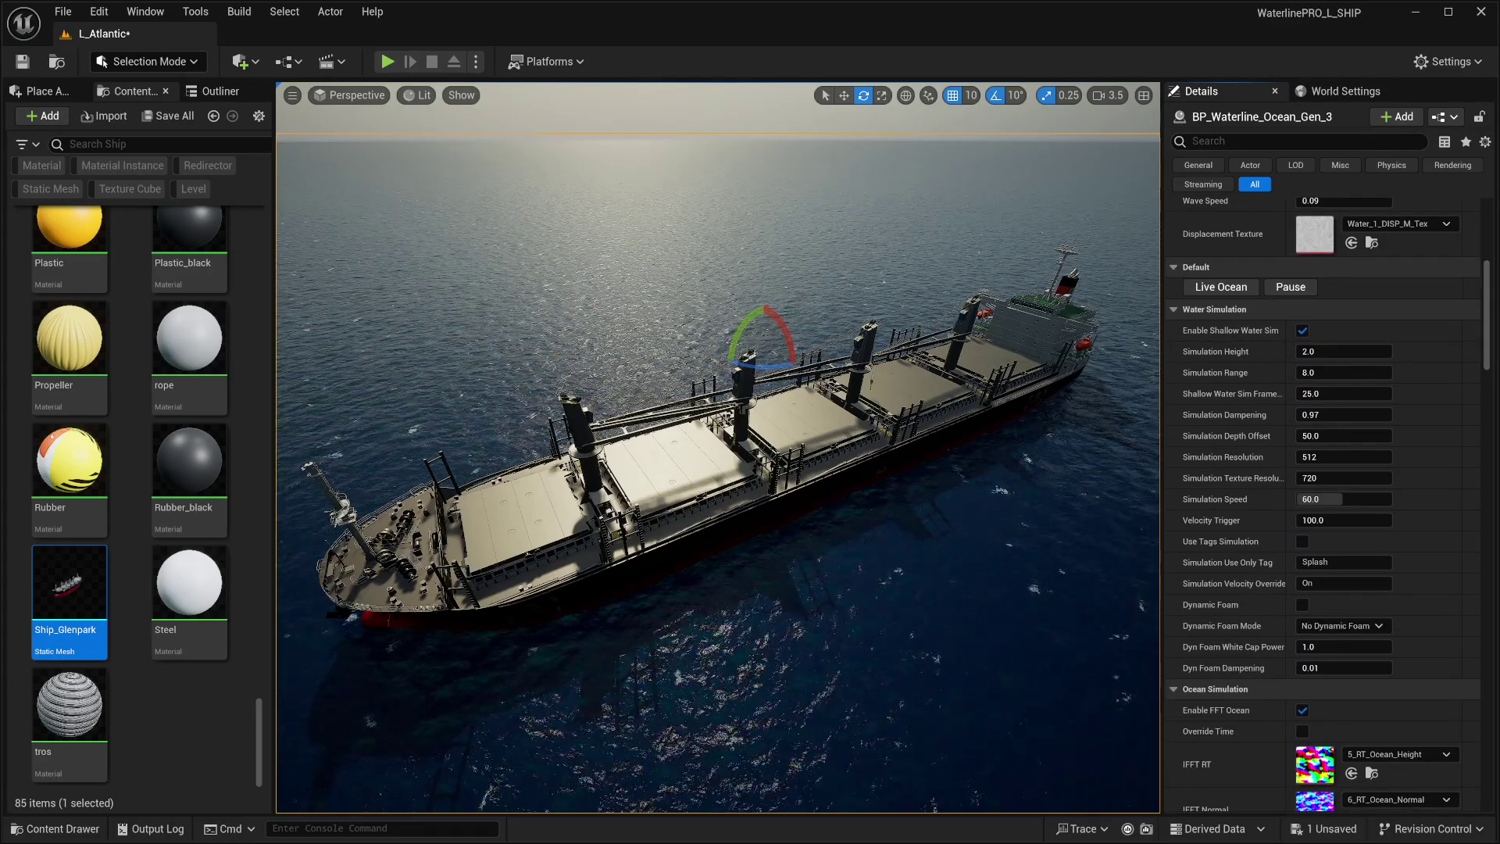
{"action": "left_click", "coordinate": [1332, 351]}
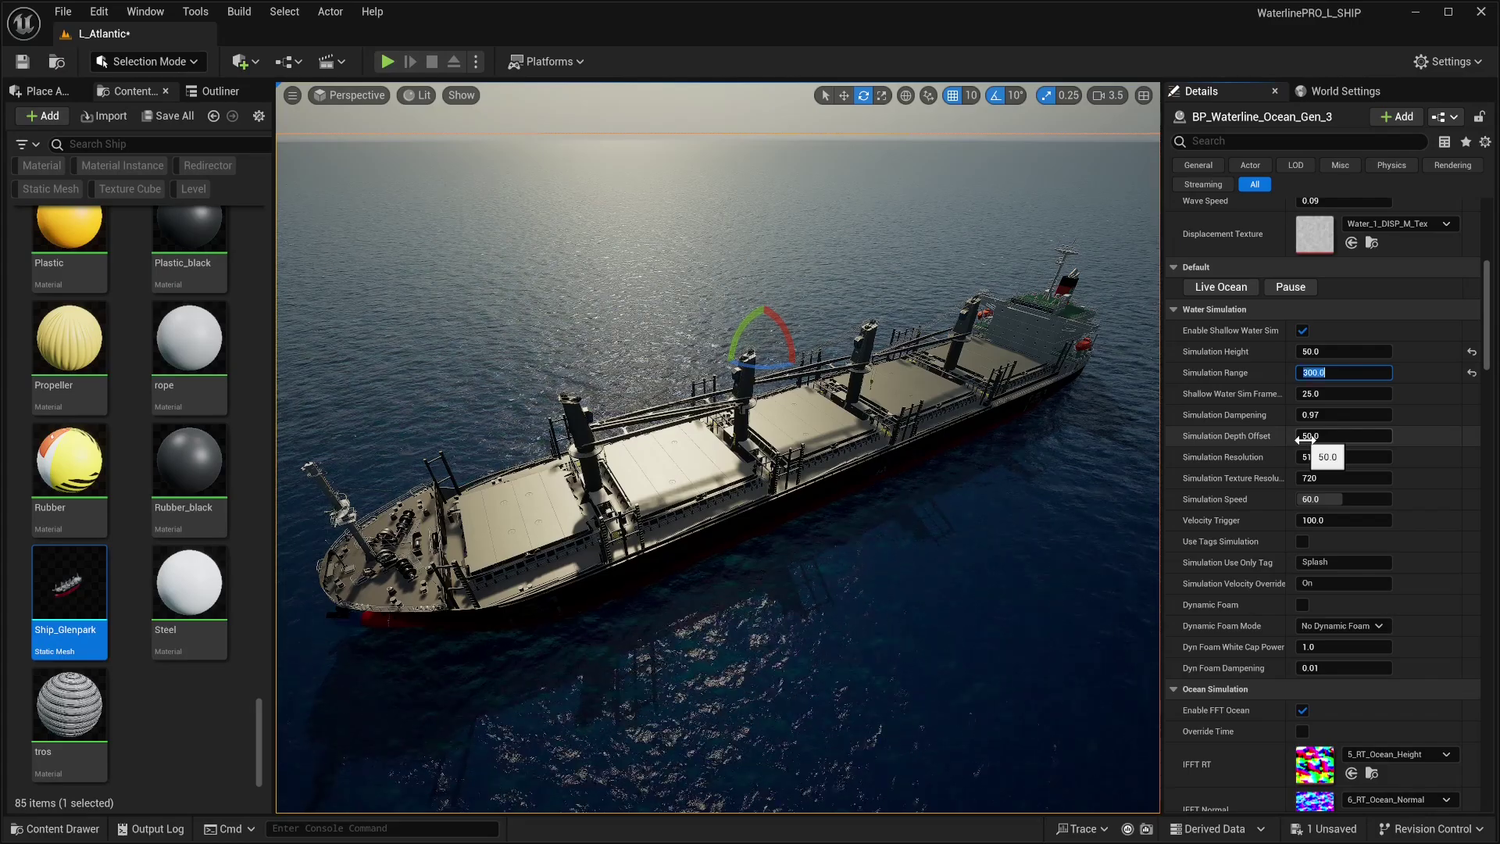
{"action": "right_click_drag", "start_coordinate": [844, 297], "coordinate": [862, 323]}
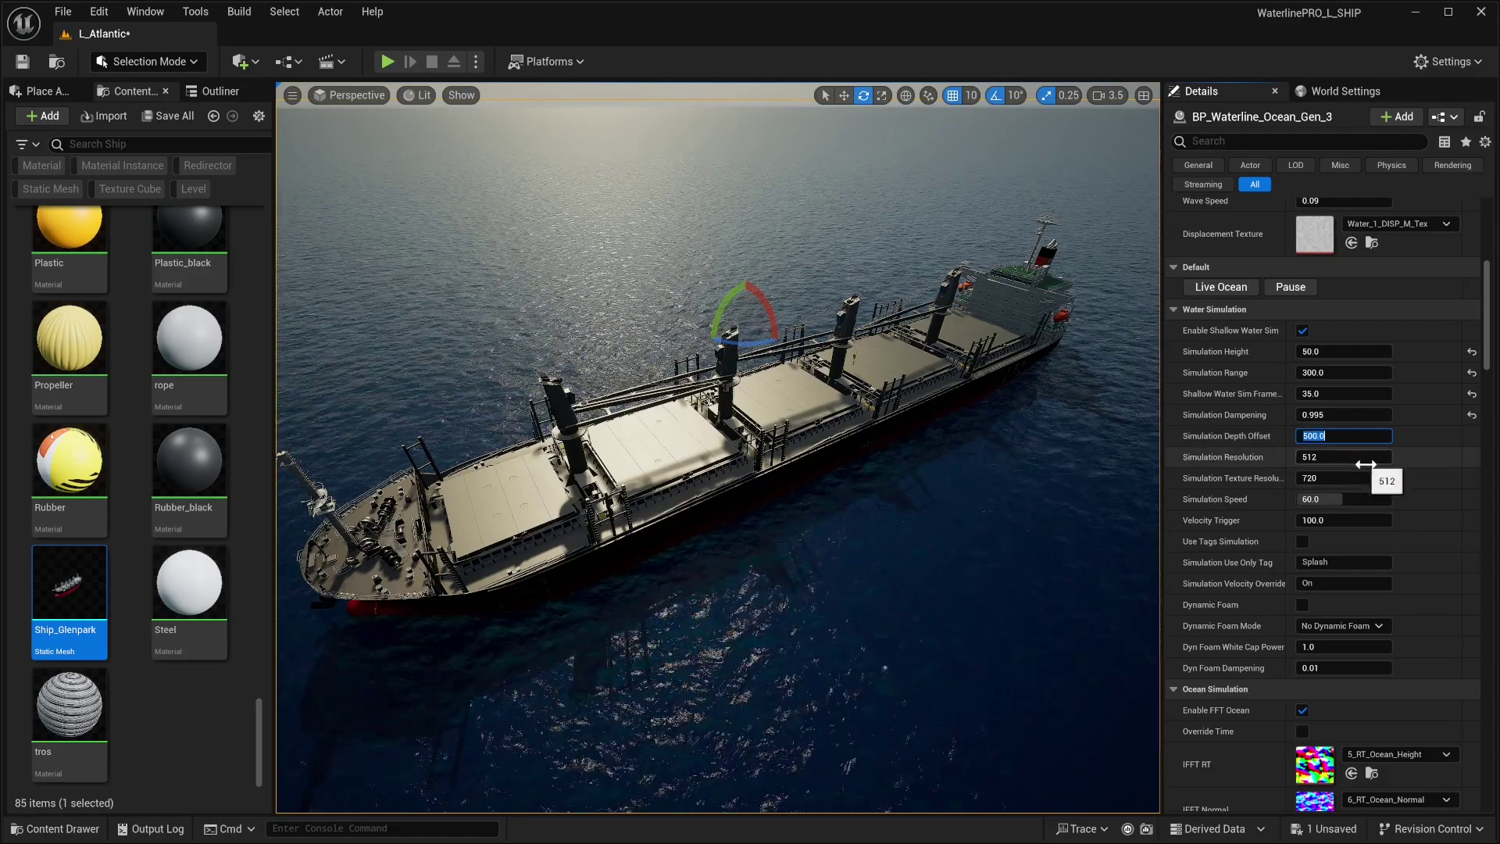
{"action": "right_click_drag", "start_coordinate": [890, 442], "coordinate": [882, 406]}
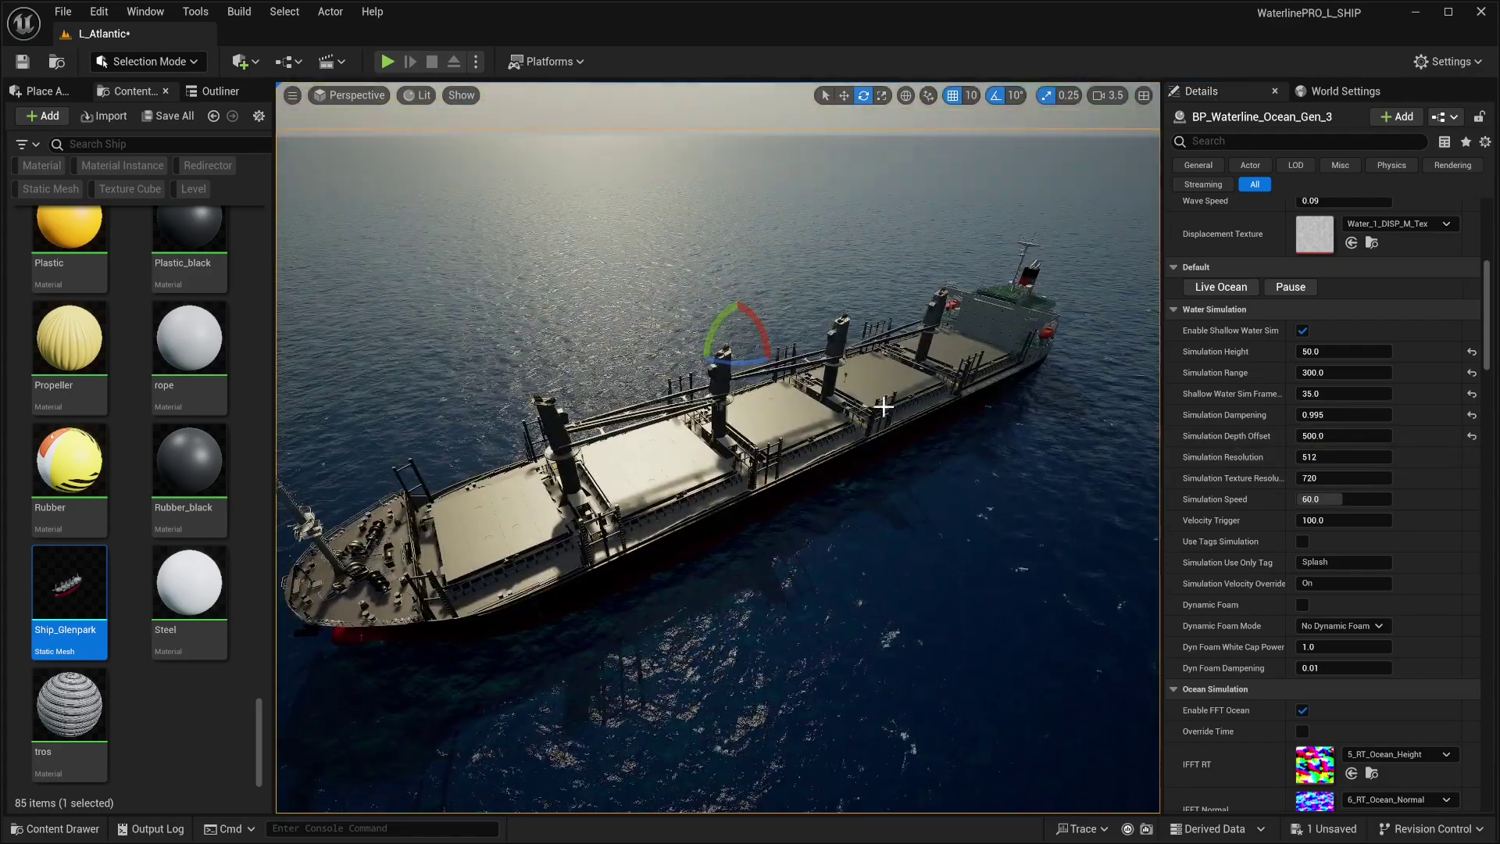
Step: Set the ocean's Simulation Resolution to 1024 and its simulation texture resolution to 512
{"action": "left_click", "coordinate": [1343, 457]}
{"action": "type", "text": "1024"}
{"action": "key", "text": "Return"}
{"action": "left_click", "coordinate": [1360, 478]}
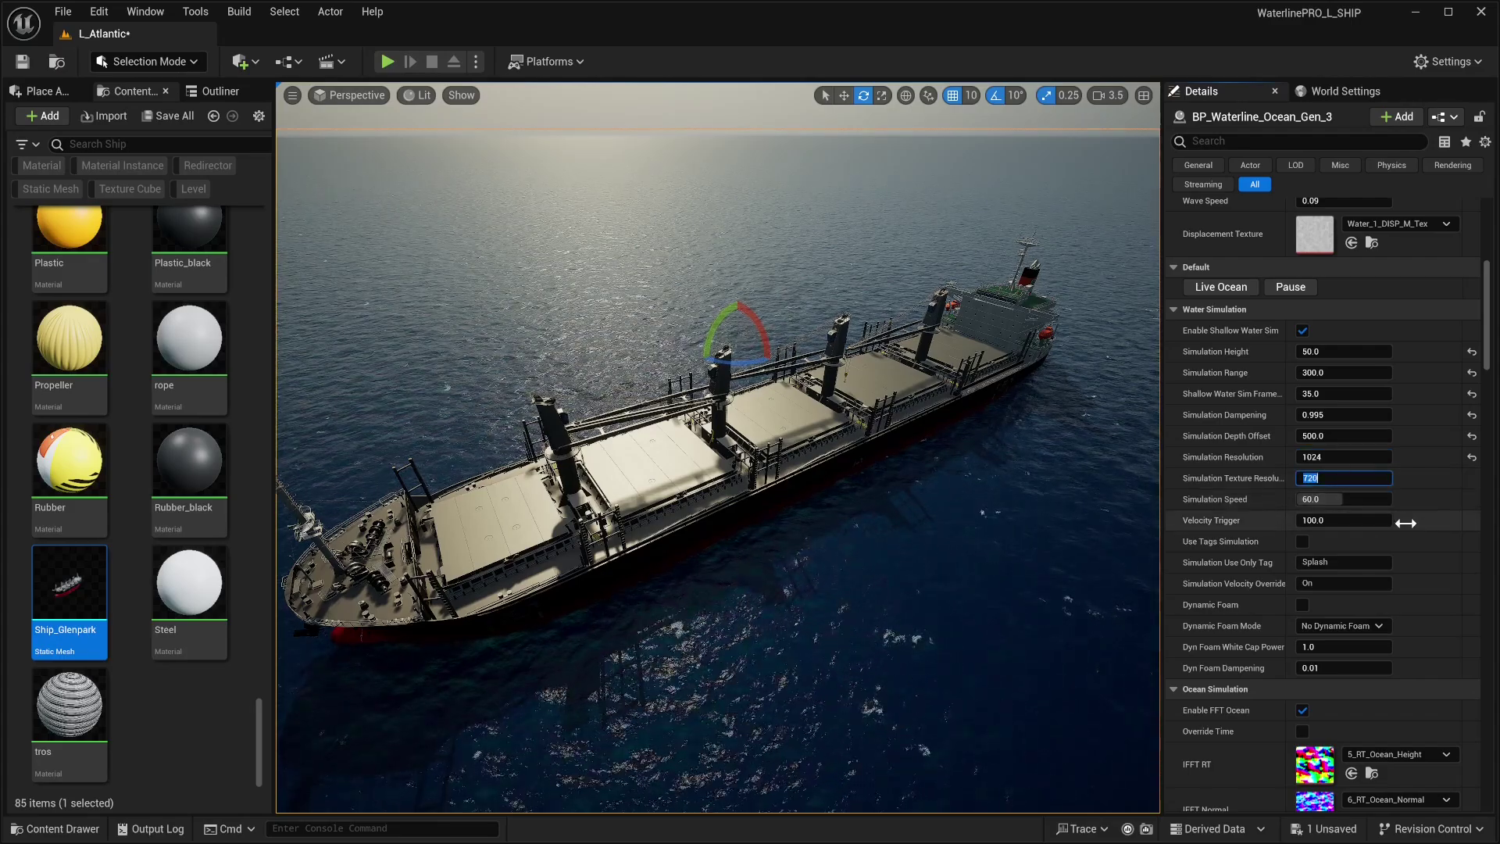
{"action": "type", "text": "512"}
{"action": "key", "text": "Return"}
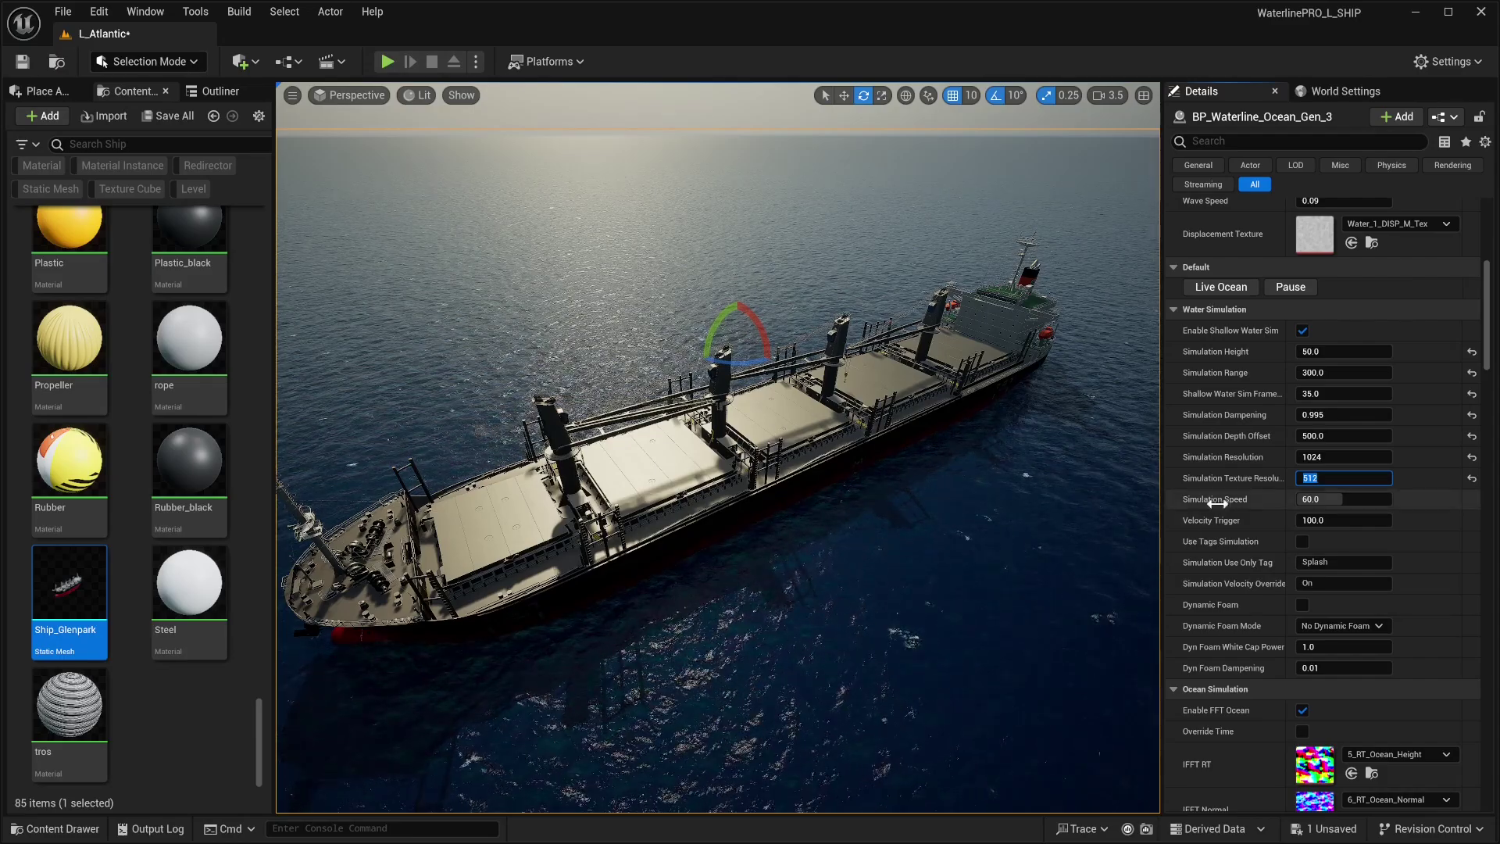
Step: Run the level in Simulate mode and raise the submerged ship back up through the water surface to test the interaction
{"action": "right_click_drag", "start_coordinate": [955, 500], "coordinate": [954, 512]}
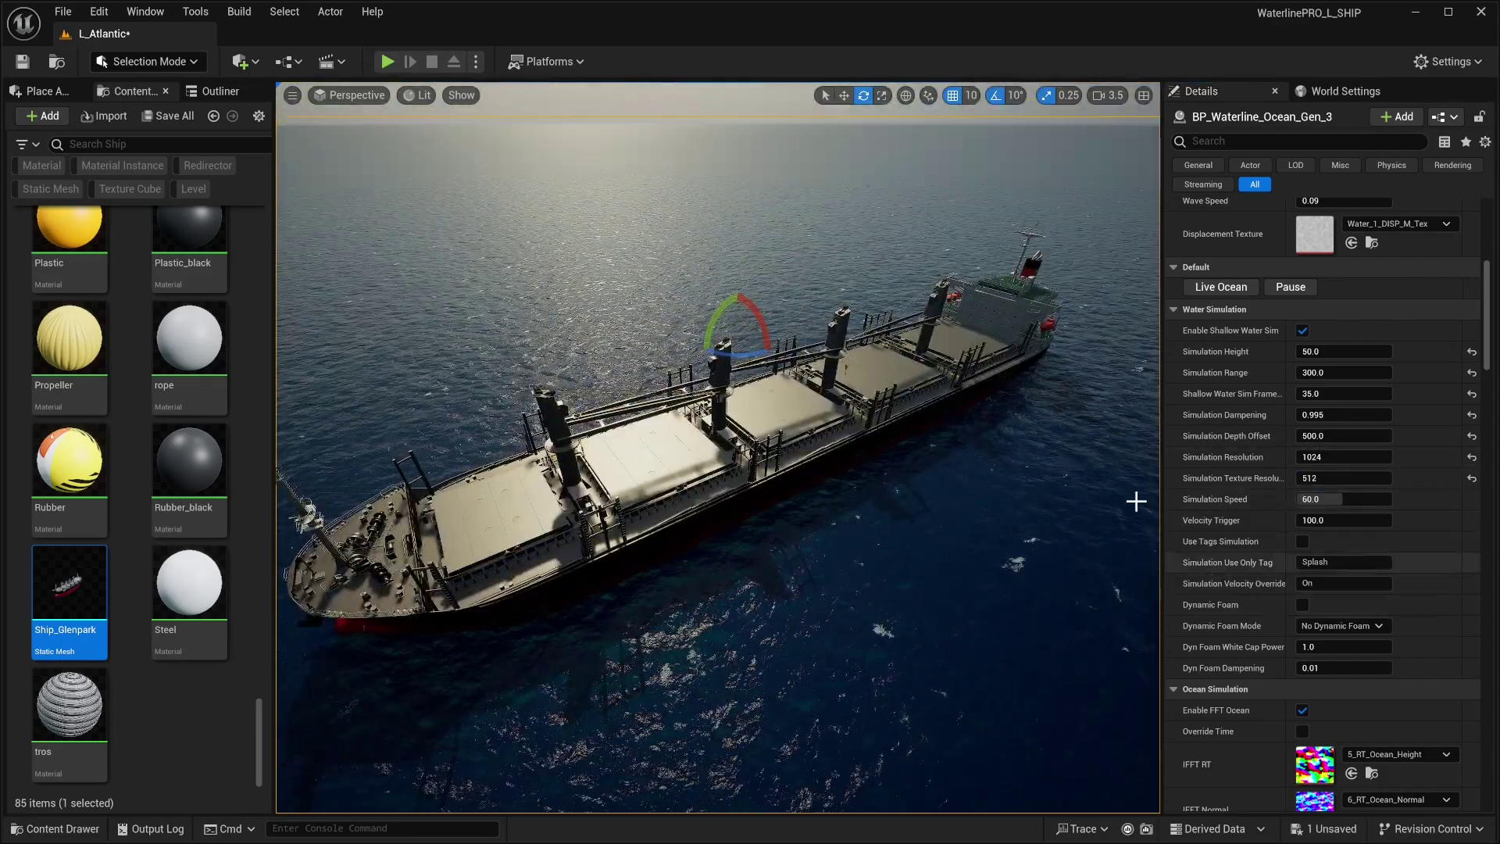
{"action": "scroll", "coordinate": [966, 503], "scroll_direction": "down", "scroll_amount": 4}
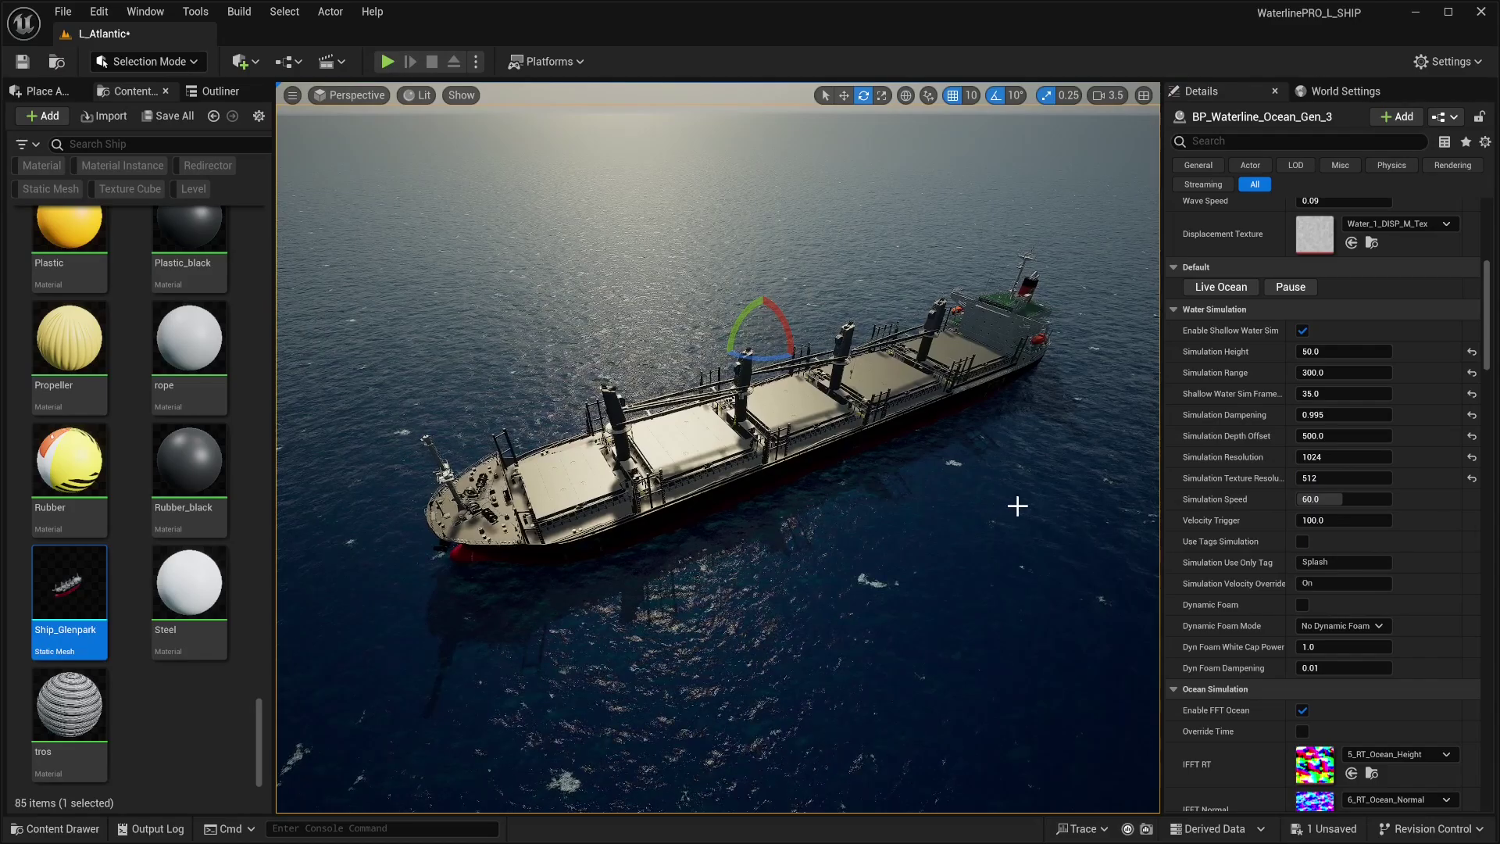
{"action": "left_click", "coordinate": [476, 60]}
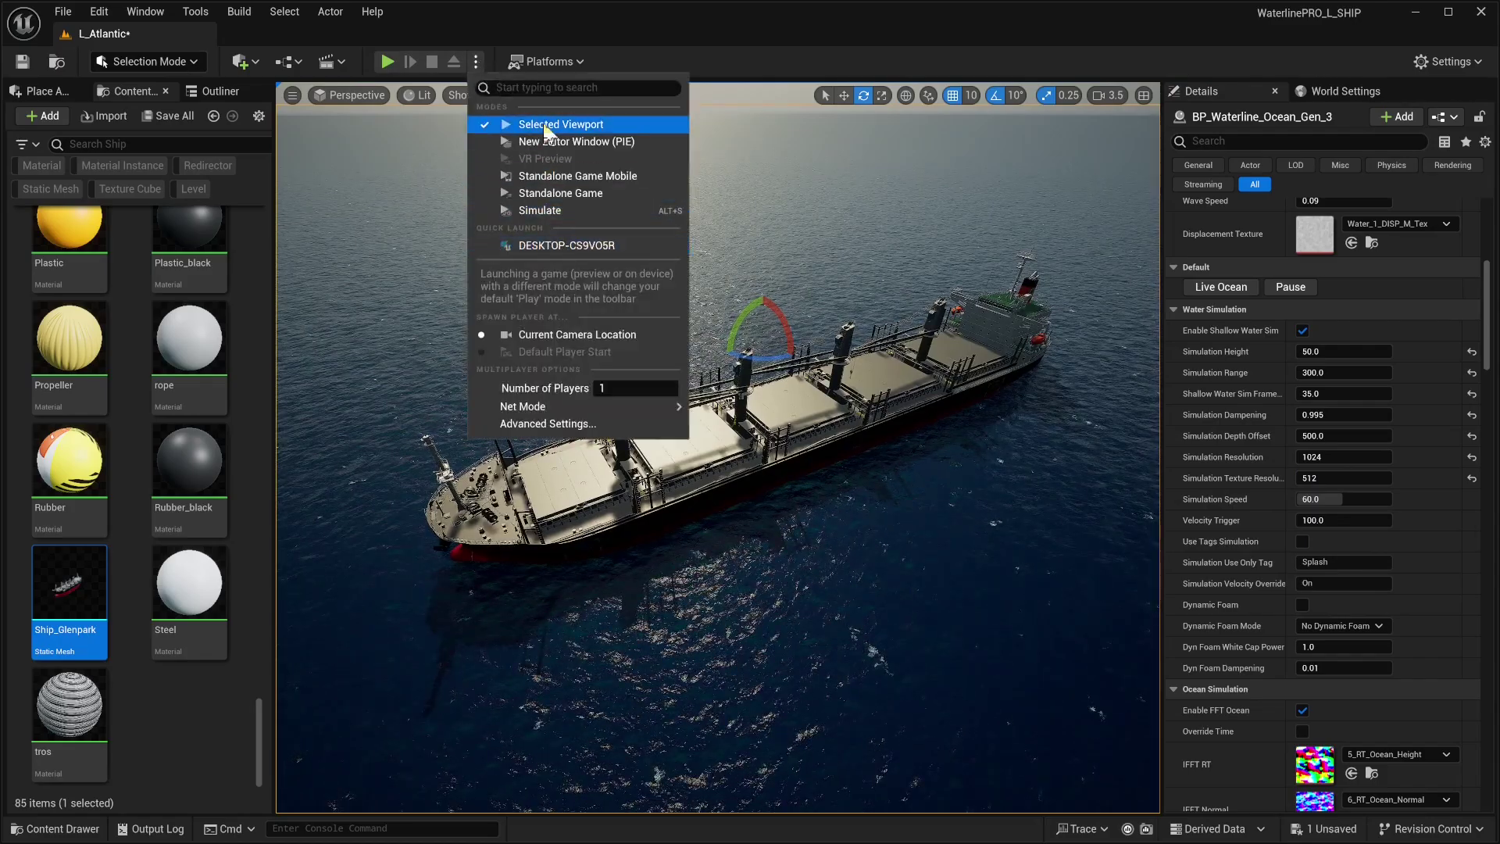
{"action": "left_click", "coordinate": [569, 210]}
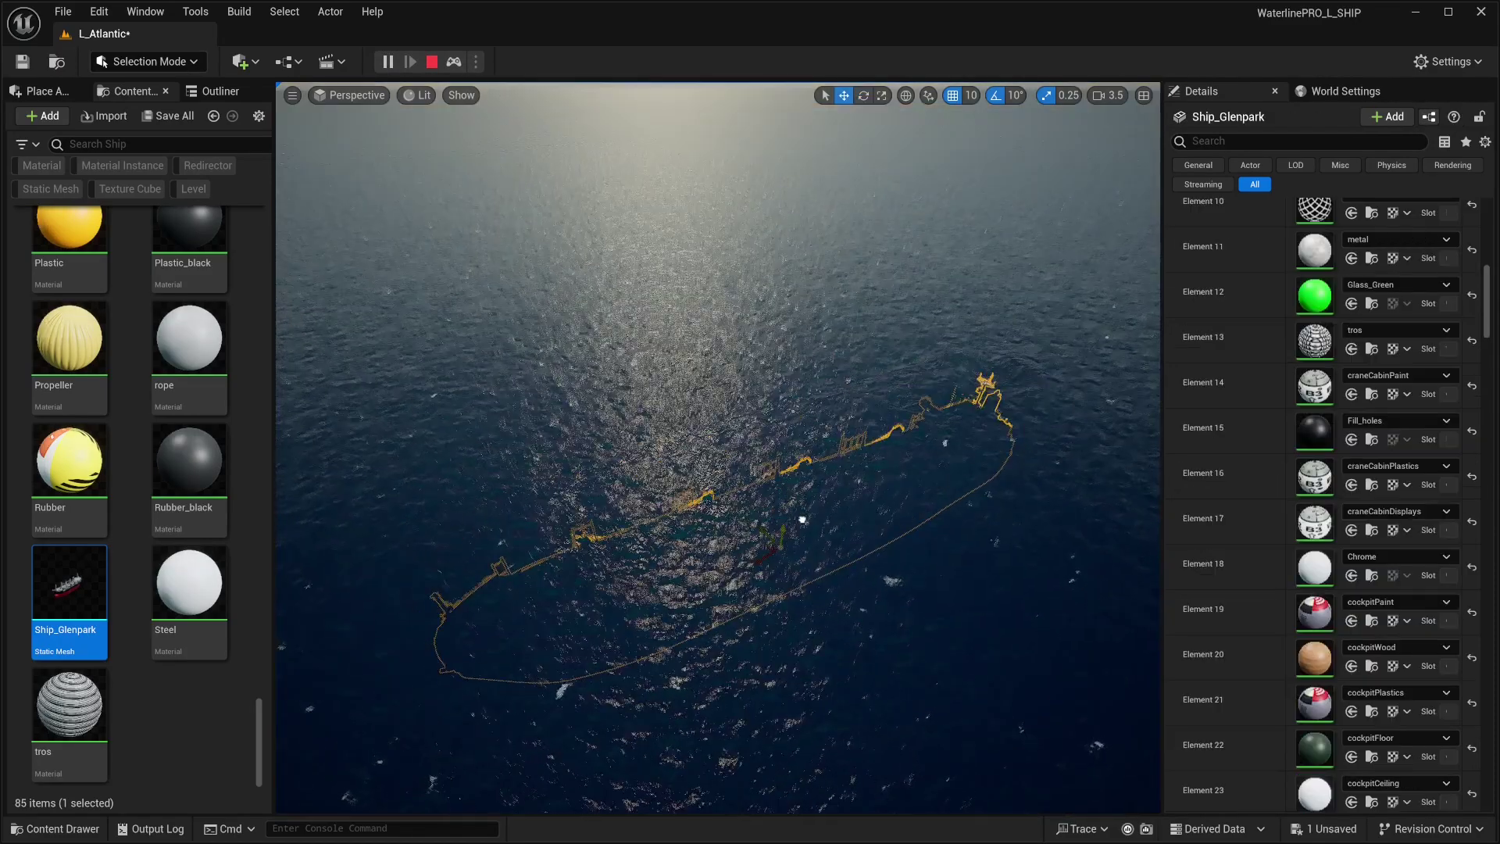
{"action": "left_click_drag", "start_coordinate": [800, 519], "coordinate": [822, 402]}
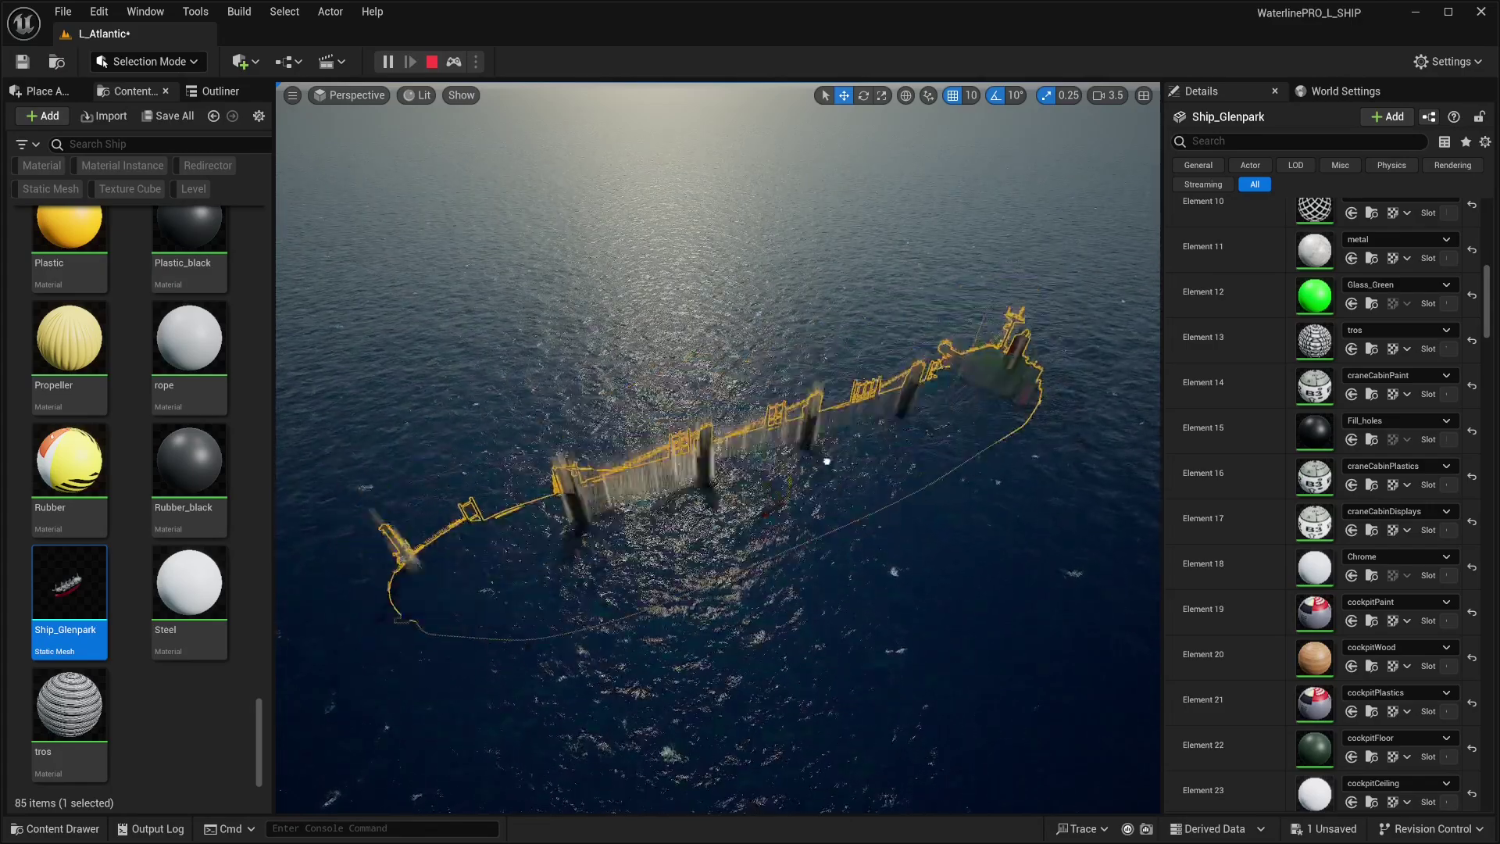
{"action": "right_click_drag", "start_coordinate": [907, 462], "coordinate": [788, 120]}
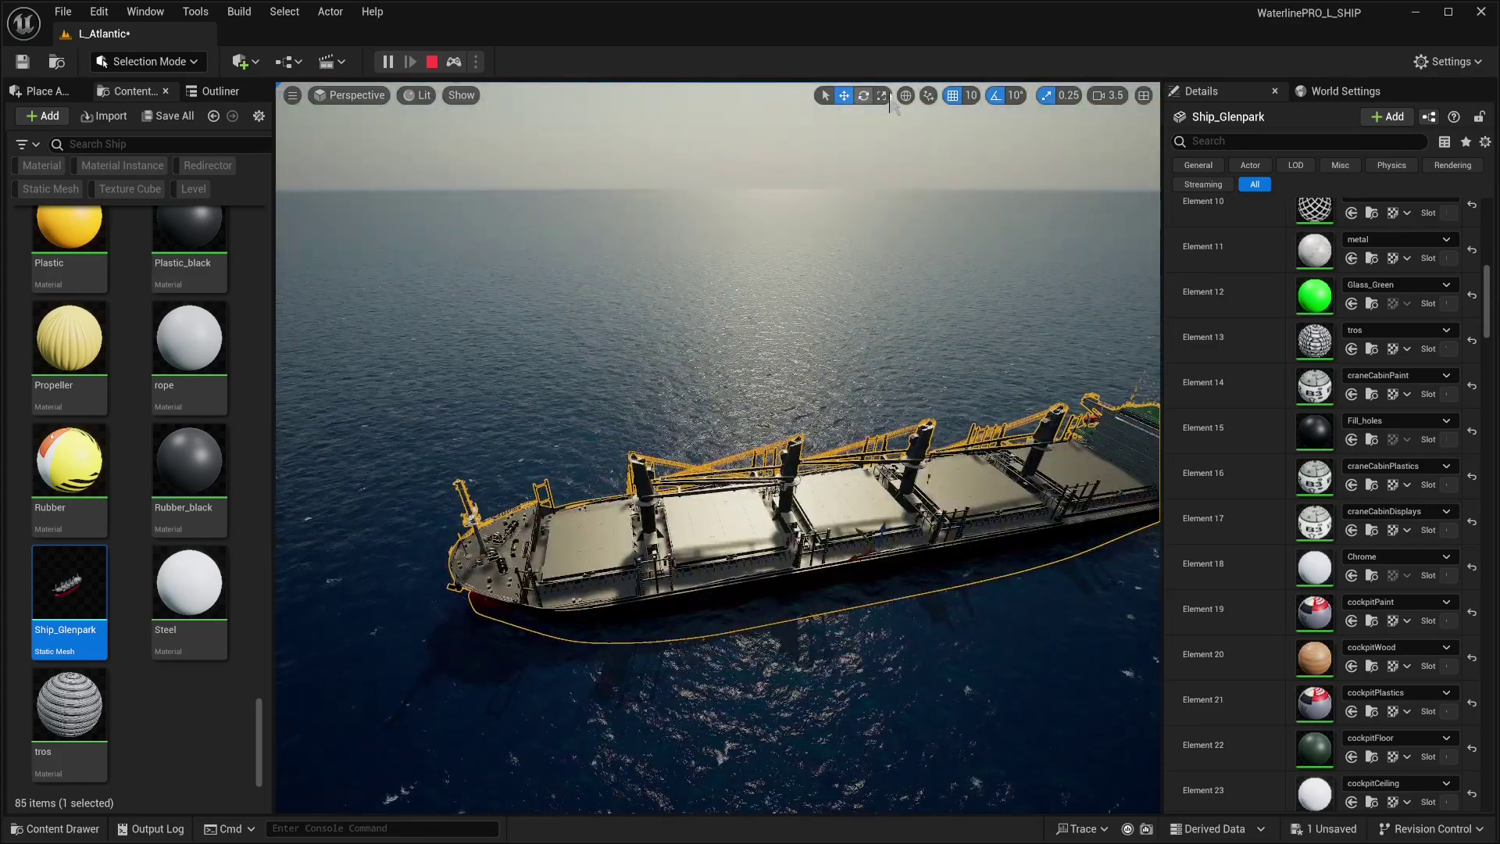
Step: Switch the transform gizmo to local space, move the simulated ship forward along its length, and pause the simulation
{"action": "left_click", "coordinate": [908, 196]}
{"action": "left_click", "coordinate": [842, 509]}
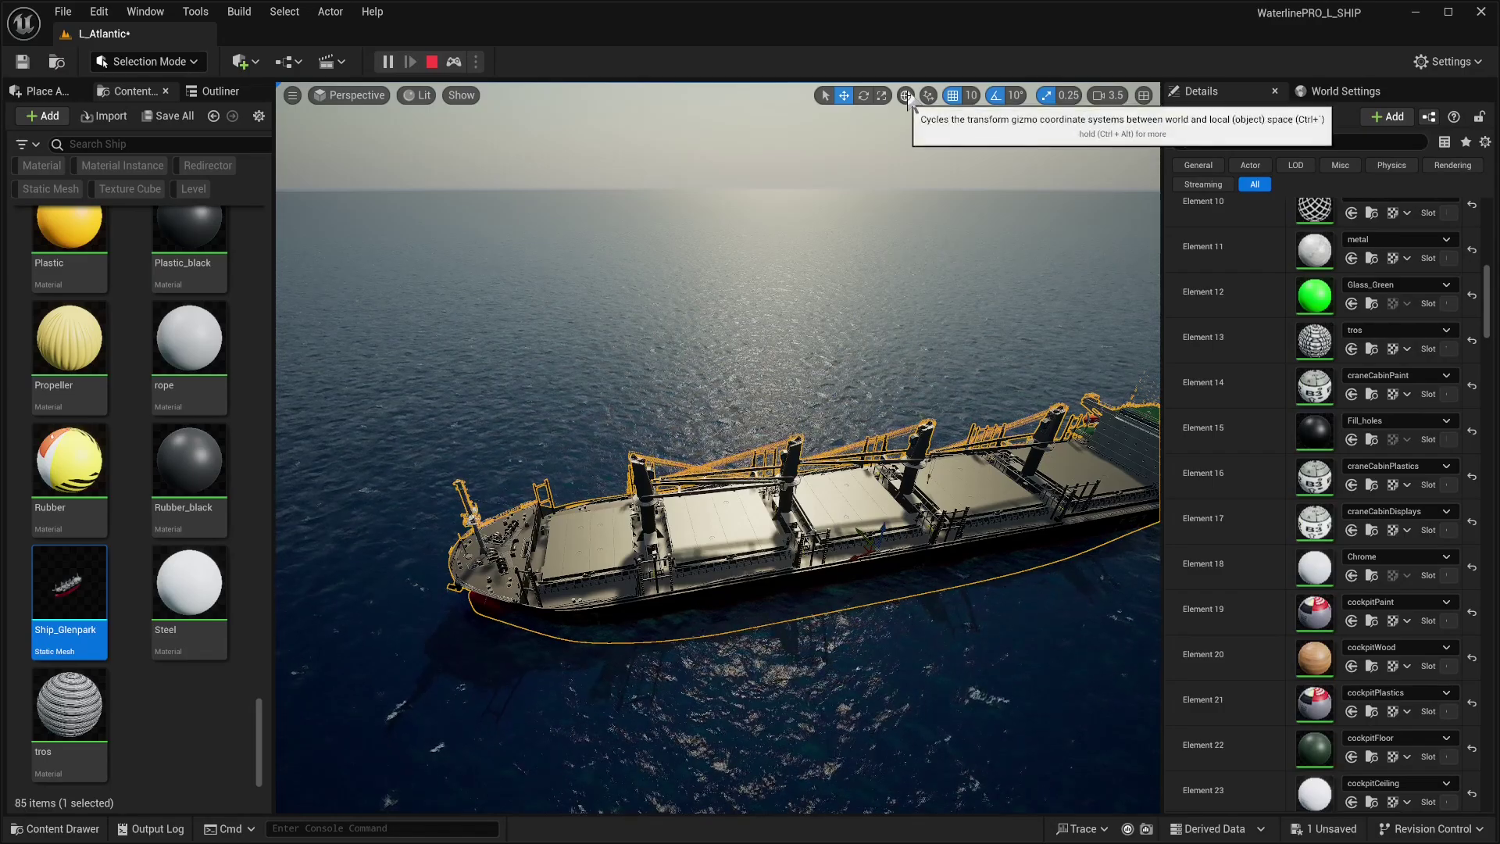
{"action": "key", "text": "f"}
{"action": "left_click_drag", "start_coordinate": [840, 454], "coordinate": [547, 526]}
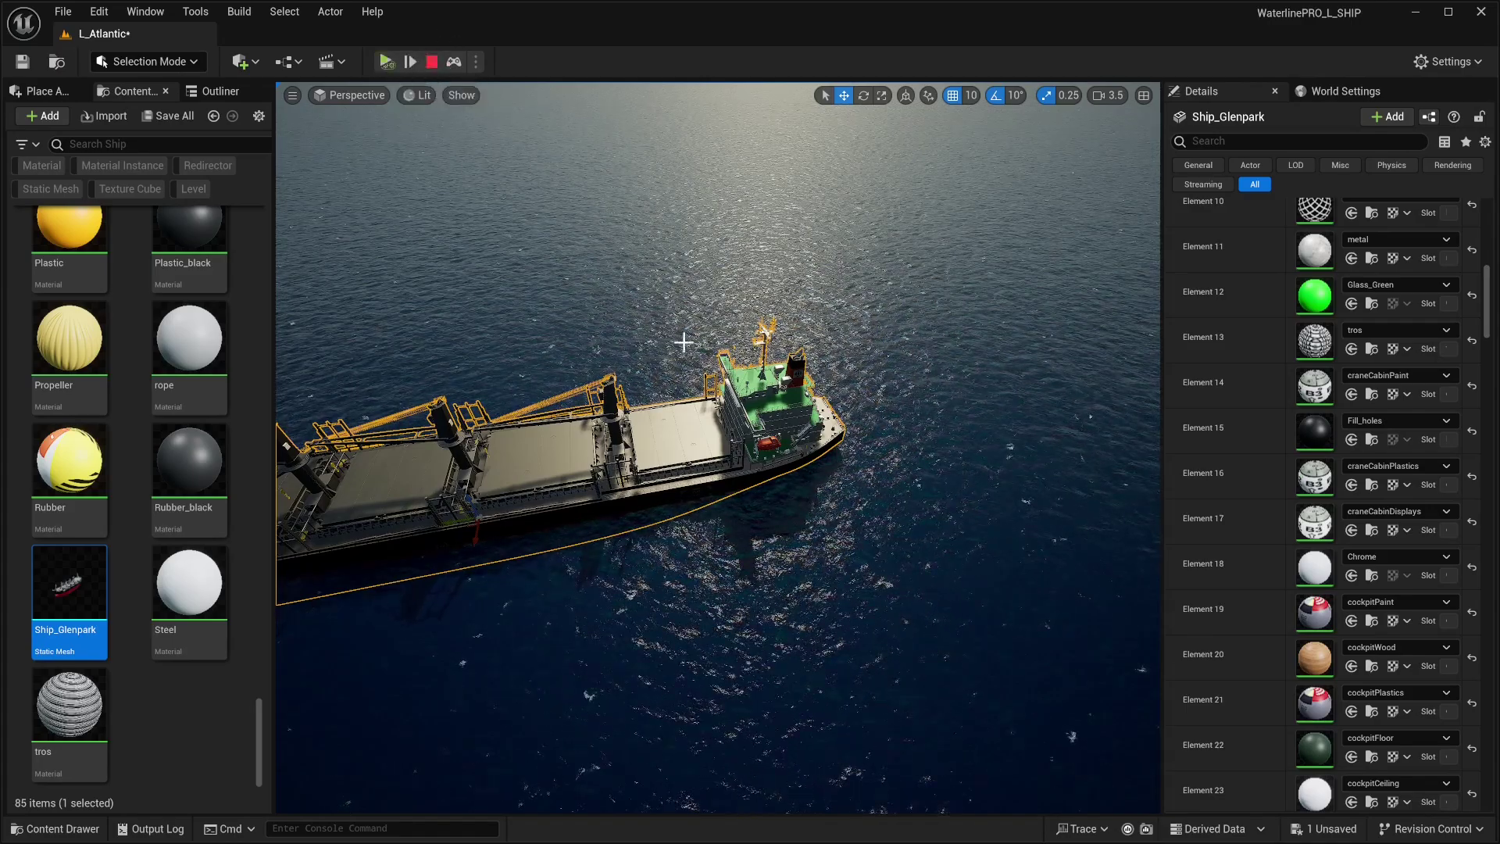
{"action": "right_click_drag", "start_coordinate": [684, 342], "coordinate": [640, 367]}
{"action": "left_click_drag", "start_coordinate": [644, 231], "coordinate": [710, 274], "text": "alt"}
Step: Open the ocean actor's water surface material M_Ocean_Normal and filter its parameters for "sim no"
{"action": "left_click", "coordinate": [907, 482]}
{"action": "scroll", "coordinate": [1292, 322], "scroll_direction": "up", "scroll_amount": 5}
{"action": "scroll", "coordinate": [1292, 321], "scroll_direction": "up", "scroll_amount": 3}
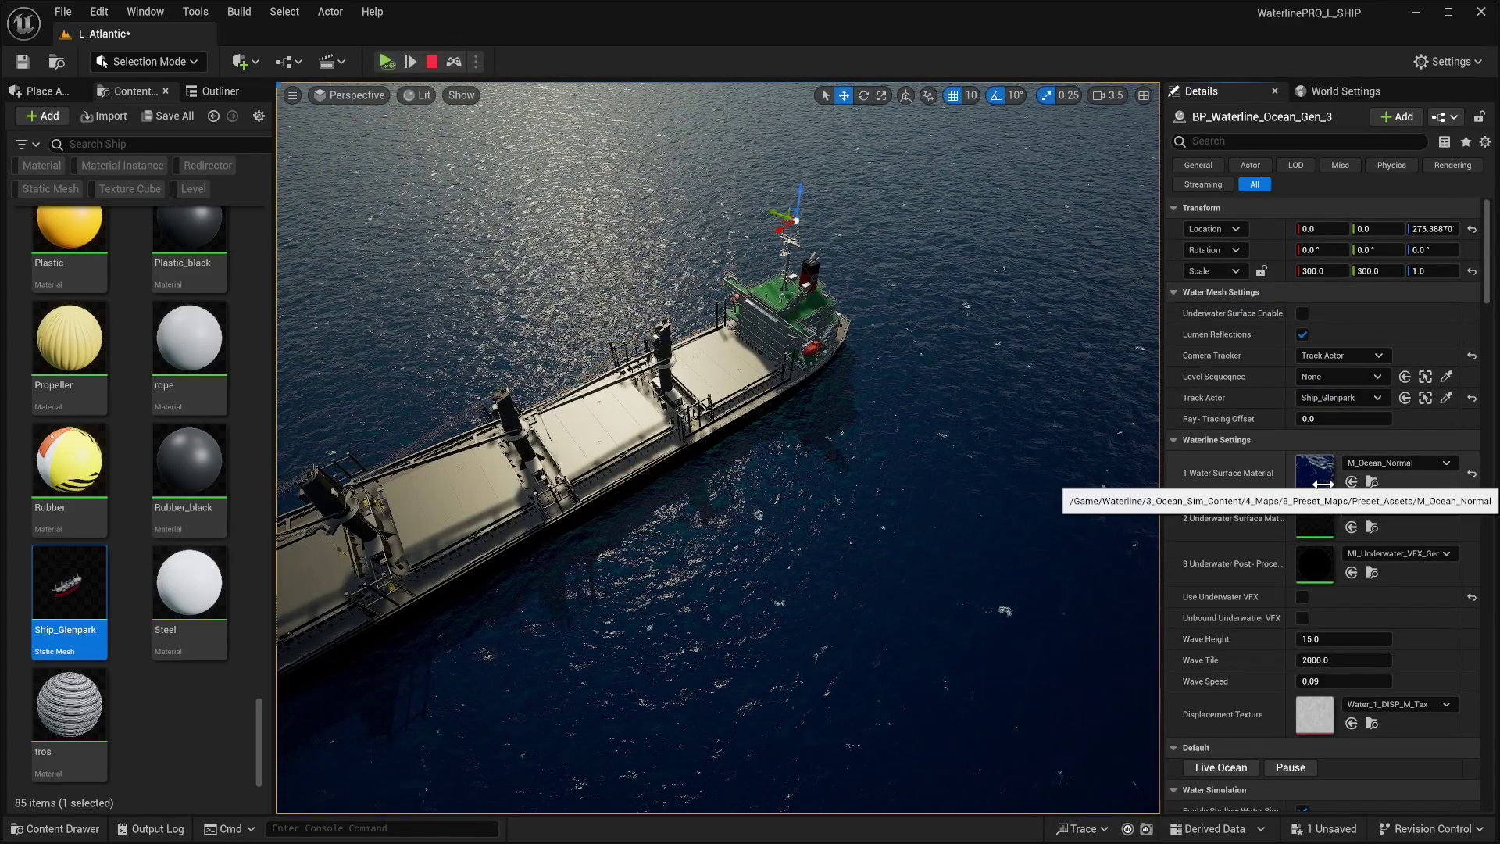
{"action": "double_click", "coordinate": [1315, 474]}
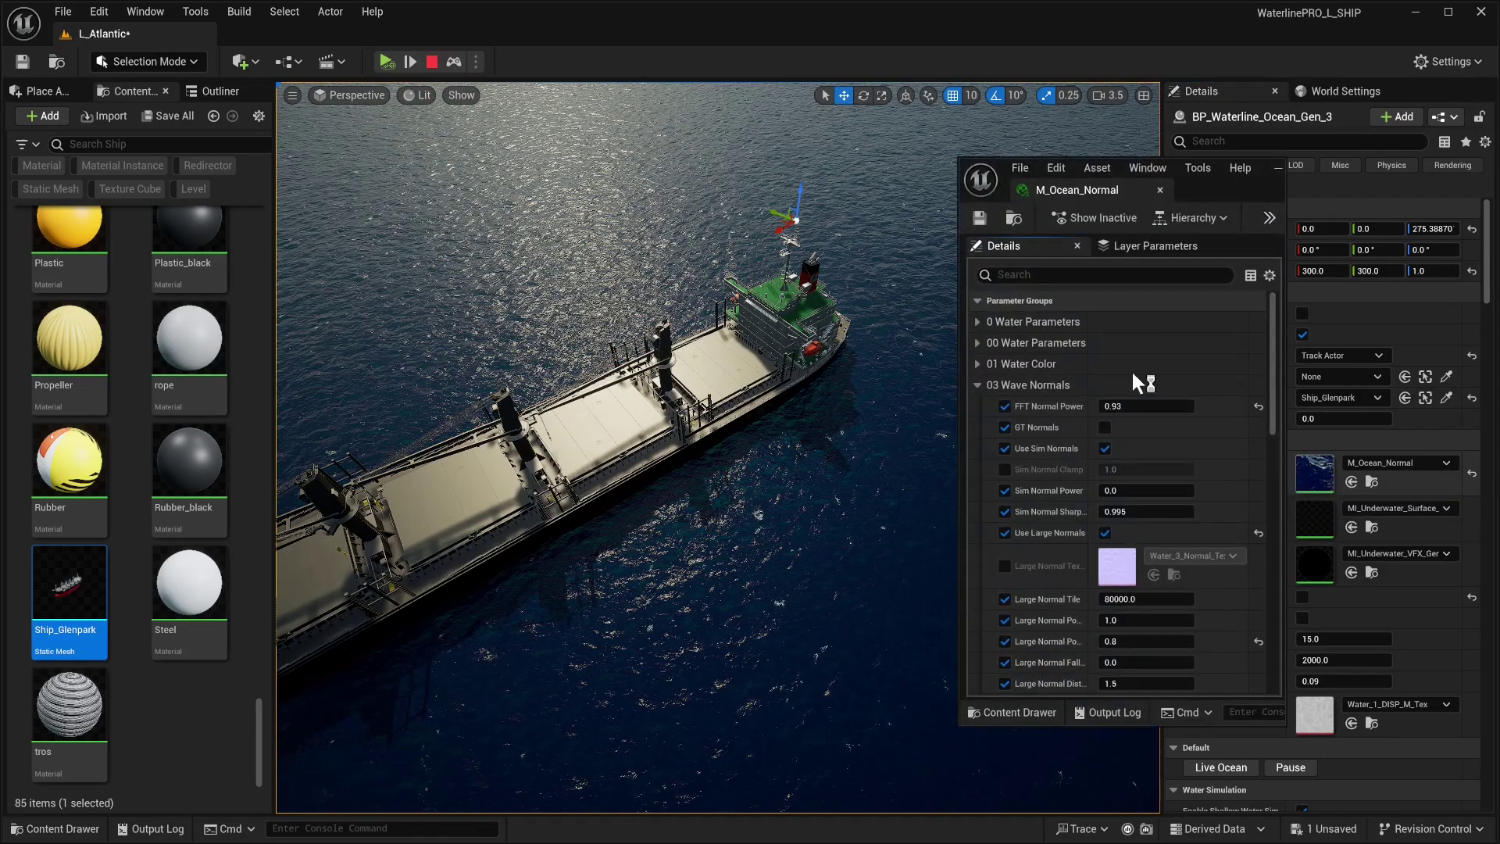
{"action": "left_click", "coordinate": [1040, 277]}
{"action": "type", "text": "sim no"}
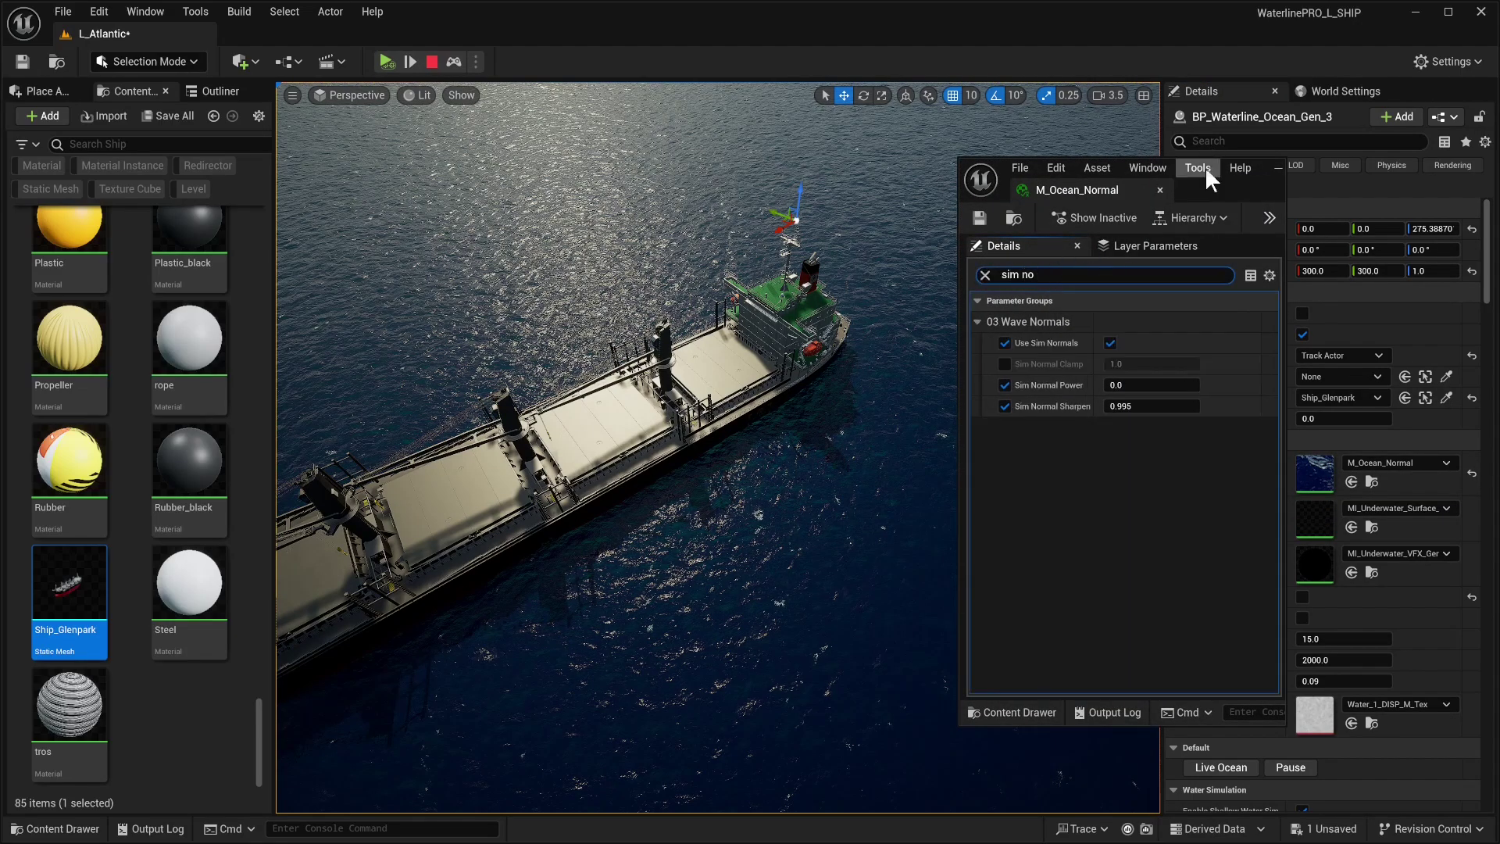
Step: Set Sim Normal Power to -20 in M_Ocean_Normal, leaving the Sim Normal Clamp override disabled
{"action": "left_click_drag", "start_coordinate": [1207, 188], "coordinate": [1306, 184]}
{"action": "left_click", "coordinate": [1102, 349]}
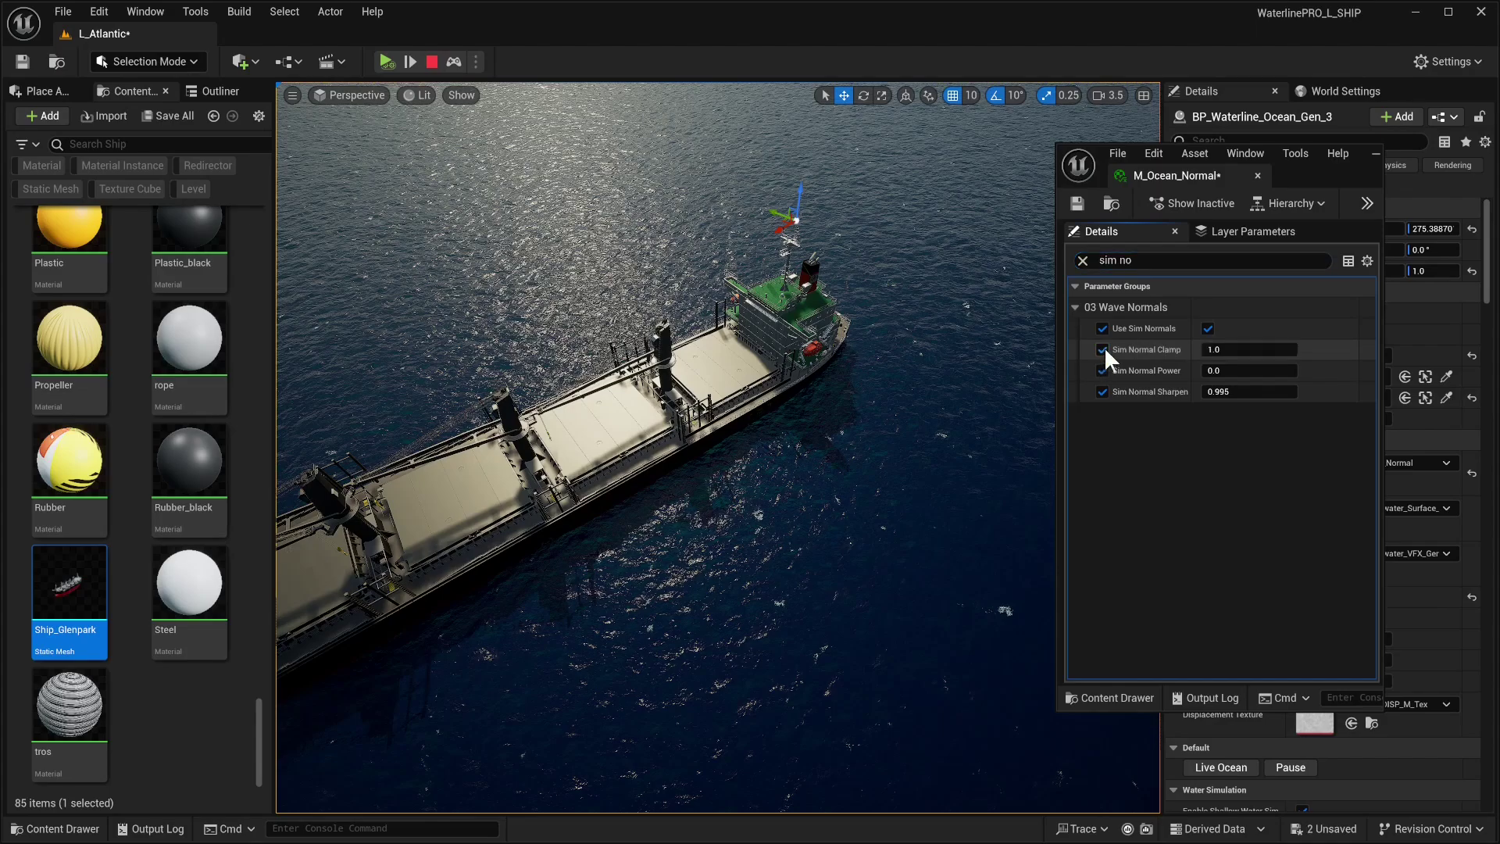
{"action": "left_click", "coordinate": [1102, 349]}
{"action": "left_click_drag", "start_coordinate": [1251, 371], "coordinate": [1188, 370]}
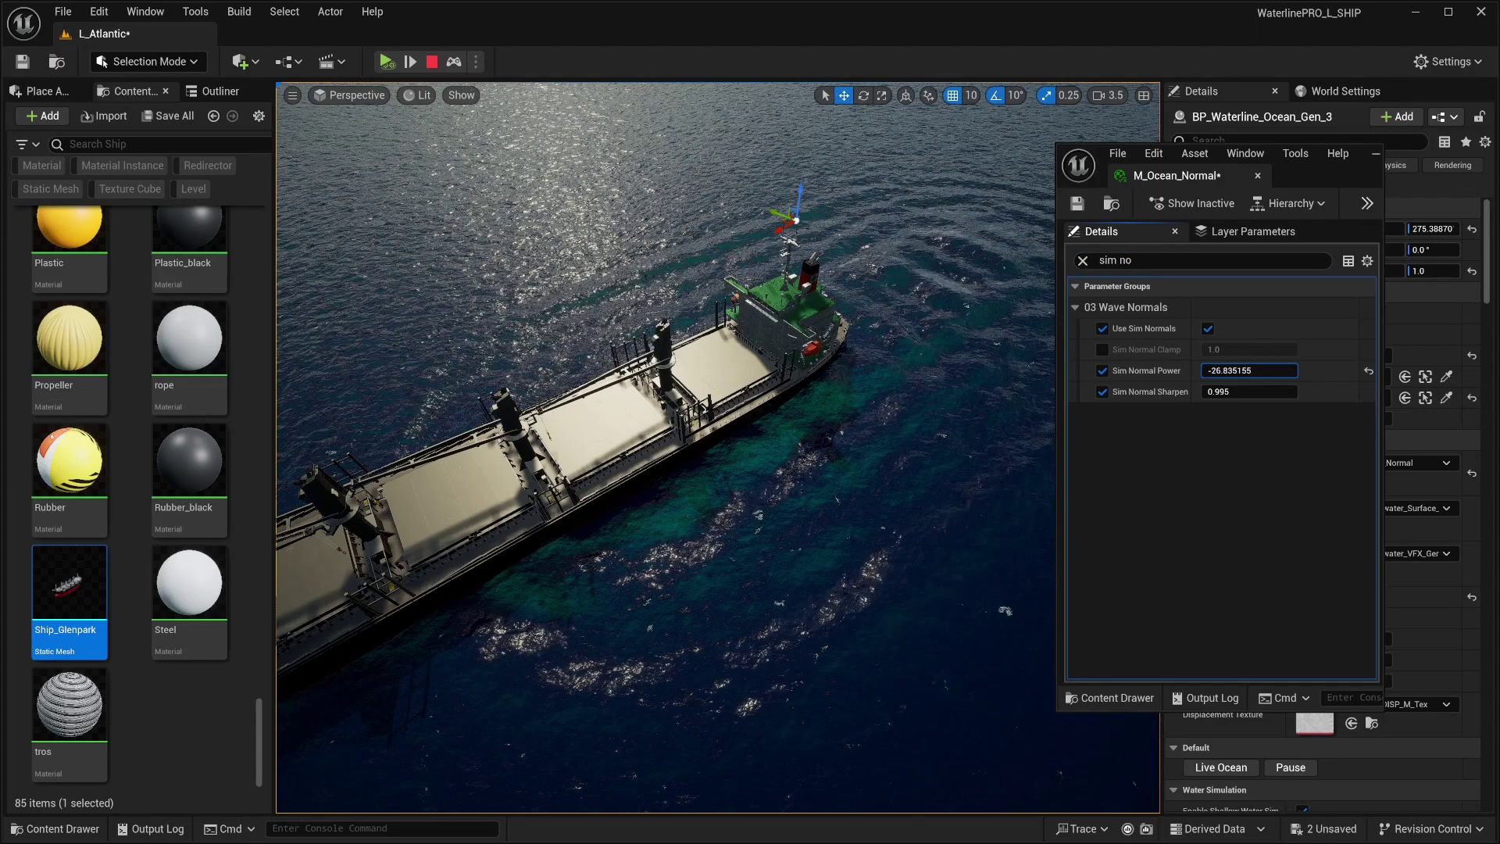
{"action": "right_click_drag", "start_coordinate": [626, 401], "coordinate": [660, 356]}
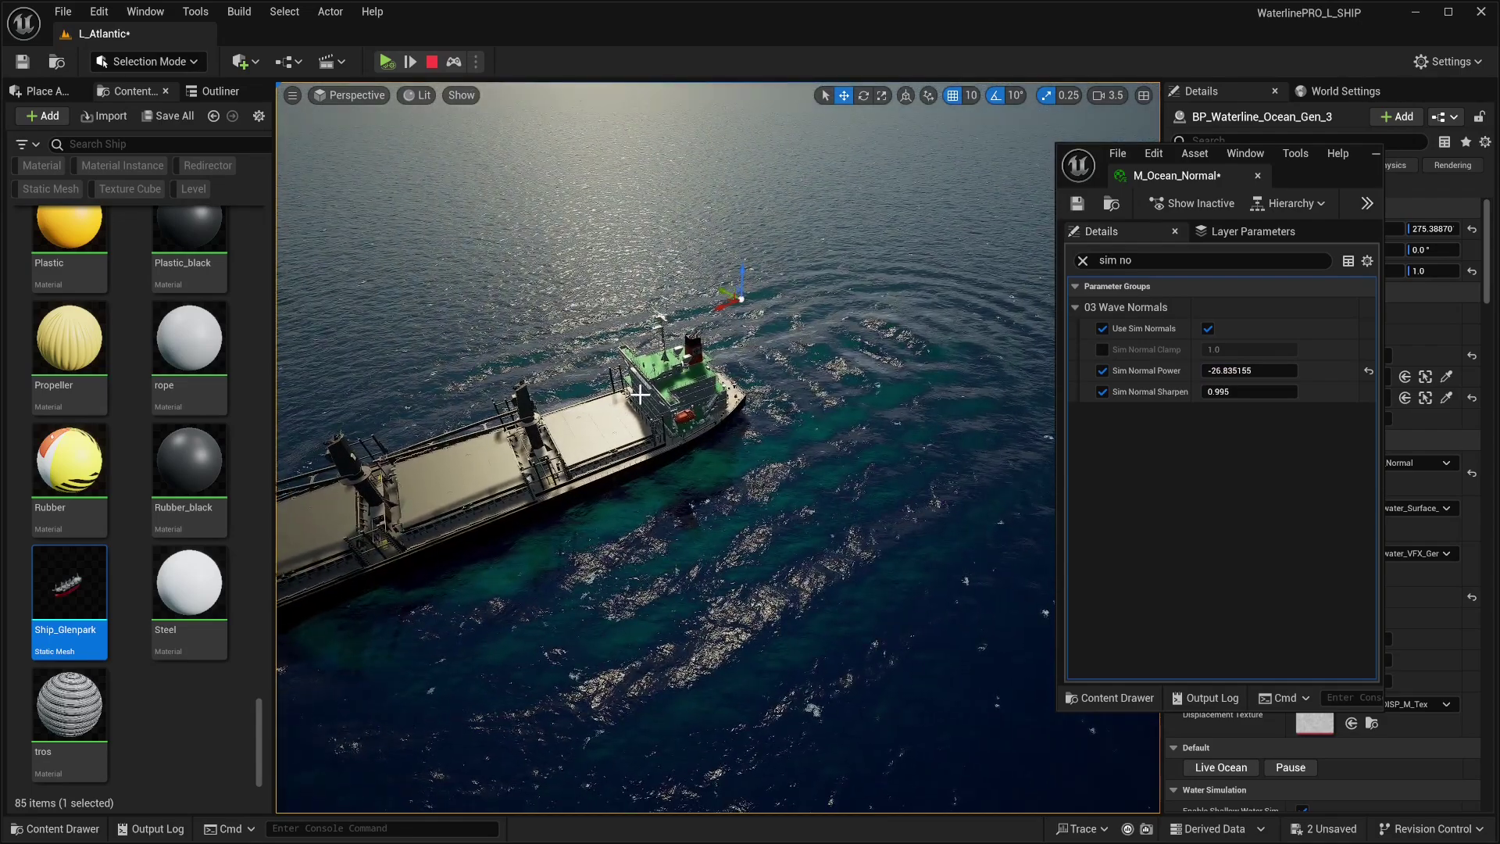
{"action": "mouse_move", "coordinate": [1239, 370]}
{"action": "left_mouse_down"}
{"action": "mouse_move", "coordinate": [1223, 371]}
{"action": "mouse_move", "coordinate": [1250, 370]}
{"action": "left_mouse_up"}
{"action": "left_click", "coordinate": [1286, 374]}
{"action": "type", "text": "-20"}
{"action": "key", "text": "Return"}
Step: Check the ripples around the ship, save M_Ocean_Normal and minimize its editor window
{"action": "right_click_drag", "start_coordinate": [718, 391], "coordinate": [703, 476]}
{"action": "right_click_drag", "start_coordinate": [822, 88], "coordinate": [945, 446]}
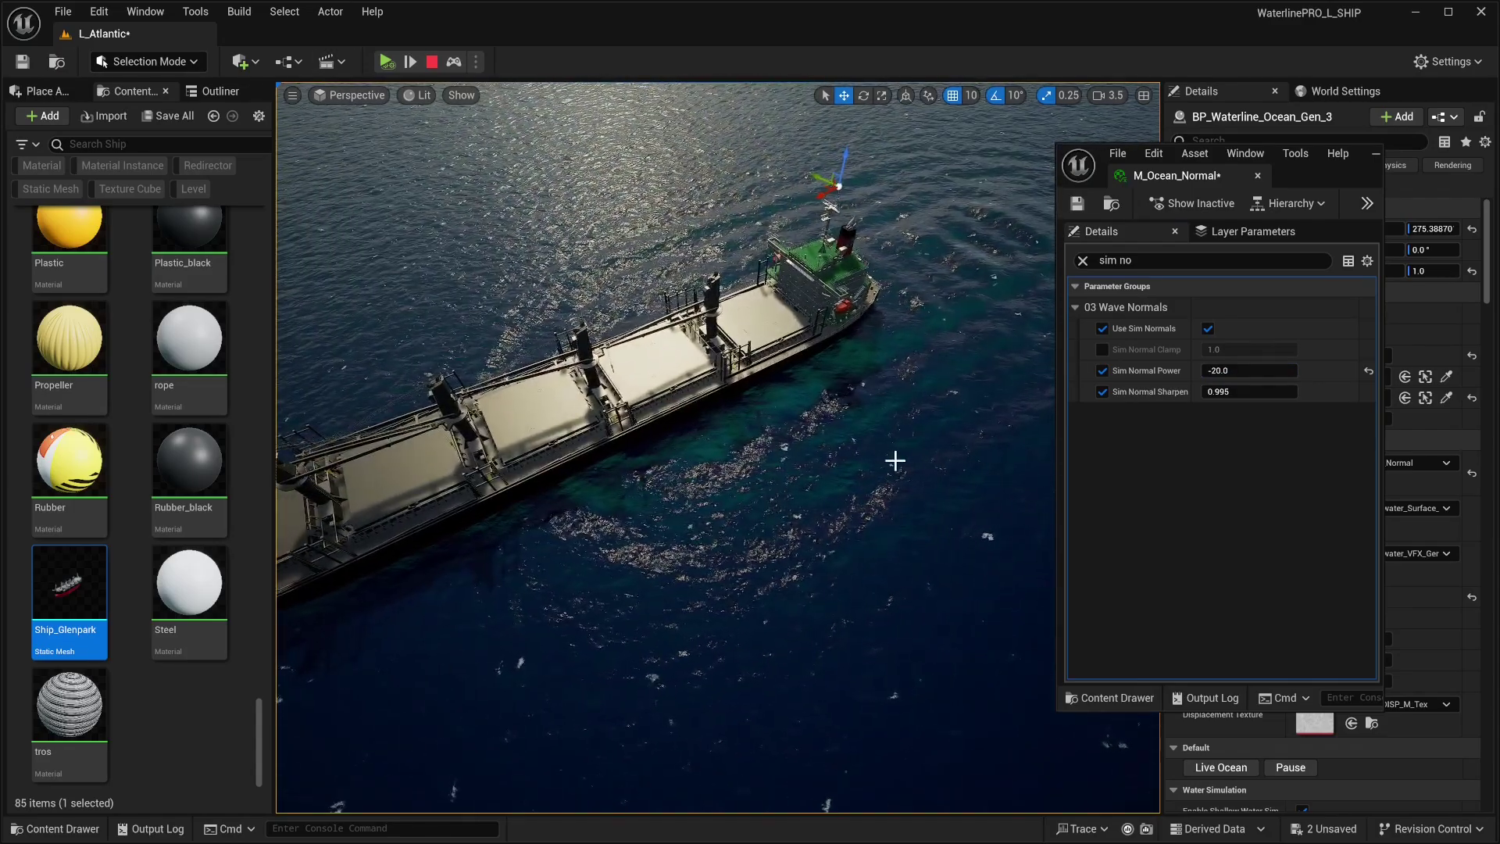
{"action": "left_click", "coordinate": [1078, 205]}
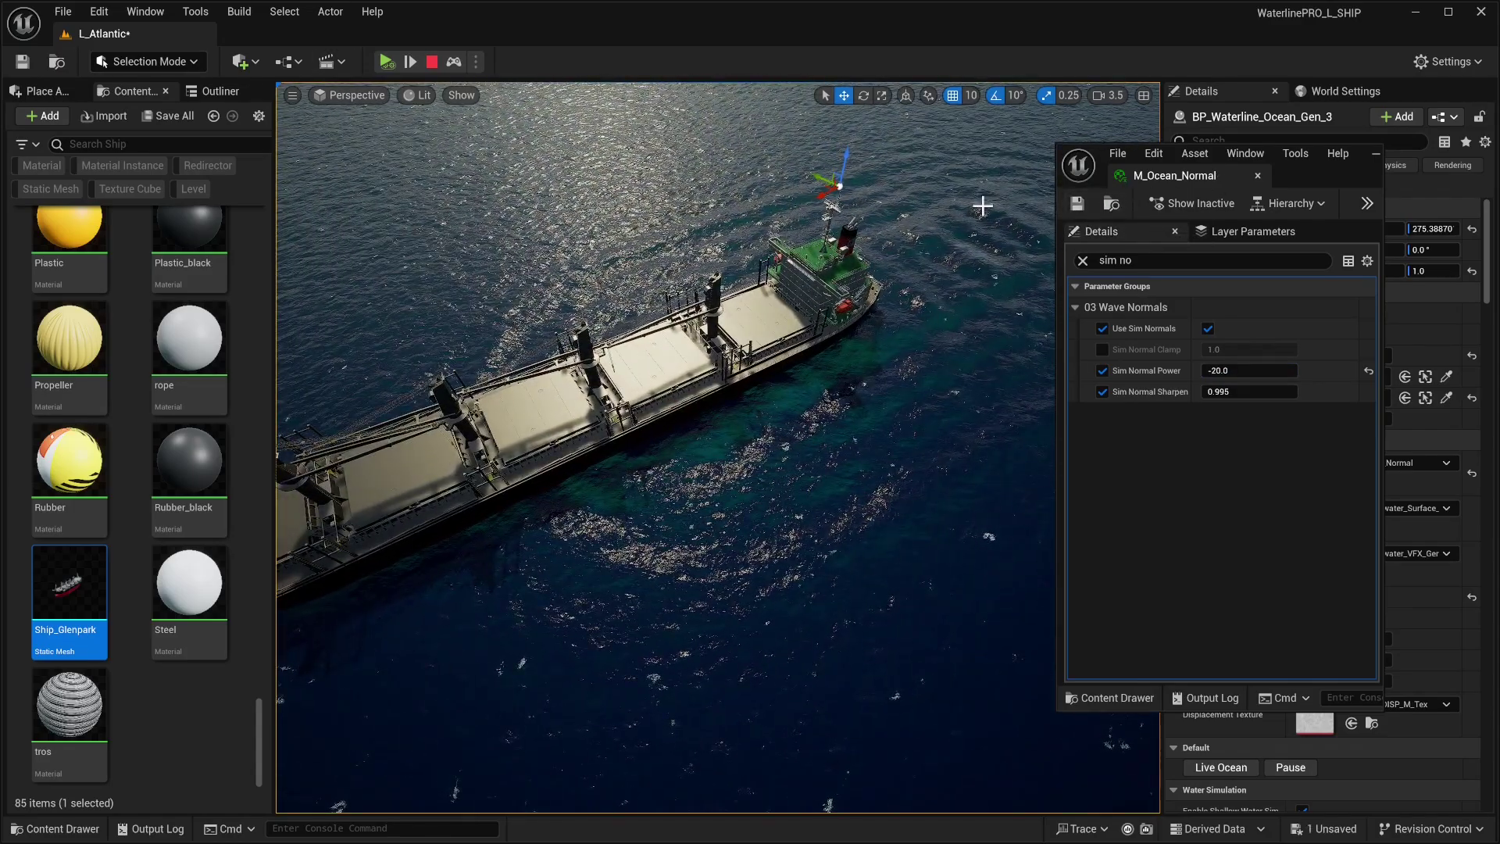
{"action": "left_click", "coordinate": [1374, 154]}
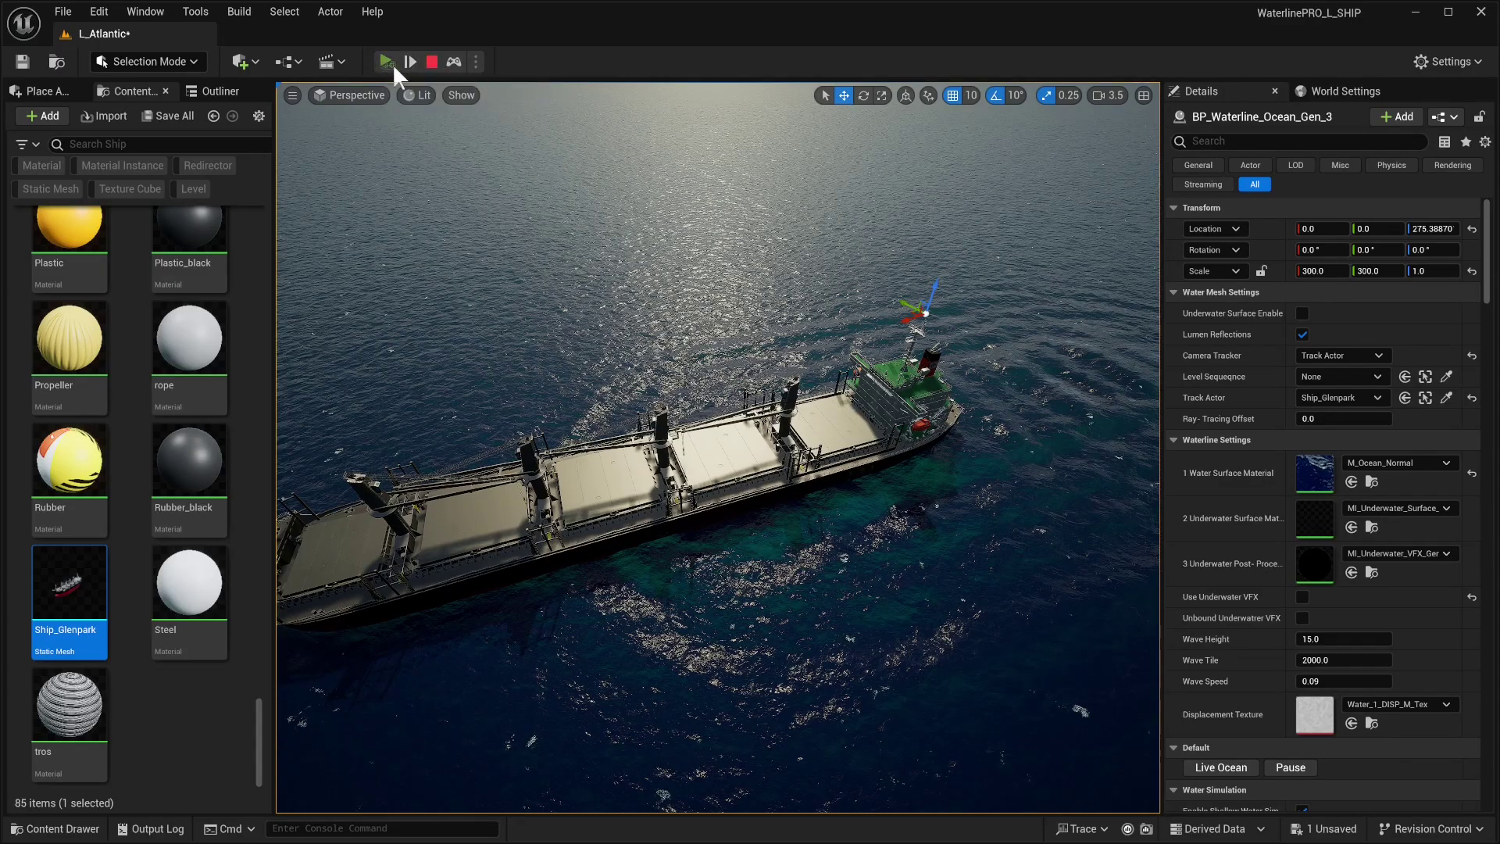
Step: Resume the simulation, move the ship forward across the ocean to test its ripples, and stop the simulation
{"action": "left_click", "coordinate": [386, 62]}
{"action": "left_click", "coordinate": [689, 497]}
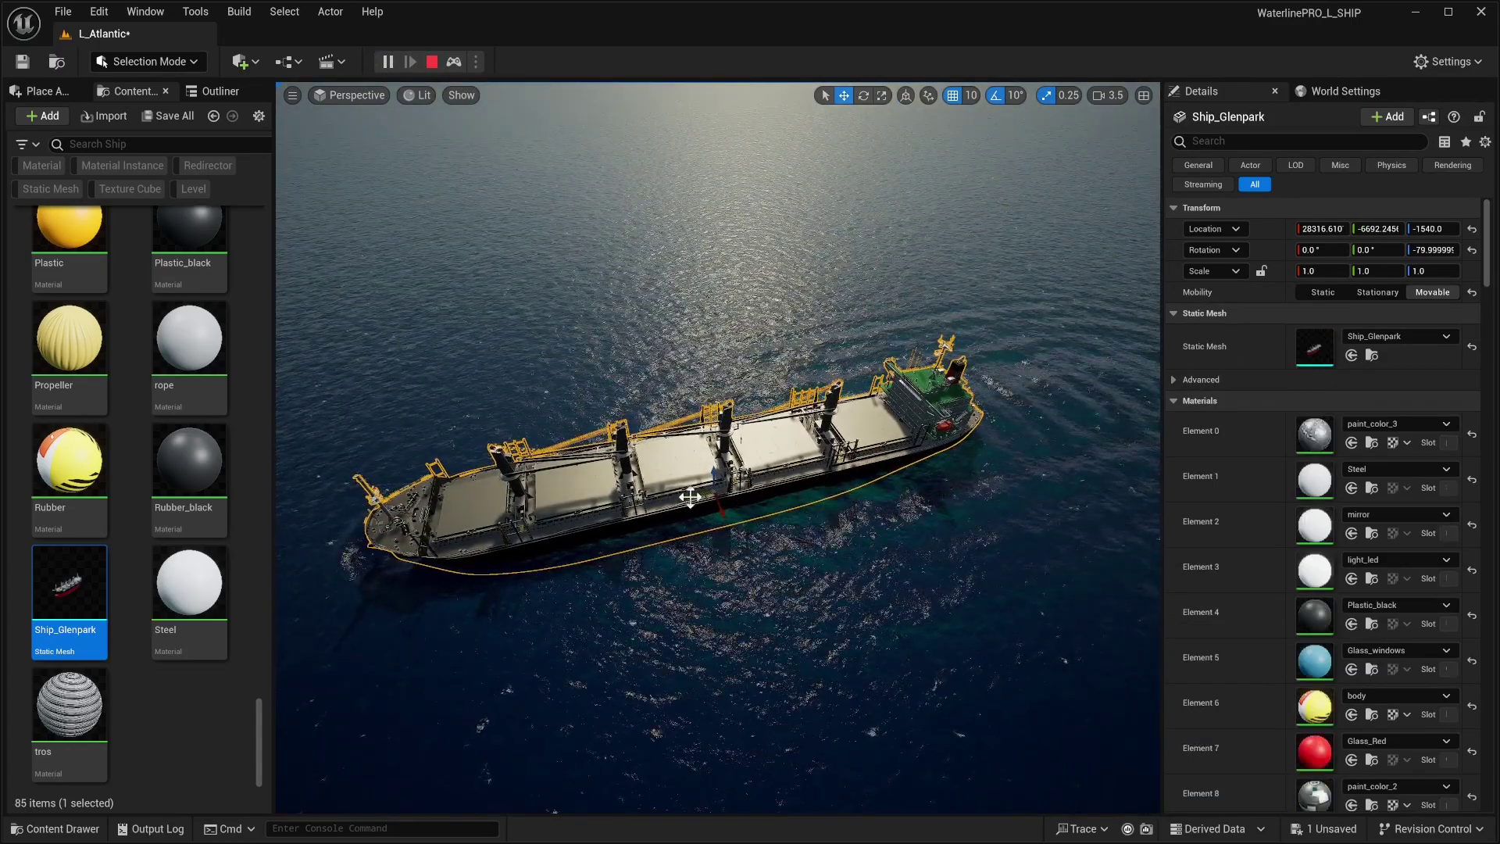
{"action": "left_click_drag", "start_coordinate": [689, 497], "coordinate": [723, 488]}
{"action": "right_click_drag", "start_coordinate": [722, 488], "coordinate": [802, 528]}
{"action": "key", "text": "s"}
{"action": "scroll", "coordinate": [801, 528], "scroll_direction": "up", "scroll_amount": 3}
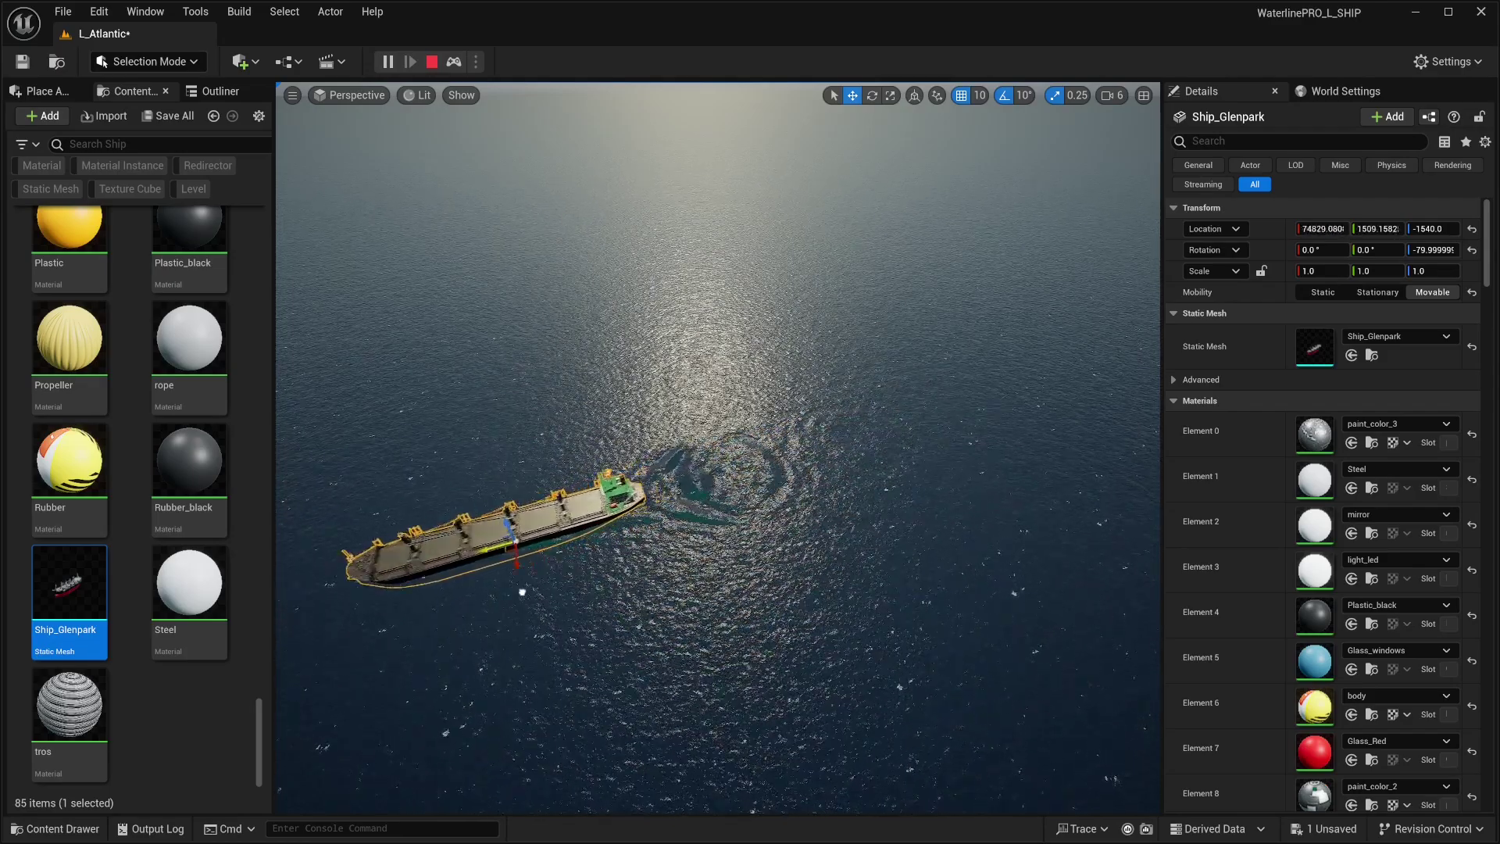
{"action": "left_click_drag", "start_coordinate": [485, 597], "coordinate": [452, 605]}
{"action": "right_click_drag", "start_coordinate": [452, 605], "coordinate": [438, 641]}
{"action": "key", "text": "w"}
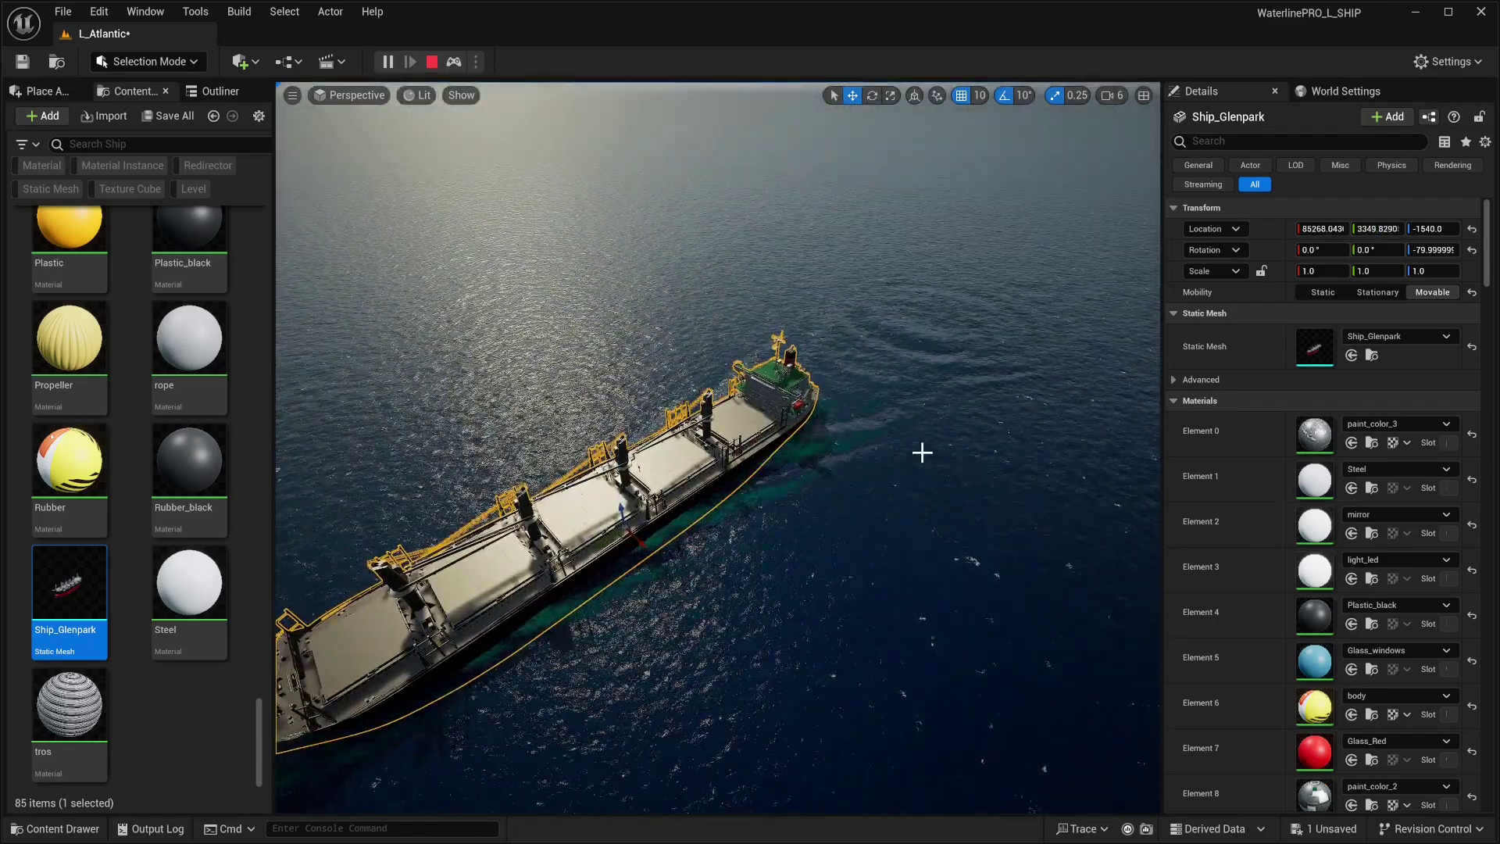
{"action": "key", "text": "Escape"}
{"action": "key", "text": "w"}
{"action": "right_click_drag", "start_coordinate": [1109, 469], "coordinate": [1048, 559]}
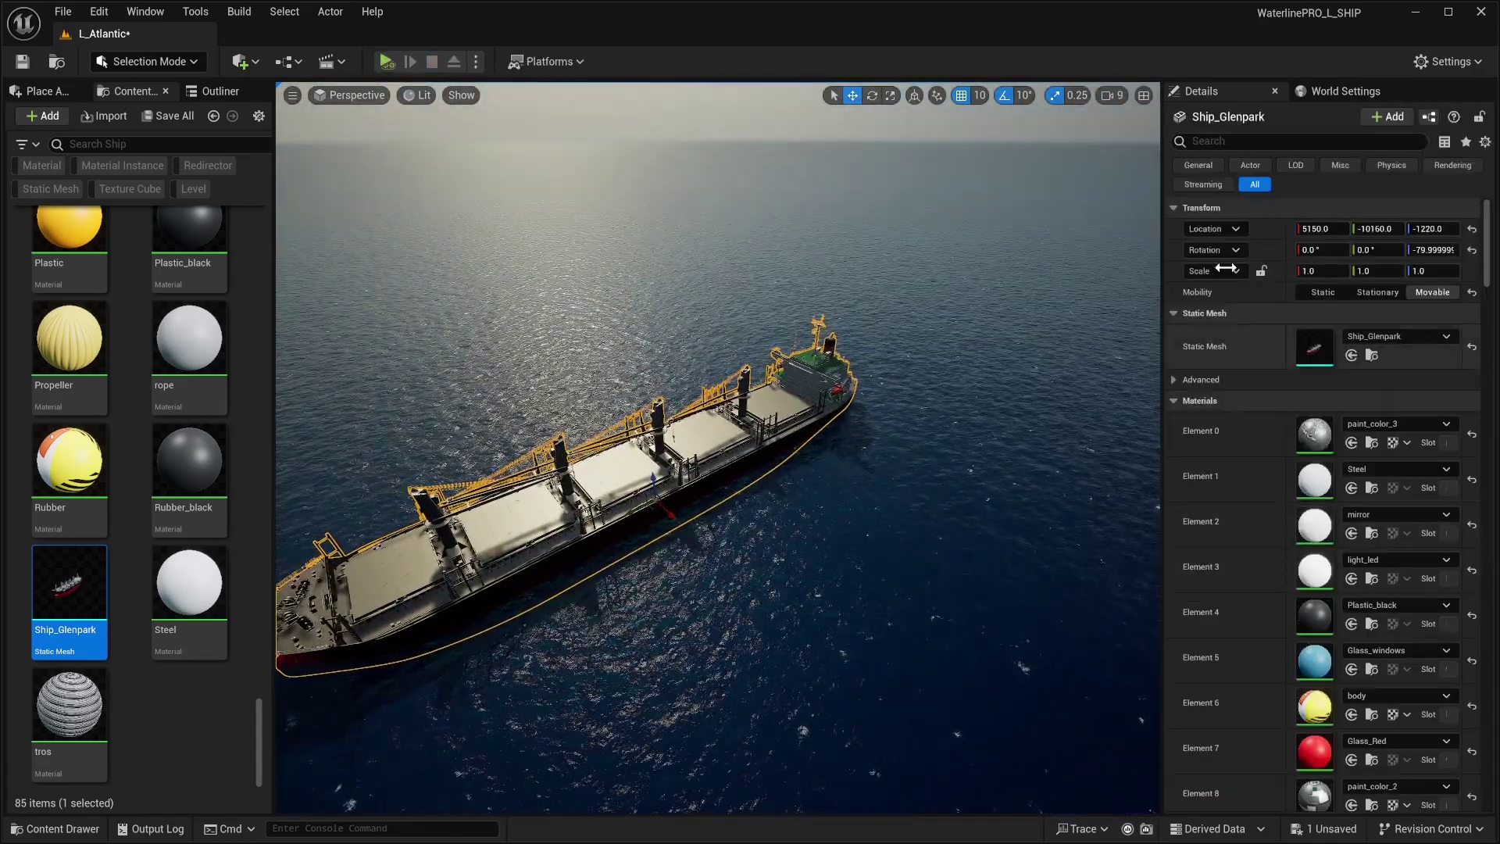
Step: Enable Dynamic Foam in the ocean actor's Water Simulation settings and set Dynamic Foam Mode to All Dynamic Foam
{"action": "left_click", "coordinate": [1093, 437]}
{"action": "scroll", "coordinate": [1180, 572], "scroll_direction": "down", "scroll_amount": 5}
{"action": "scroll", "coordinate": [1367, 625], "scroll_direction": "down", "scroll_amount": 4}
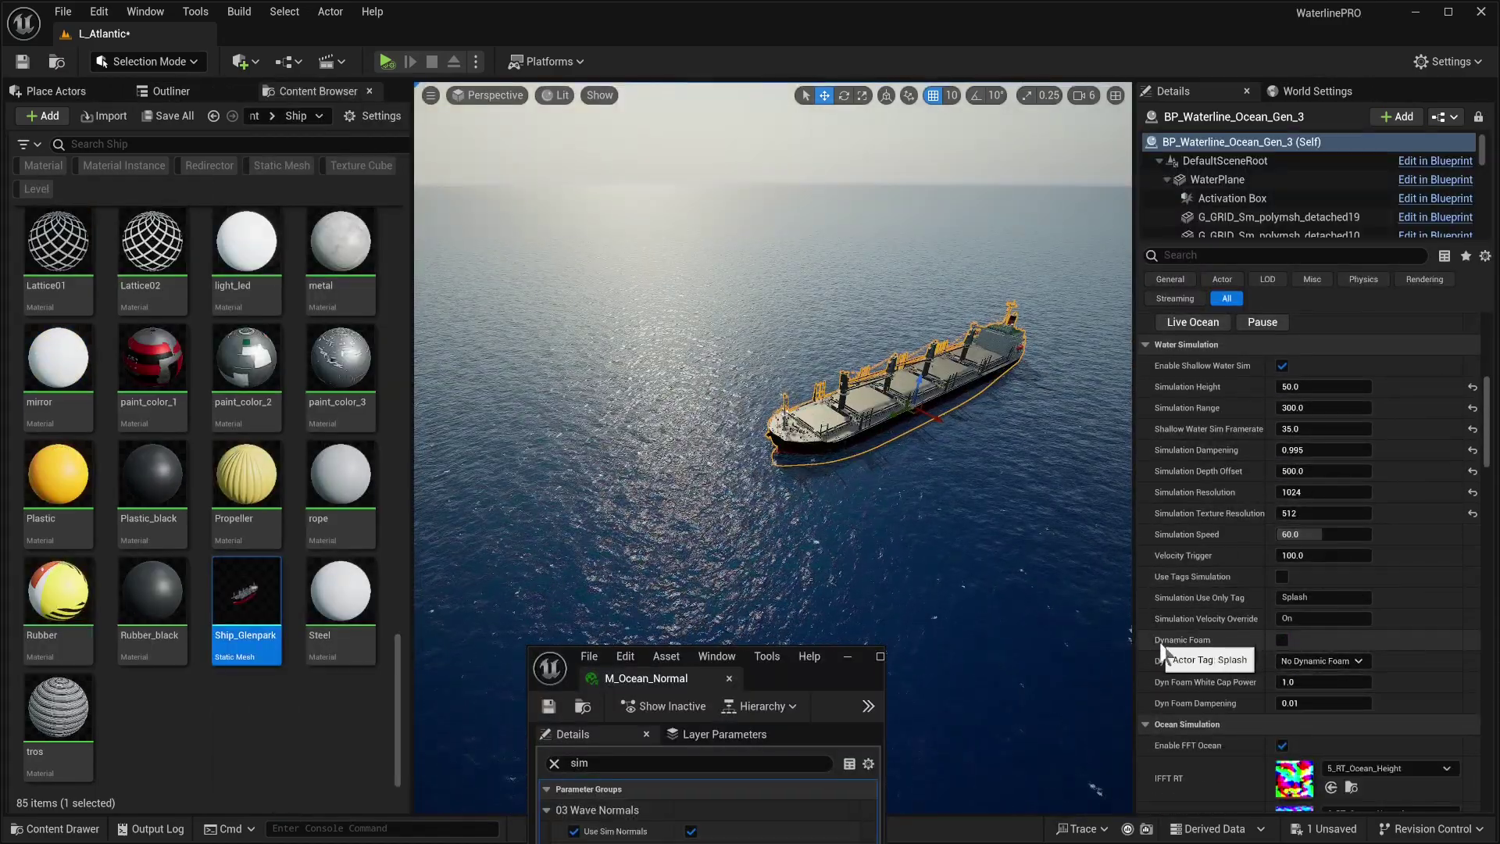
{"action": "left_click", "coordinate": [1282, 639]}
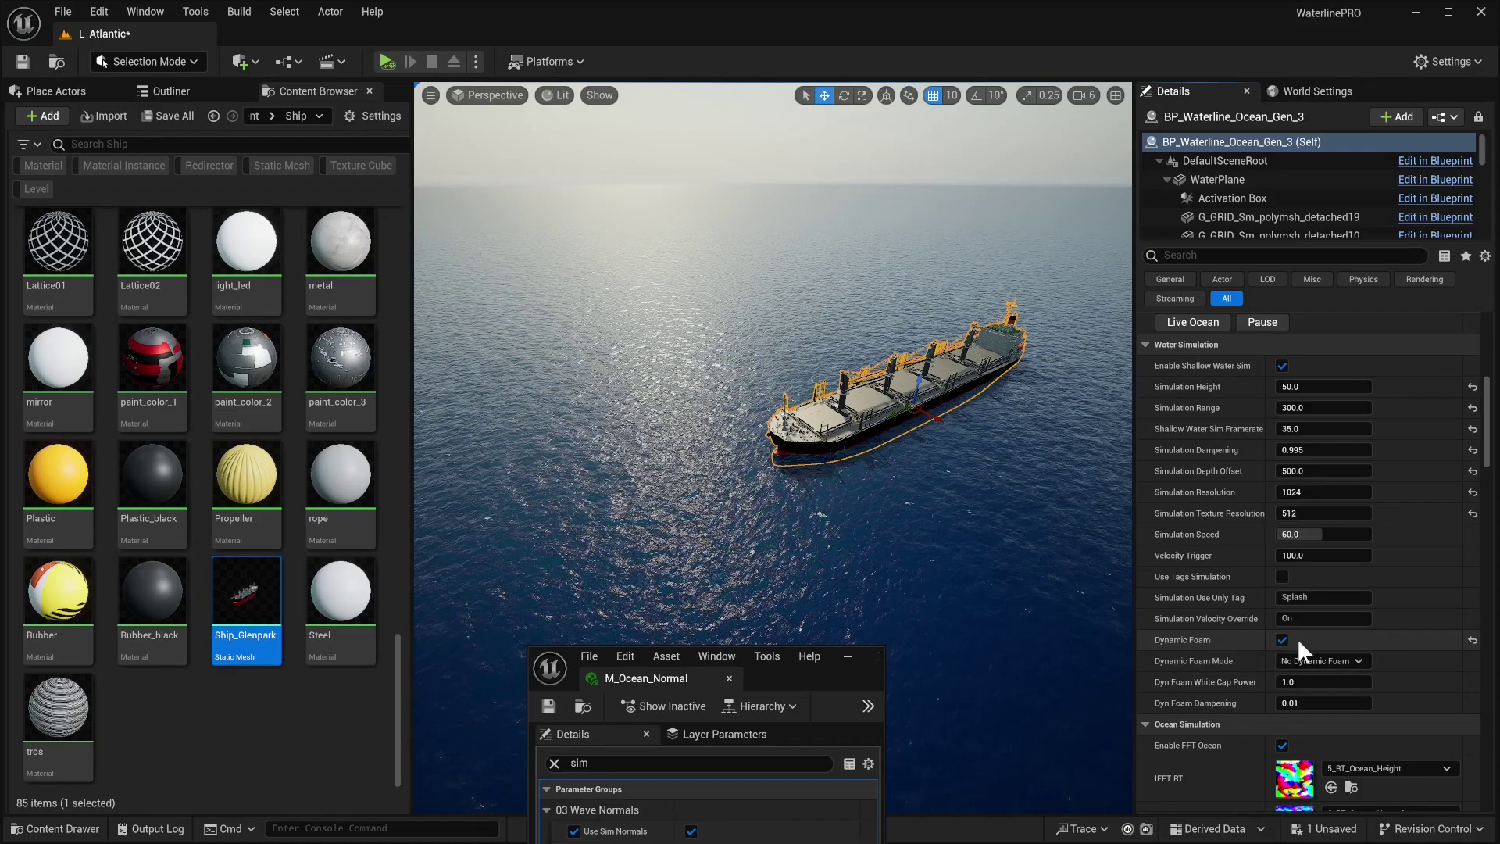
{"action": "left_click", "coordinate": [1320, 657]}
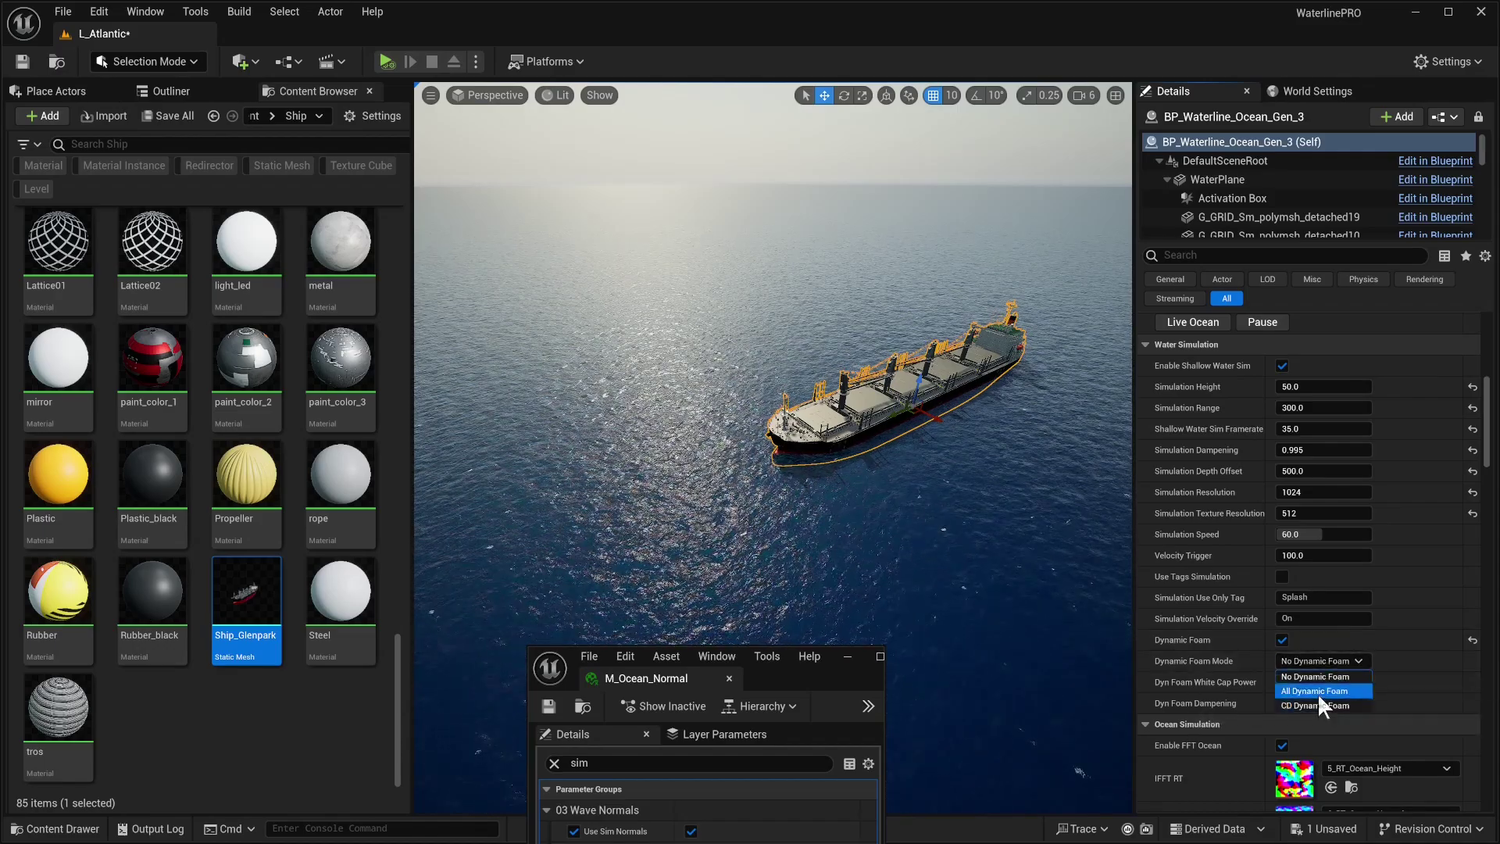
{"action": "left_click", "coordinate": [1318, 694]}
{"action": "left_click", "coordinate": [1292, 661]}
{"action": "left_click", "coordinate": [1318, 683]}
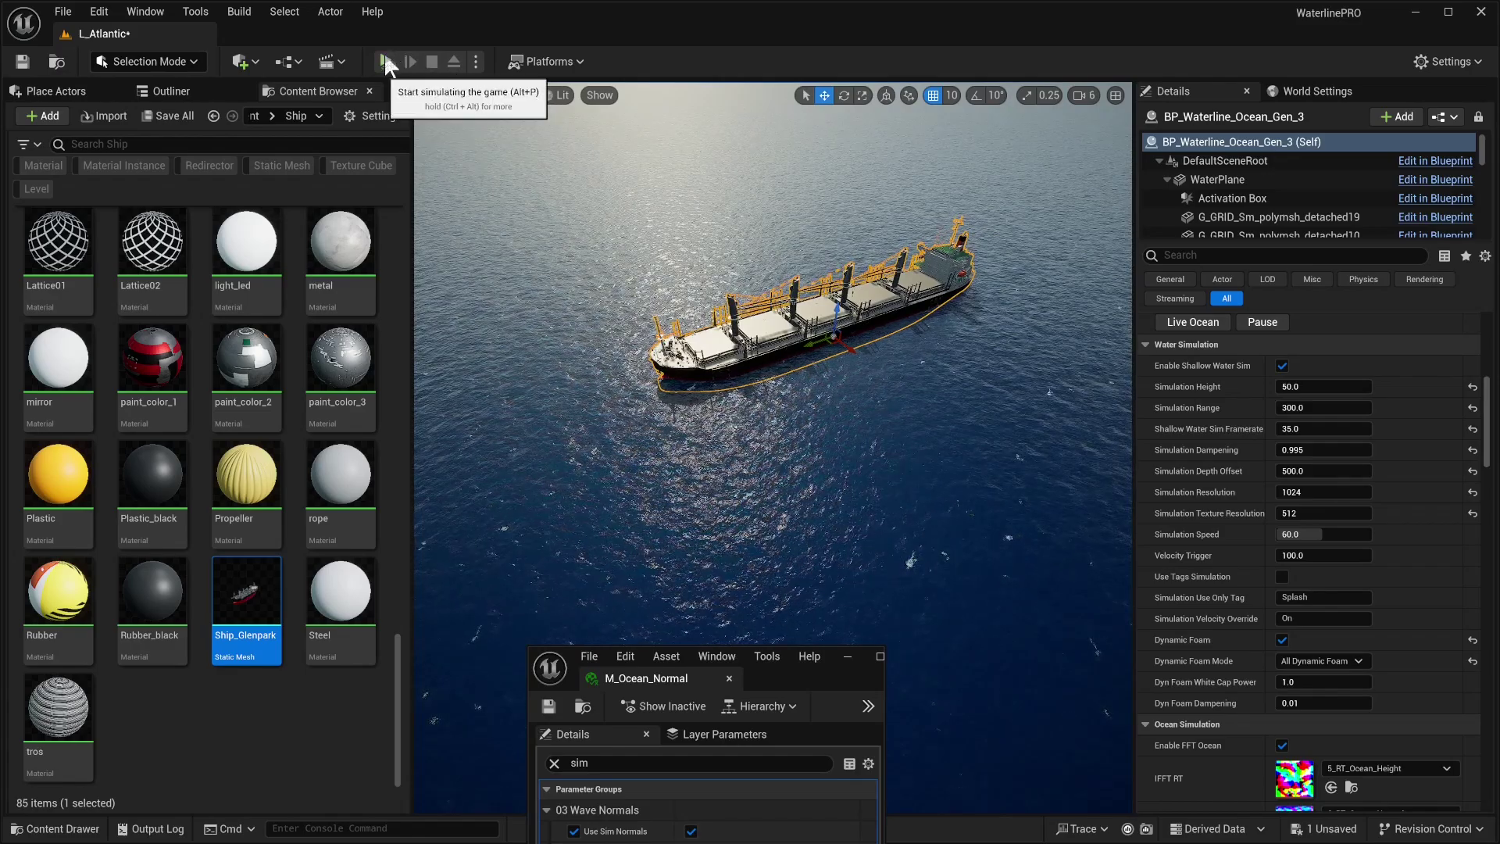
Step: Simulate the level, move the ship forward to generate a foam wake, and pause the simulation
{"action": "left_click", "coordinate": [386, 62]}
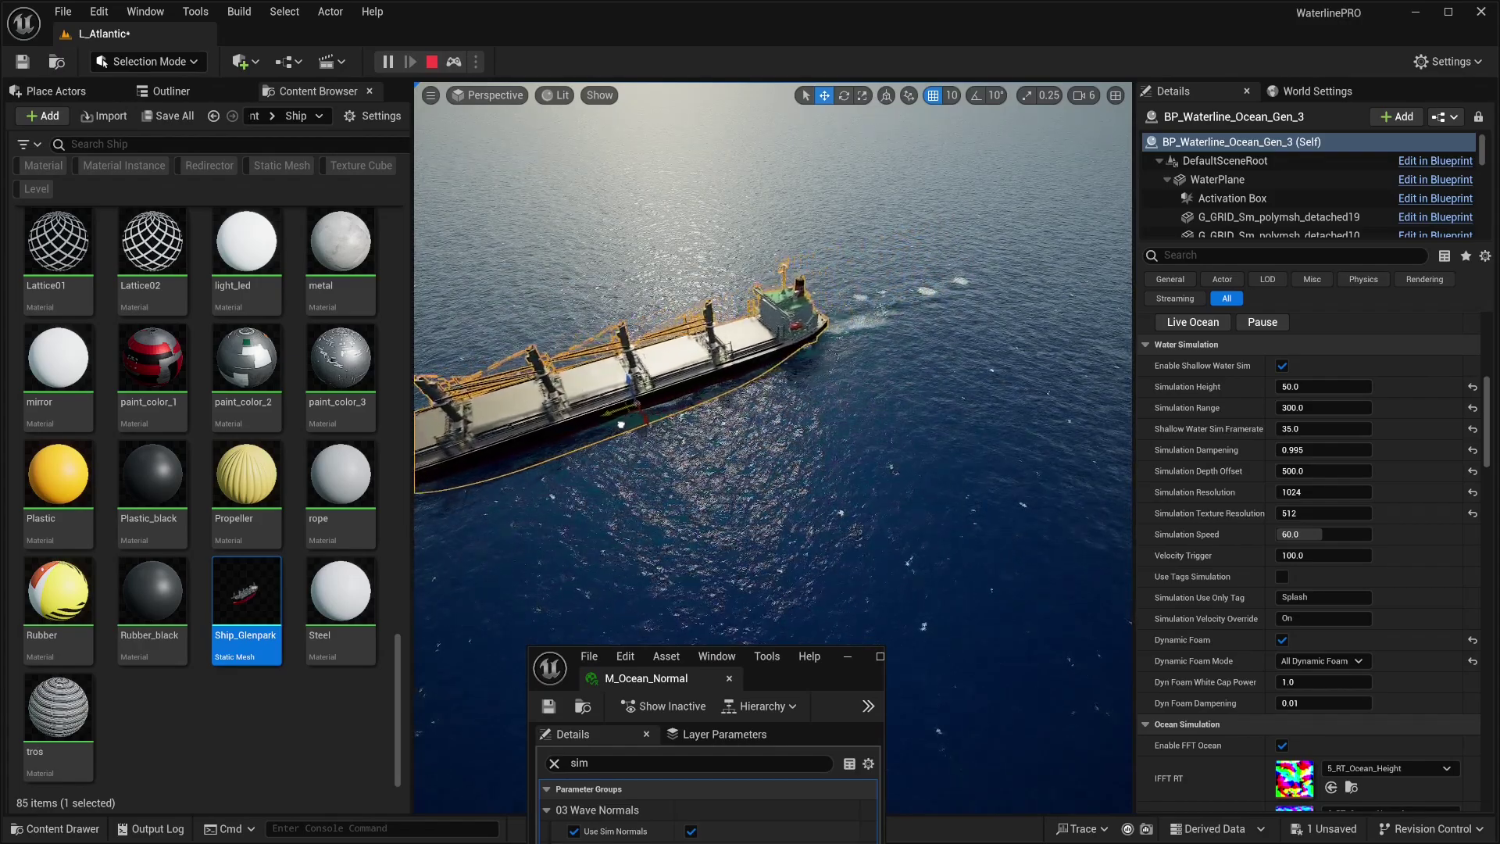
{"action": "right_click_drag", "start_coordinate": [686, 419], "coordinate": [552, 419]}
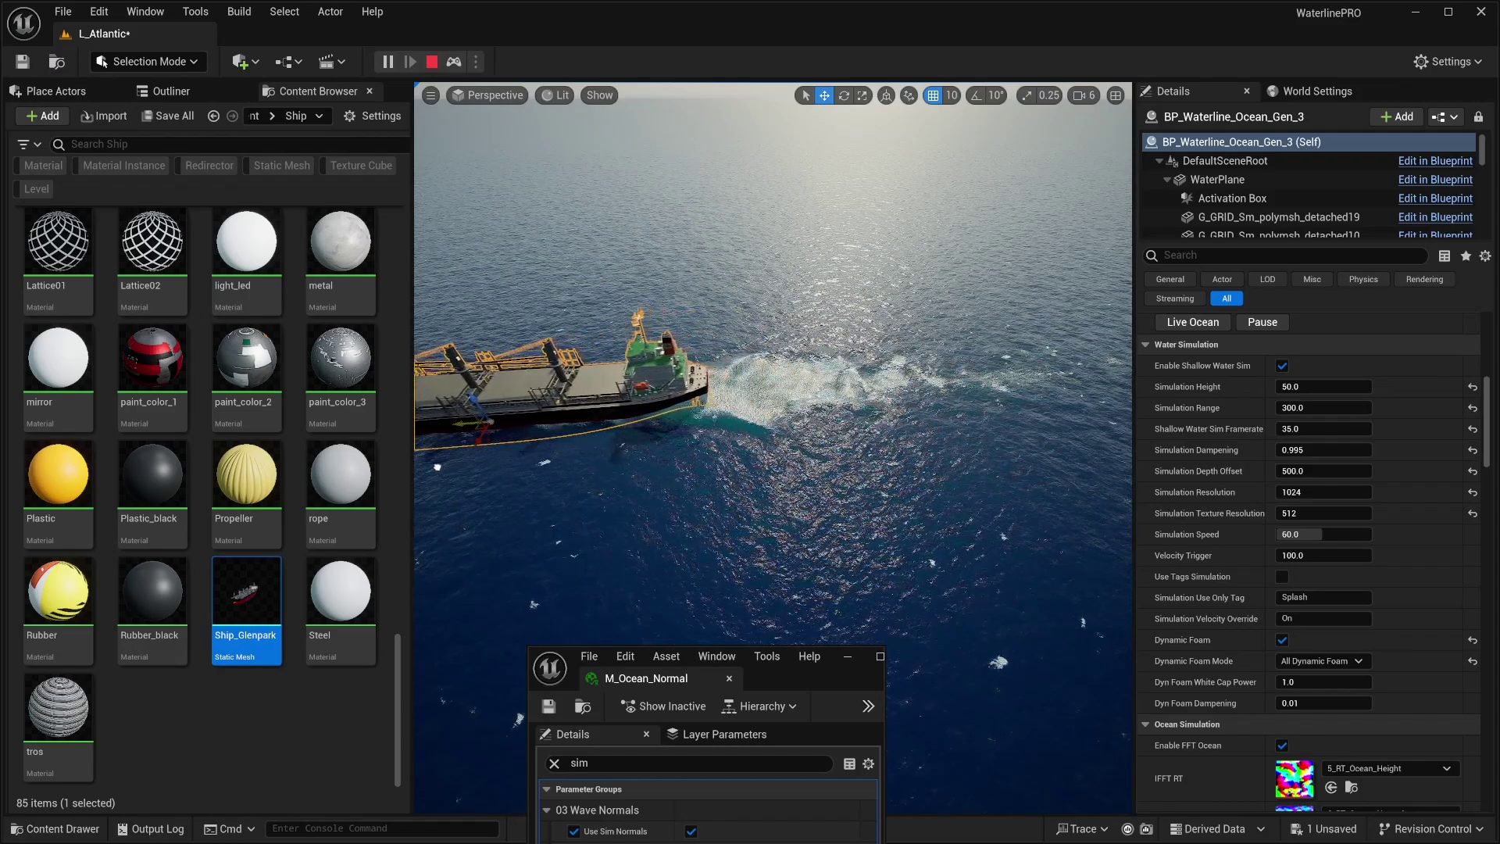
{"action": "key", "text": "f"}
{"action": "right_click_drag", "start_coordinate": [919, 477], "coordinate": [890, 471]}
{"action": "scroll", "coordinate": [899, 472], "scroll_direction": "up", "scroll_amount": 4}
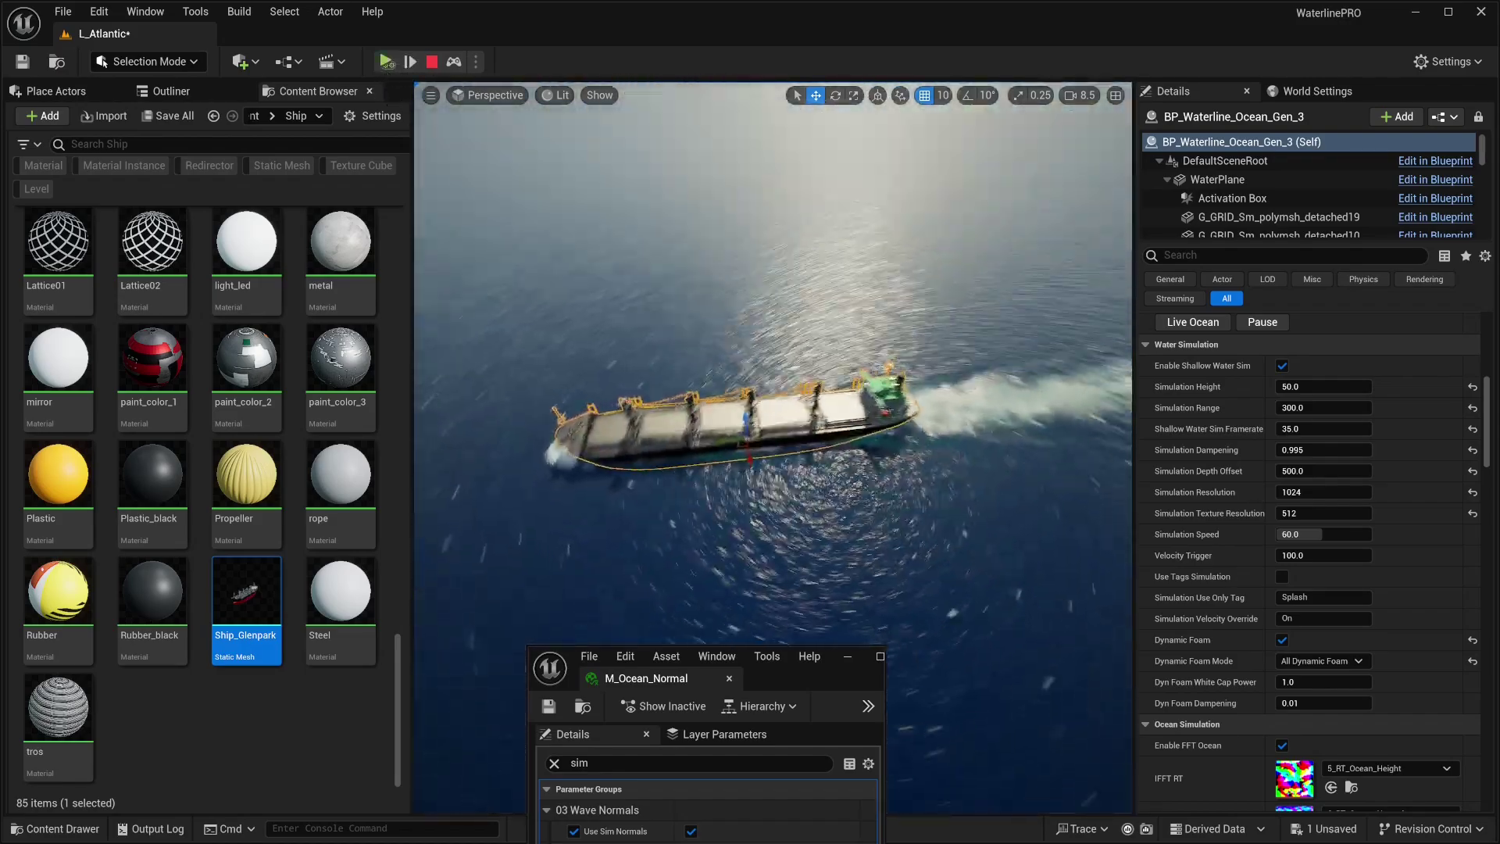
Step: Bring up the M_Ocean_Normal editor beside the viewport, filter its parameters for "Dyna" and widen the name column
{"action": "left_click_drag", "start_coordinate": [827, 672], "coordinate": [850, 656]}
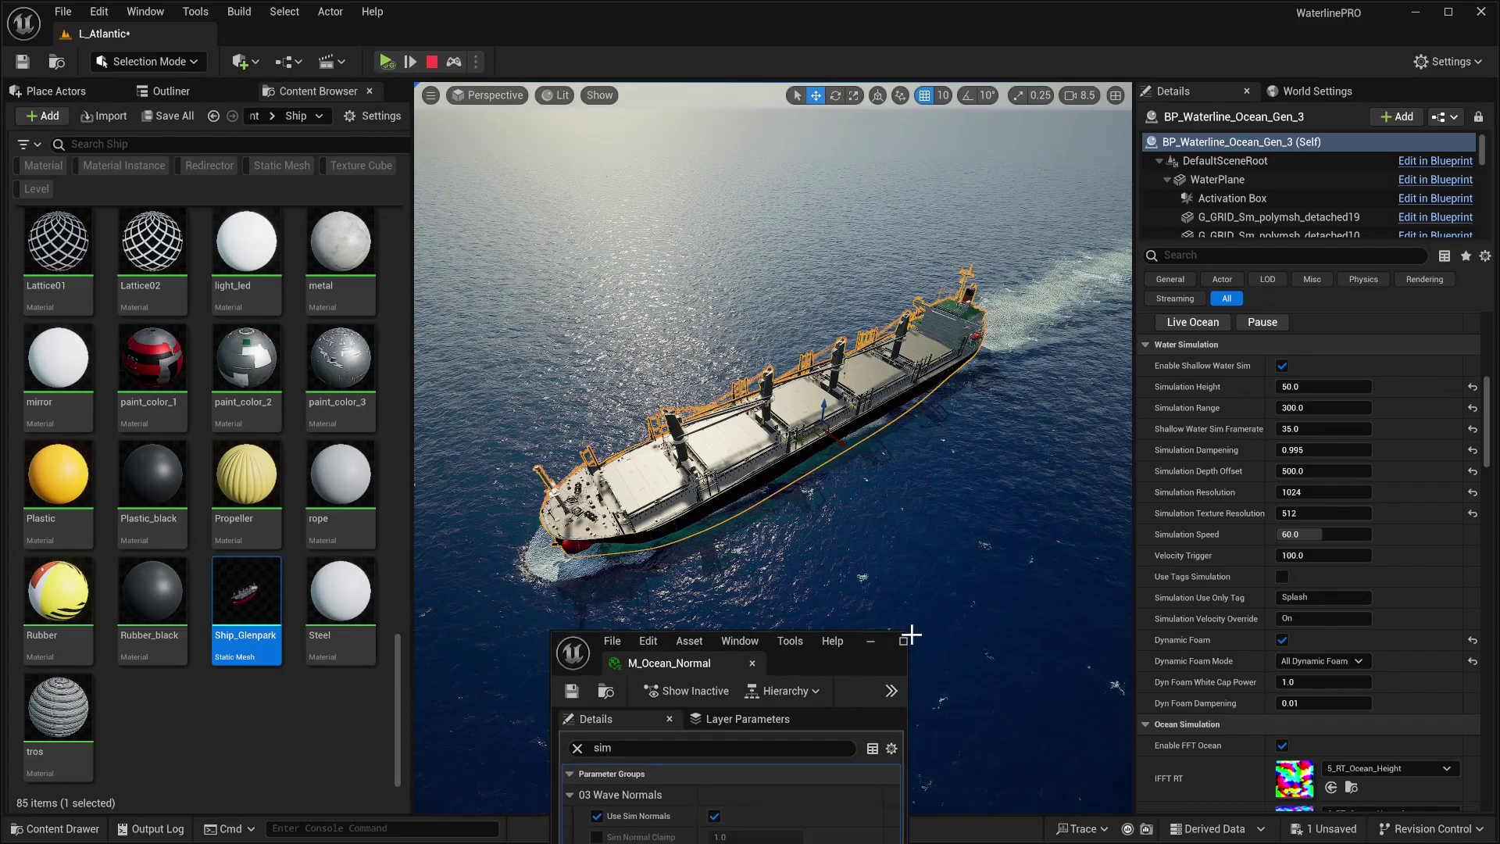
{"action": "left_click", "coordinate": [874, 639]}
{"action": "scroll", "coordinate": [1351, 508], "scroll_direction": "up", "scroll_amount": 10}
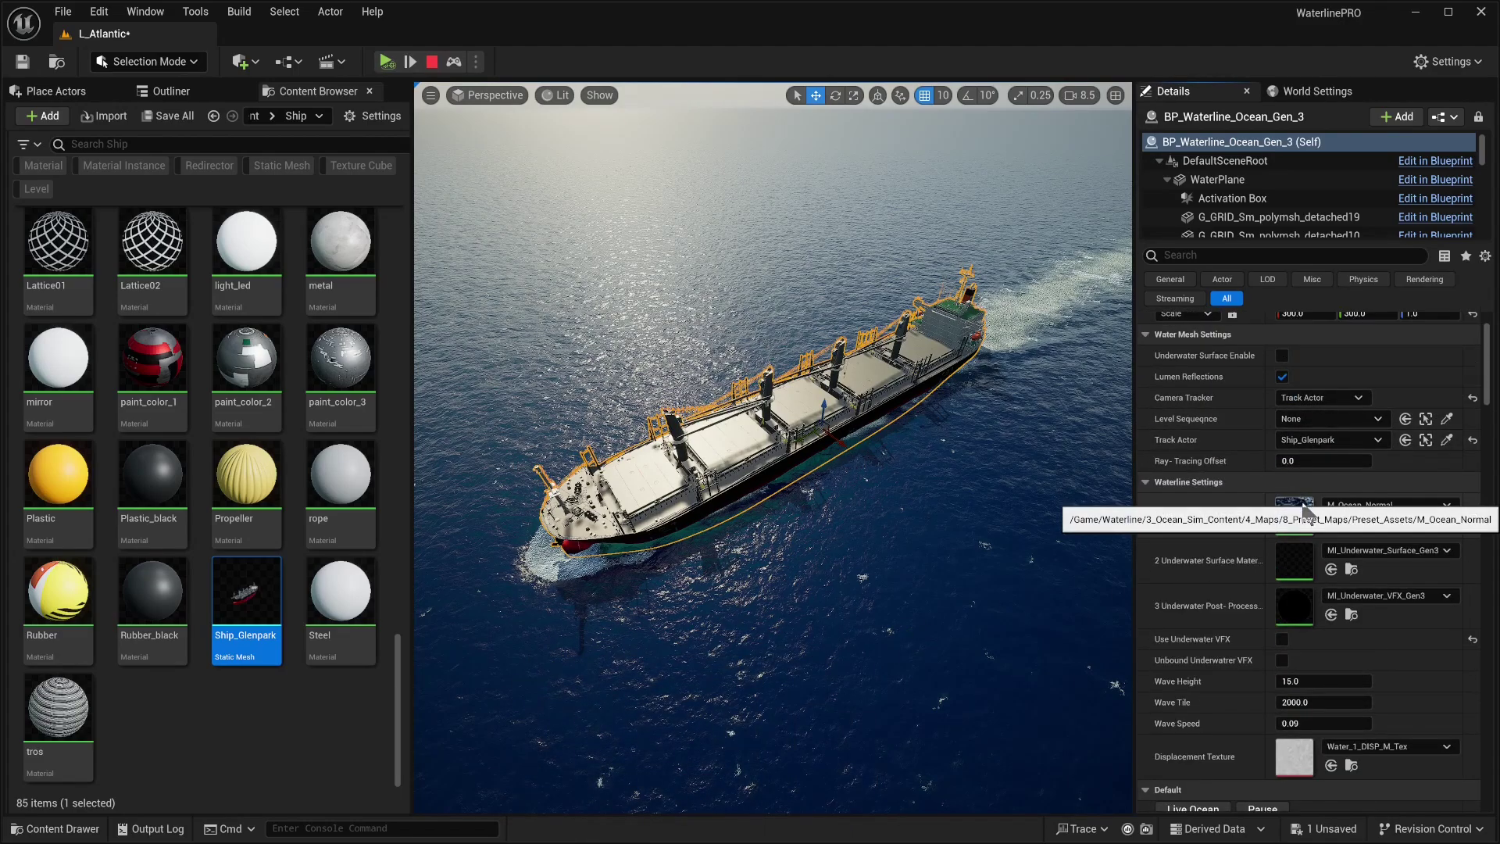
{"action": "left_click_drag", "start_coordinate": [847, 647], "coordinate": [1238, 276]}
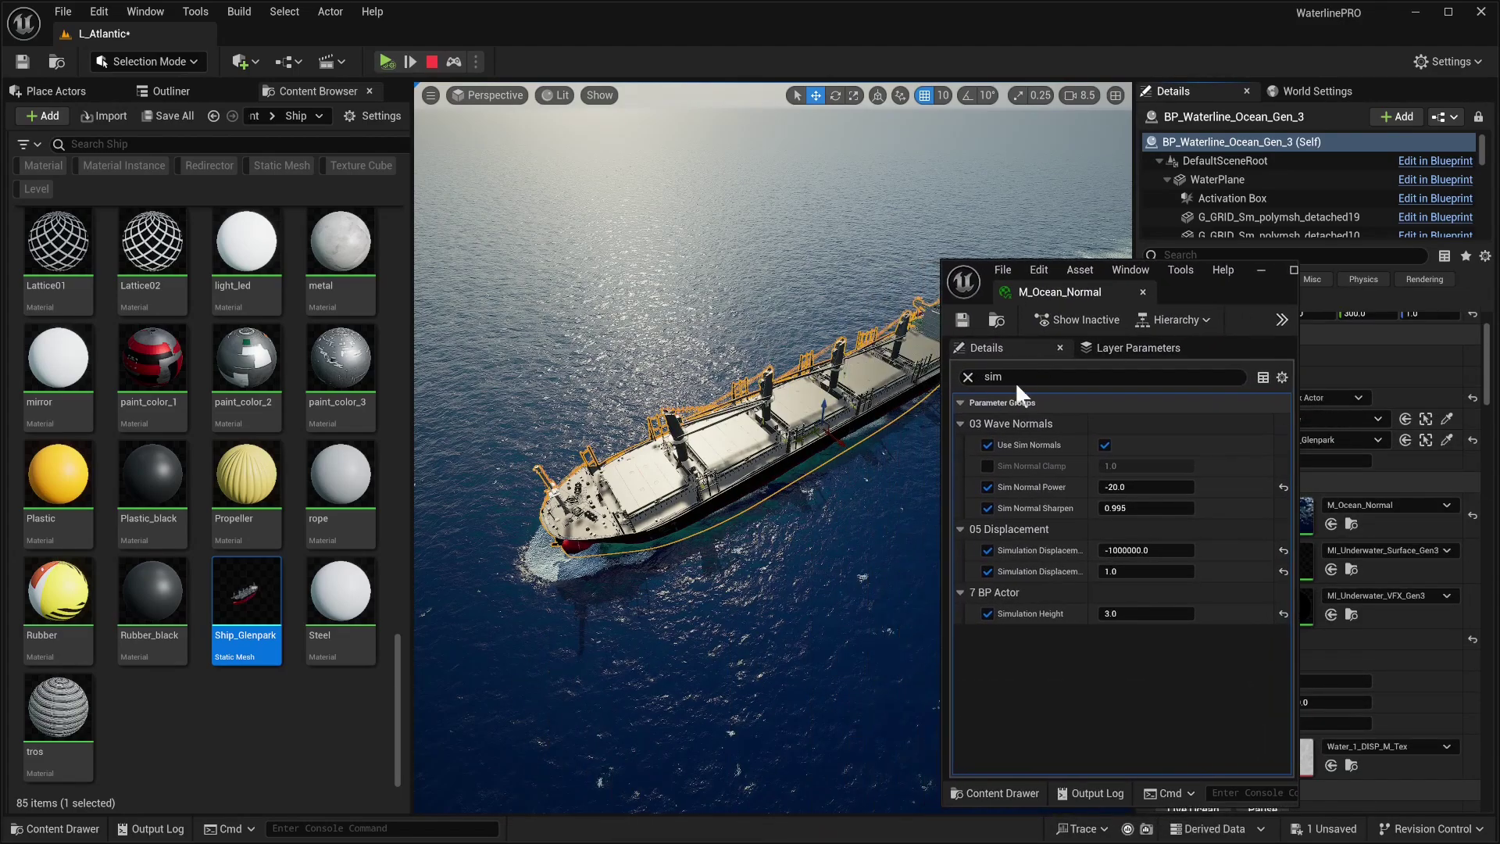
{"action": "type", "text": "yna"}
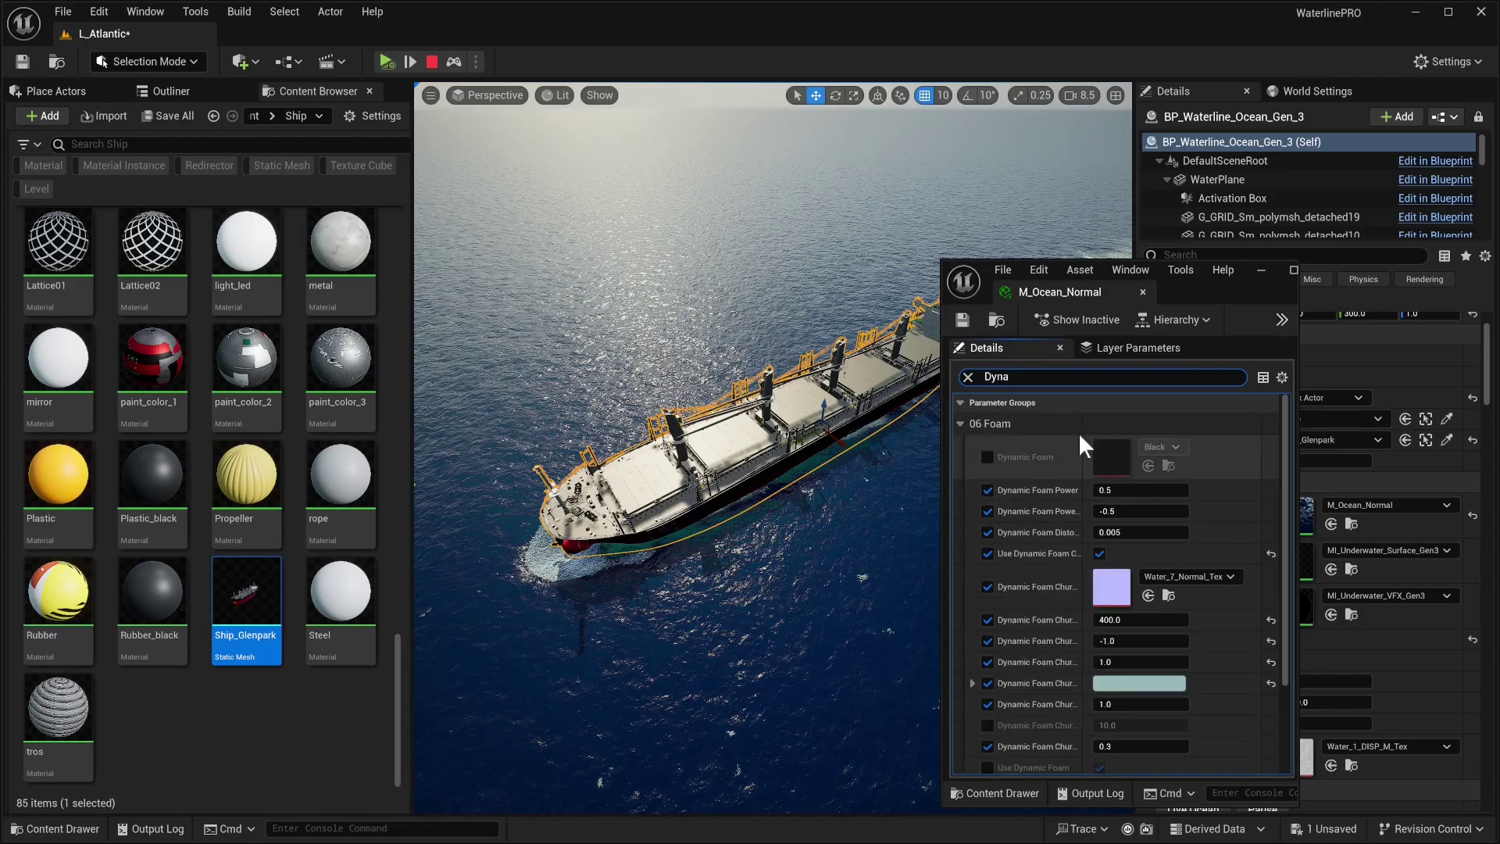
{"action": "left_click_drag", "start_coordinate": [1082, 433], "coordinate": [1121, 435]}
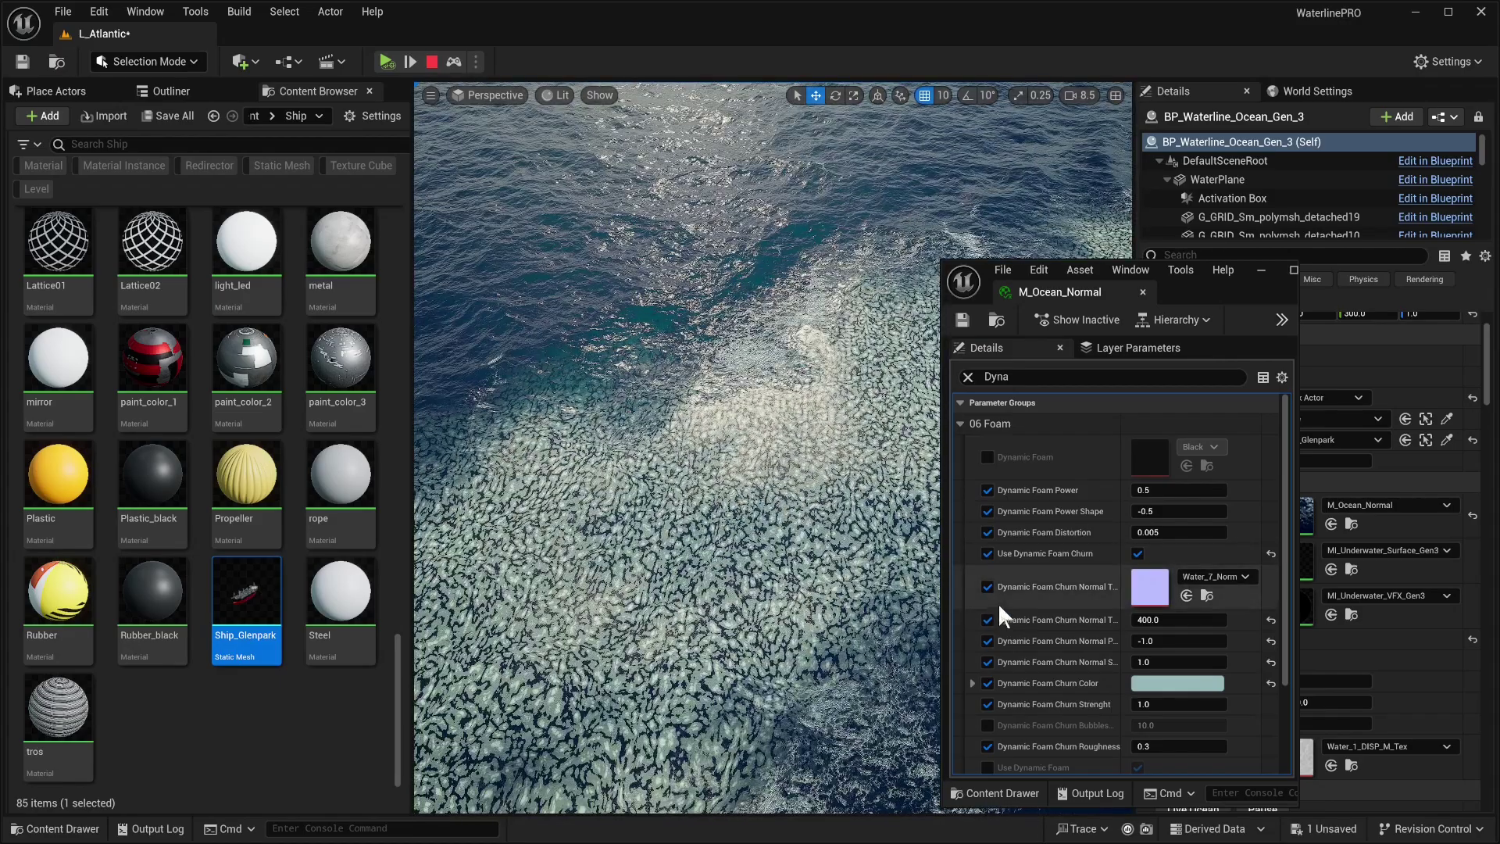
Step: Turn off Use Dynamic Foam Churn in M_Ocean_Normal and inspect the foam behind the ship
{"action": "left_click", "coordinate": [1138, 553]}
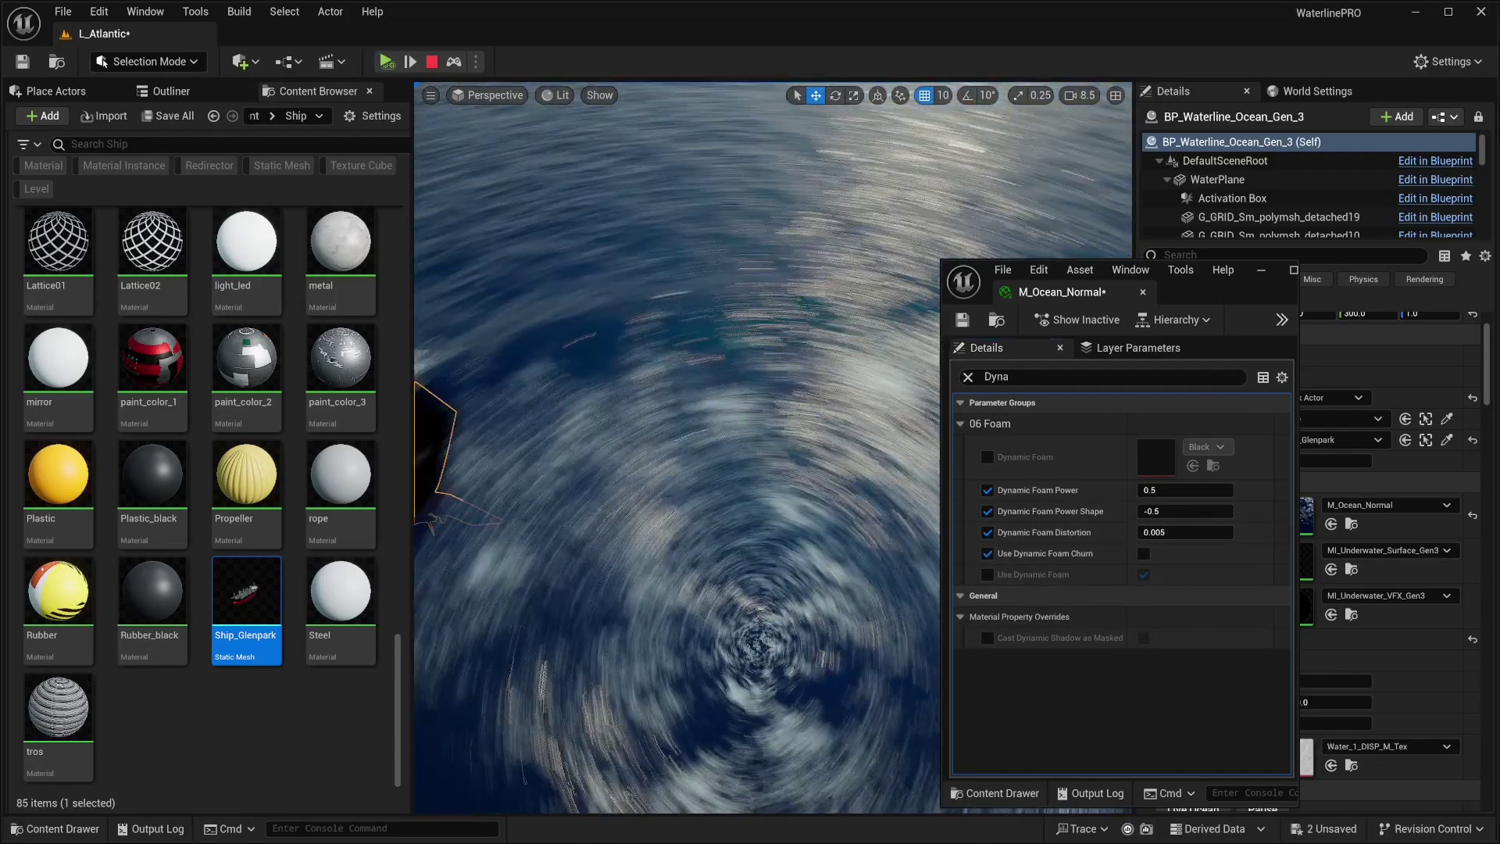
{"action": "right_click_drag", "start_coordinate": [801, 522], "coordinate": [804, 528]}
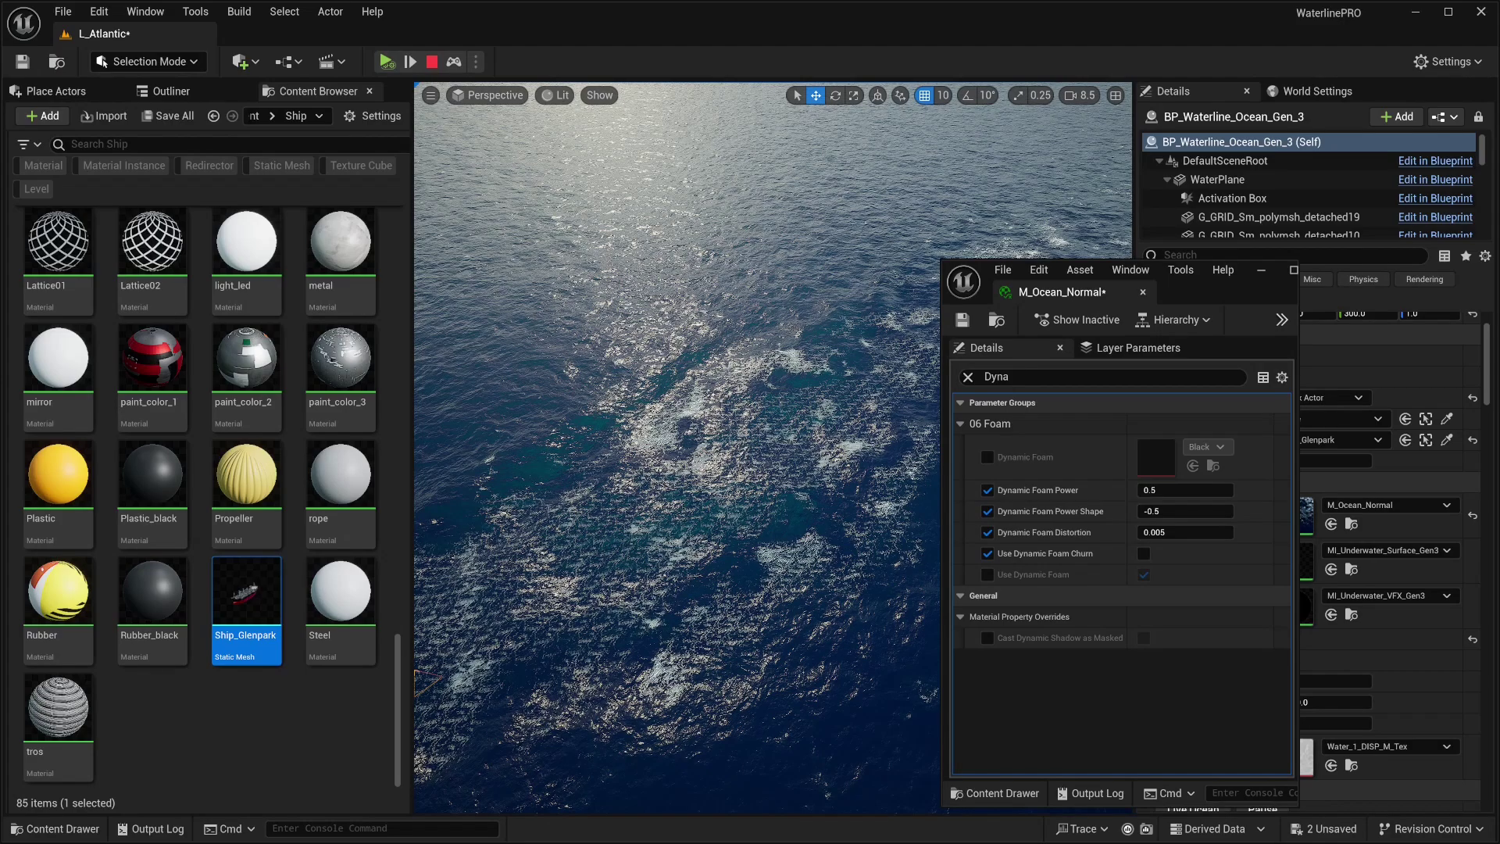
{"action": "right_click_drag", "start_coordinate": [884, 500], "coordinate": [883, 500]}
Step: Set the material's Dynamic Foam Power to 0.7 and Dynamic Foam Power Shape to -0.4
{"action": "left_click_drag", "start_coordinate": [1180, 493], "coordinate": [1310, 490]}
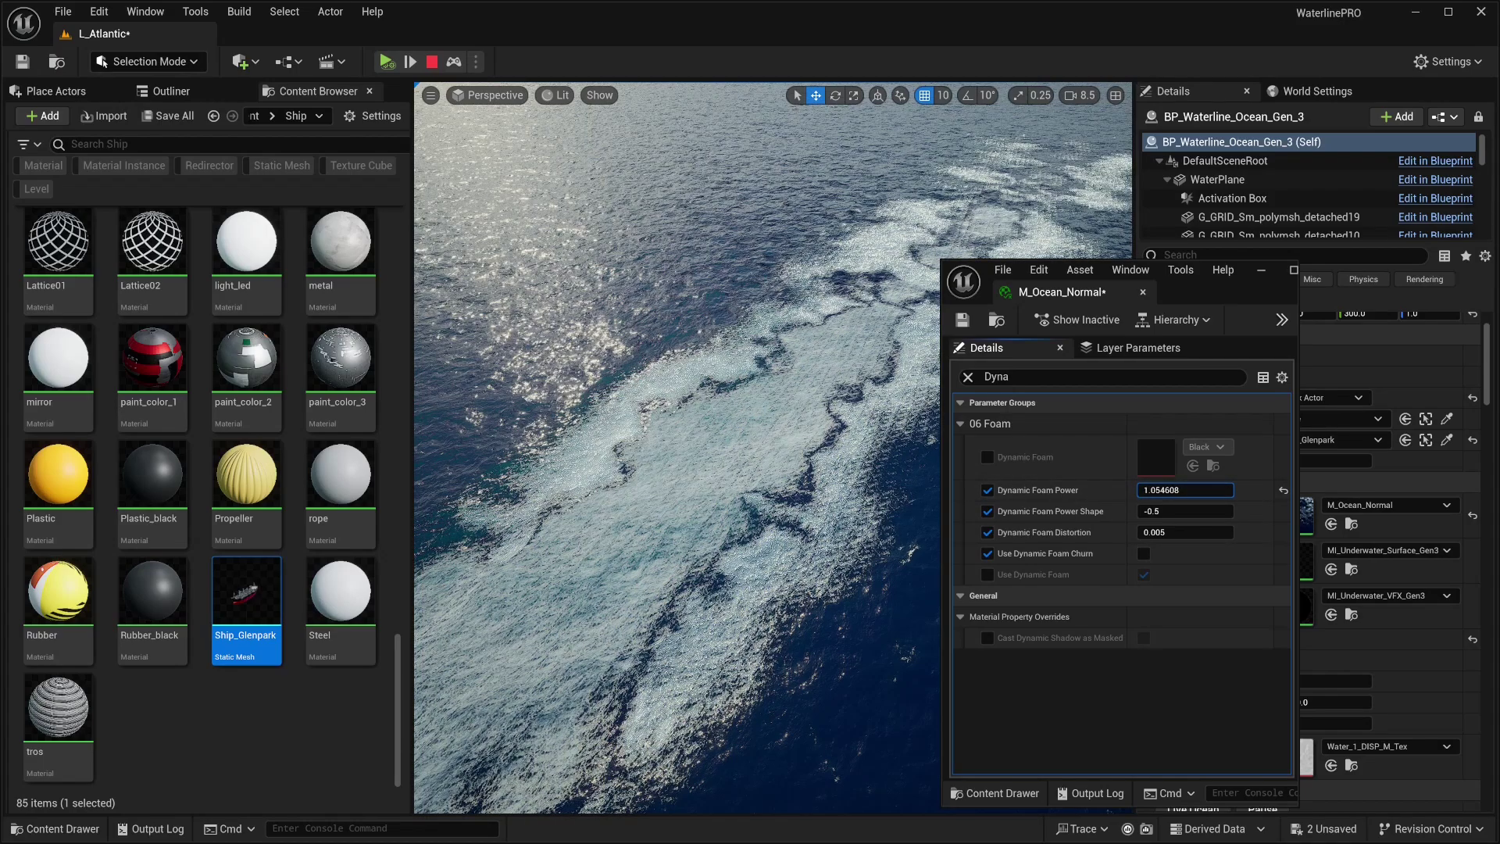
{"action": "mouse_move", "coordinate": [1164, 512]}
{"action": "left_mouse_down"}
{"action": "mouse_move", "coordinate": [1220, 513]}
{"action": "mouse_move", "coordinate": [1192, 510]}
{"action": "left_mouse_up"}
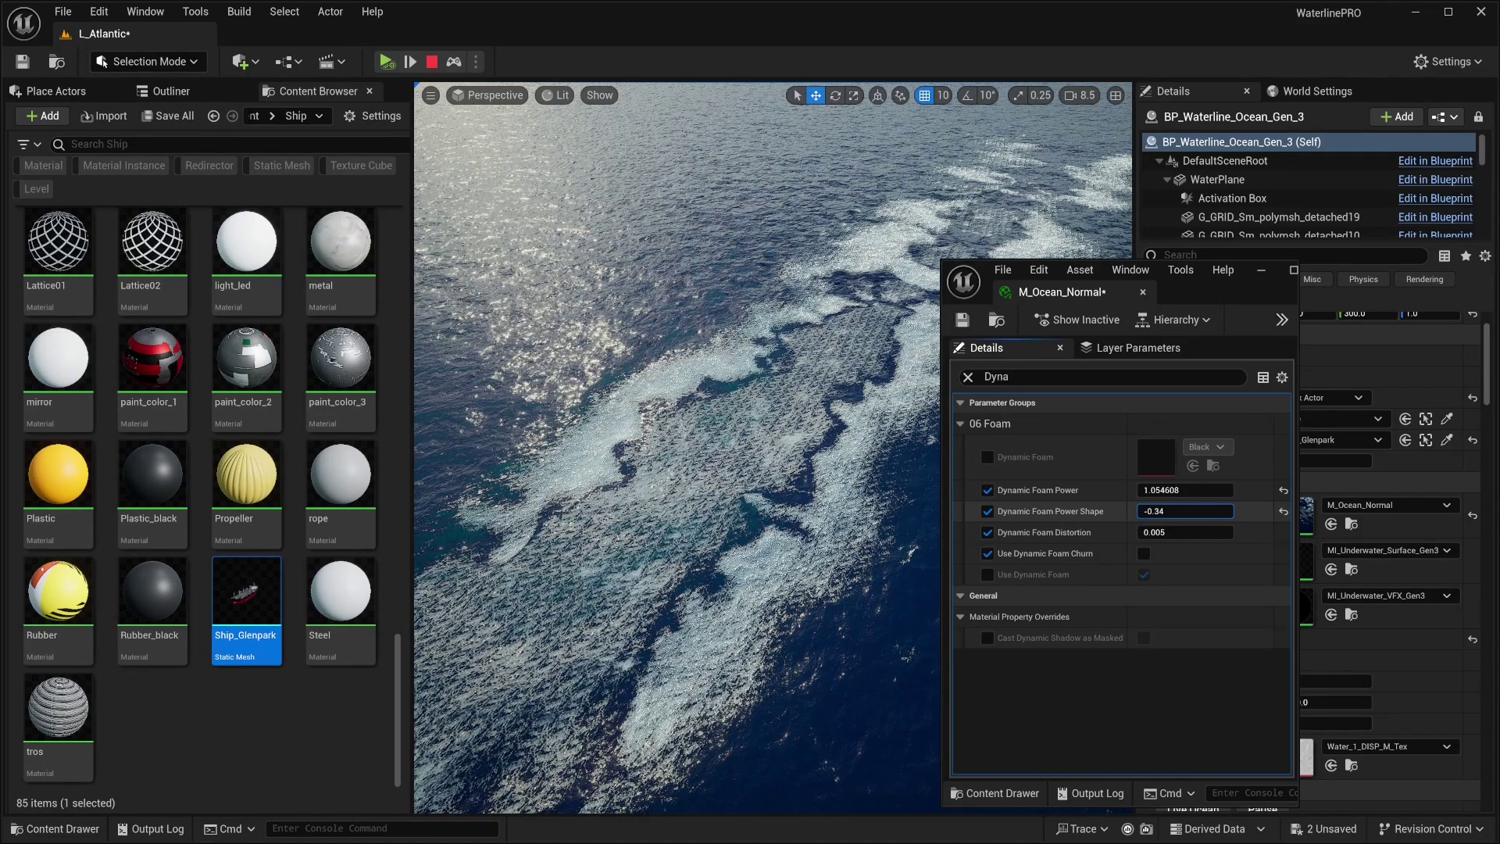
{"action": "left_click", "coordinate": [1168, 490]}
{"action": "type", "text": "0..7"}
{"action": "left_click", "coordinate": [1187, 513]}
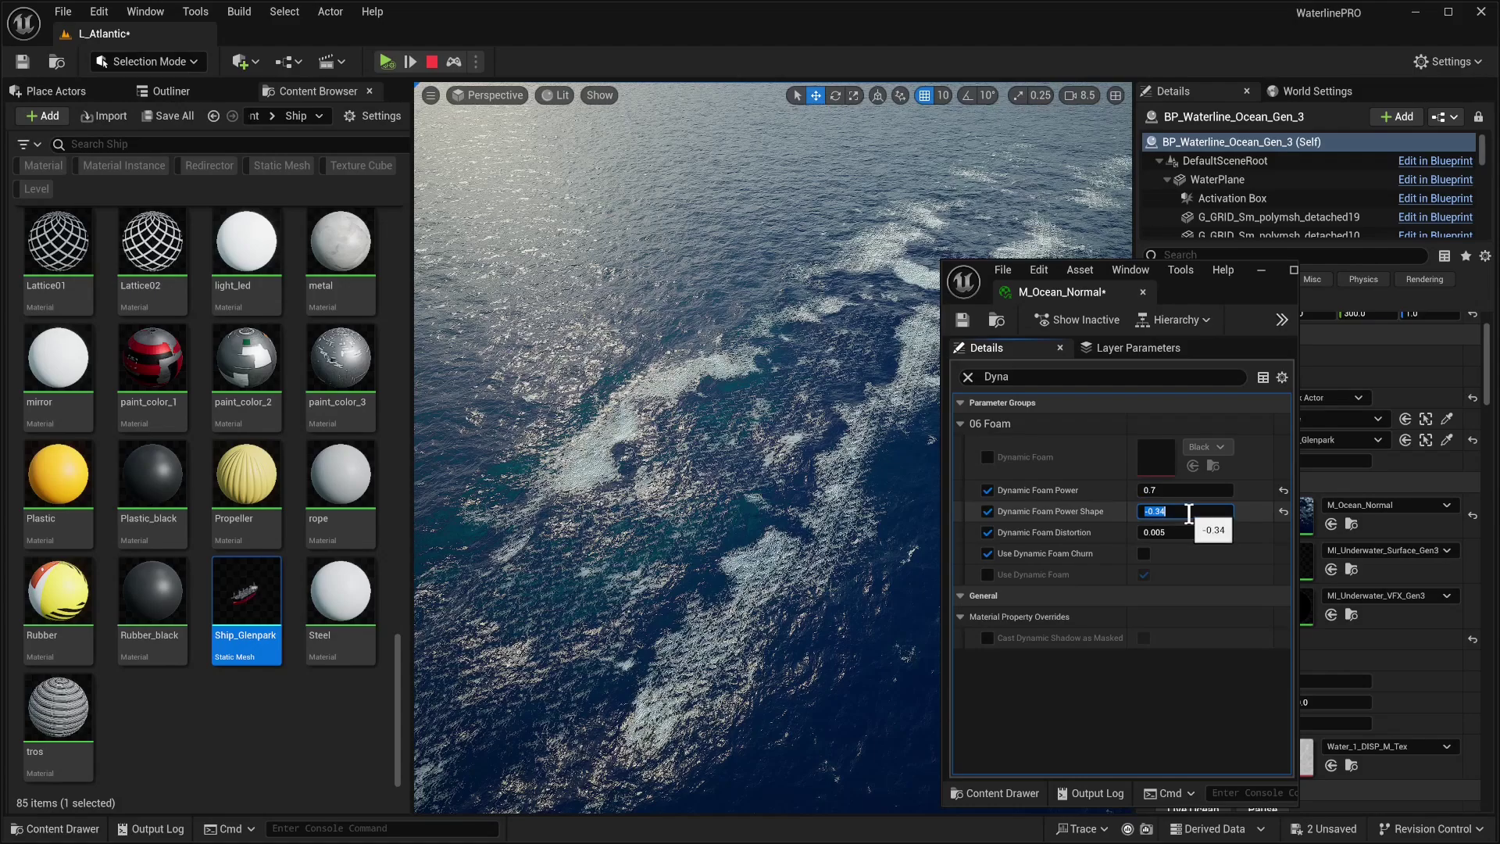
{"action": "type", "text": "-0.4"}
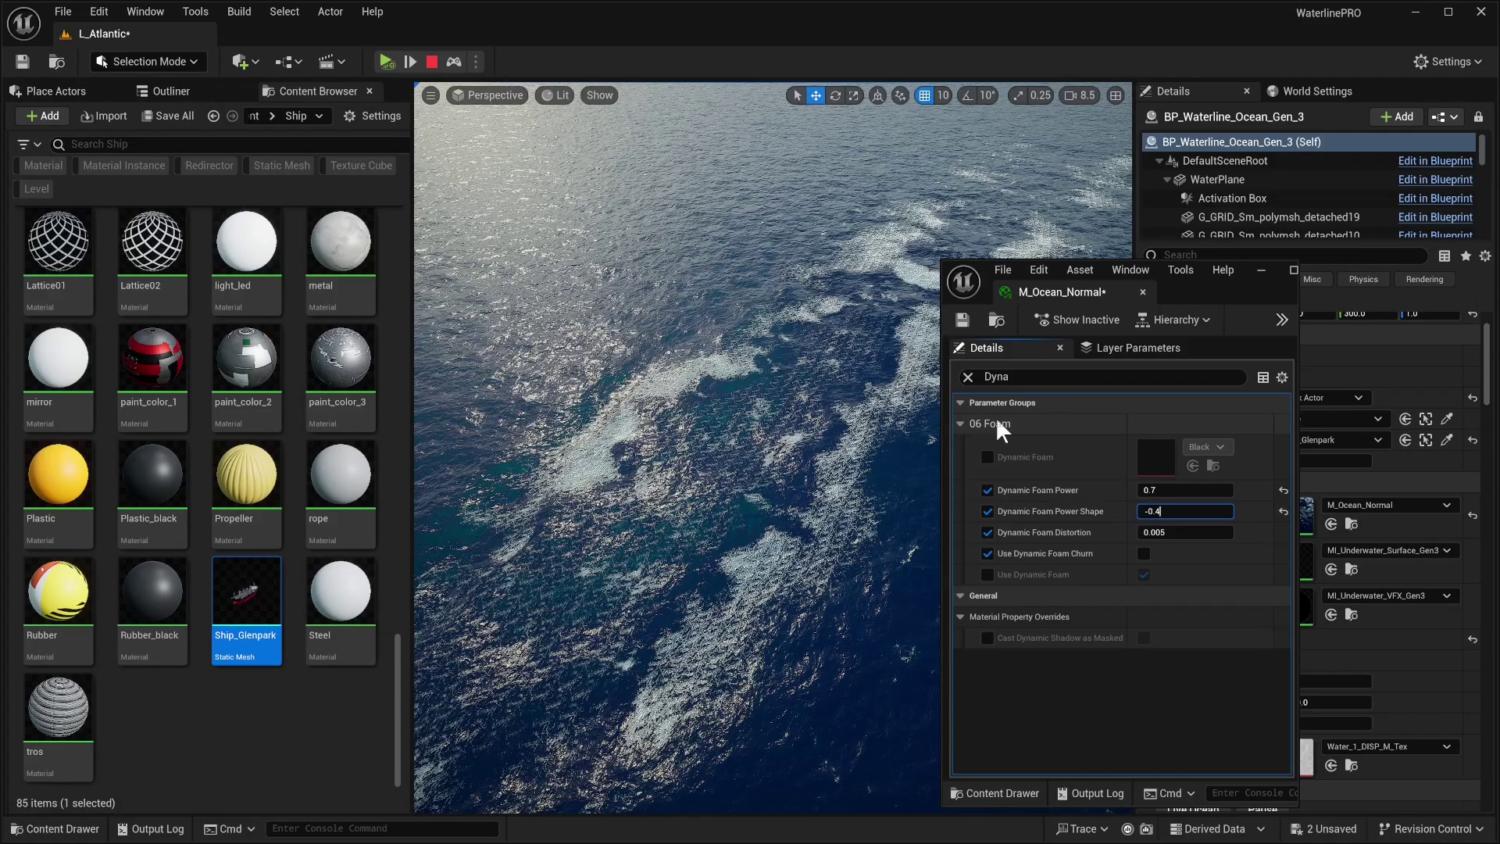
{"action": "key", "text": "Return"}
Step: Set the Dynamic Foam Distortion of M_Ocean_Normal to 0.017 and check the foam behind the ship
{"action": "right_click_drag", "start_coordinate": [772, 448], "coordinate": [742, 375]}
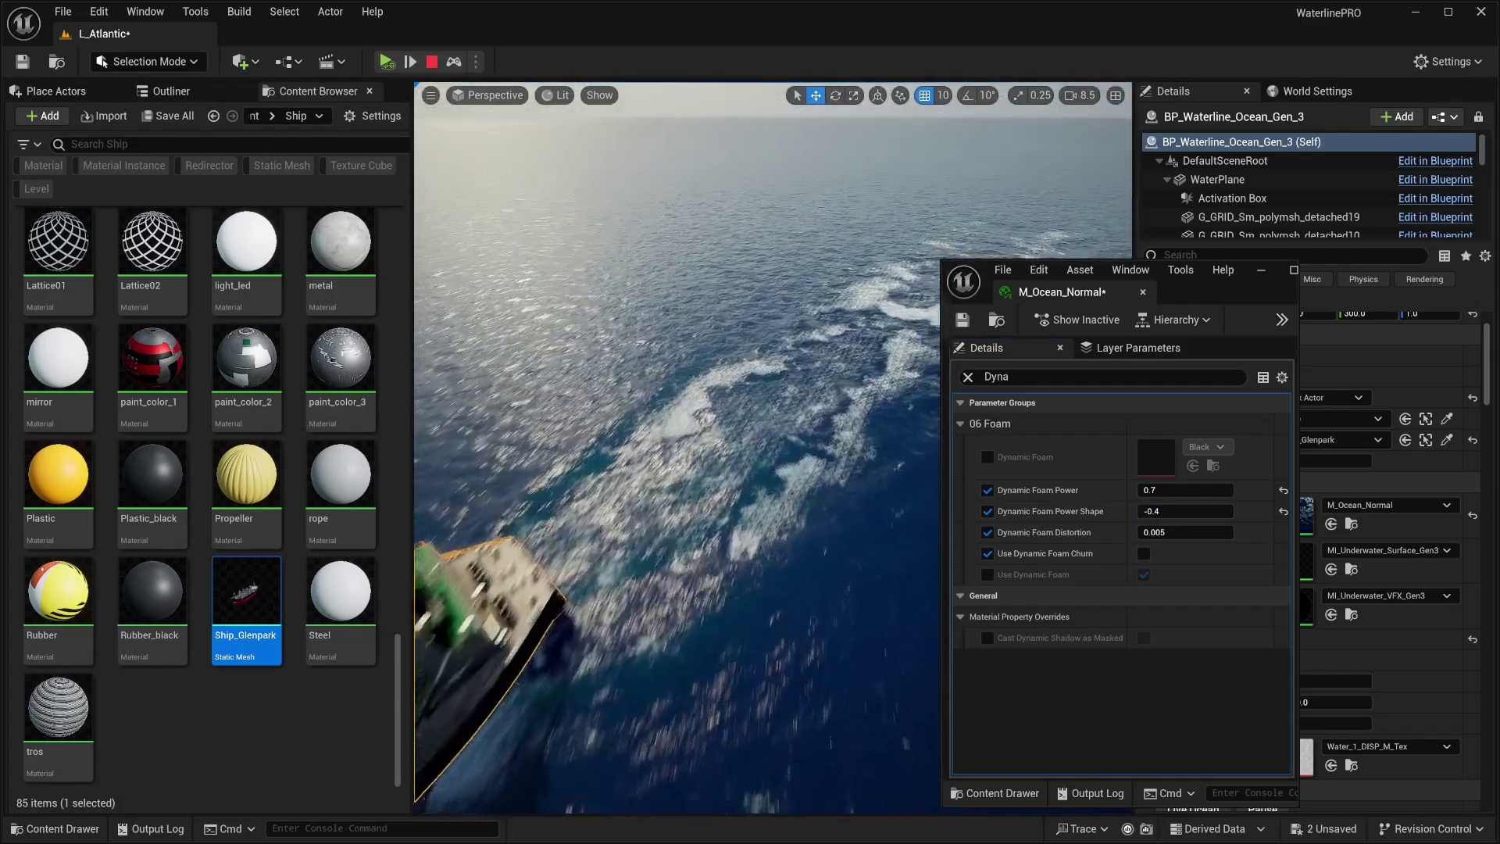
{"action": "mouse_move", "coordinate": [1187, 534]}
{"action": "left_mouse_down"}
{"action": "mouse_move", "coordinate": [1162, 533]}
{"action": "mouse_move", "coordinate": [1190, 533]}
{"action": "left_mouse_up"}
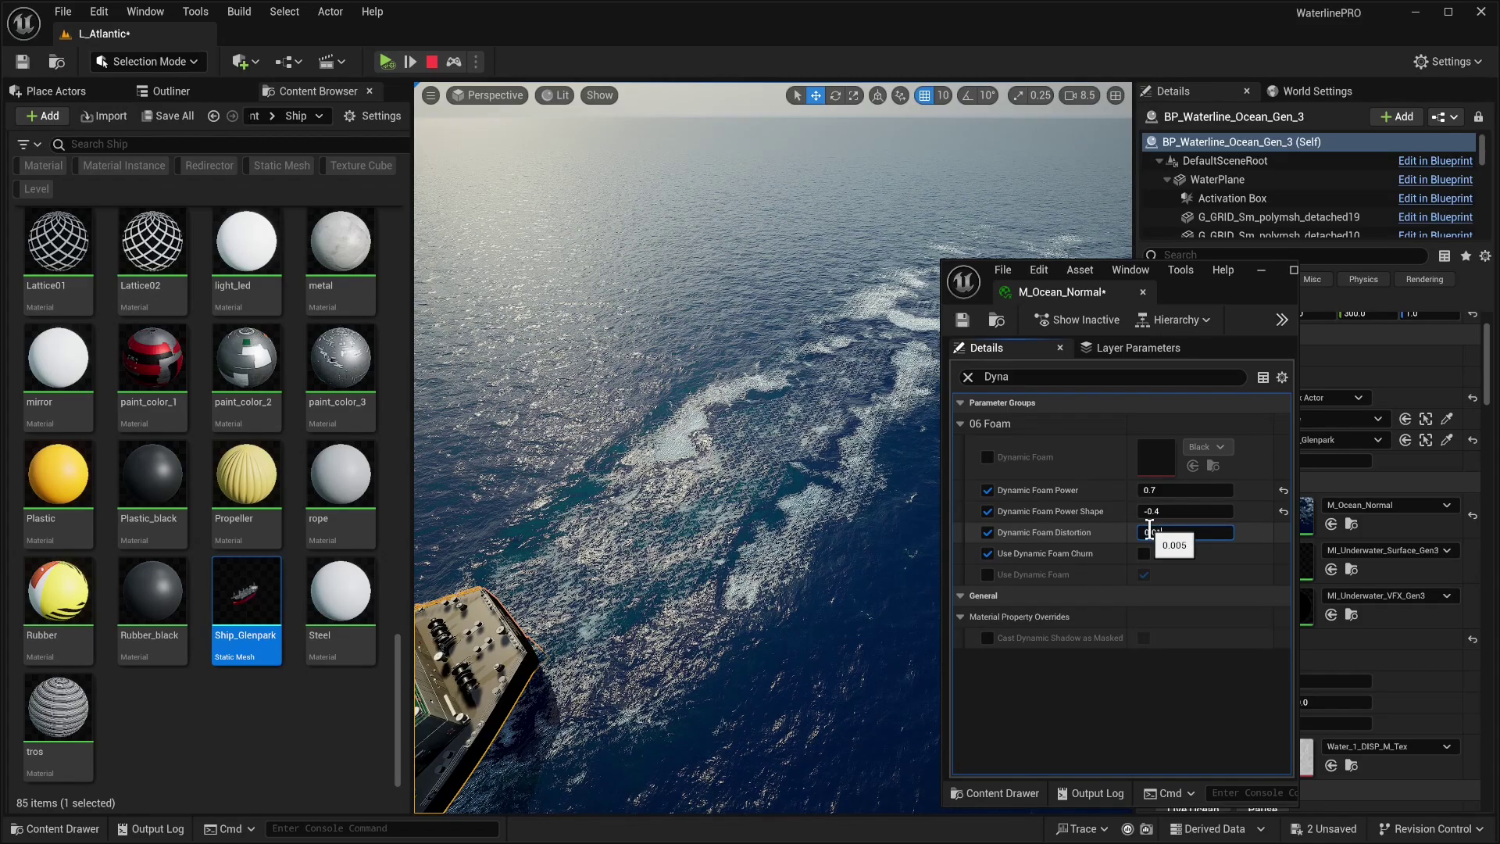
{"action": "key", "text": "Return"}
{"action": "mouse_move", "coordinate": [811, 465]}
{"action": "right_mouse_down"}
{"action": "mouse_move", "coordinate": [883, 465]}
{"action": "mouse_move", "coordinate": [810, 539]}
{"action": "mouse_move", "coordinate": [810, 469]}
{"action": "mouse_move", "coordinate": [821, 475]}
{"action": "right_mouse_up"}
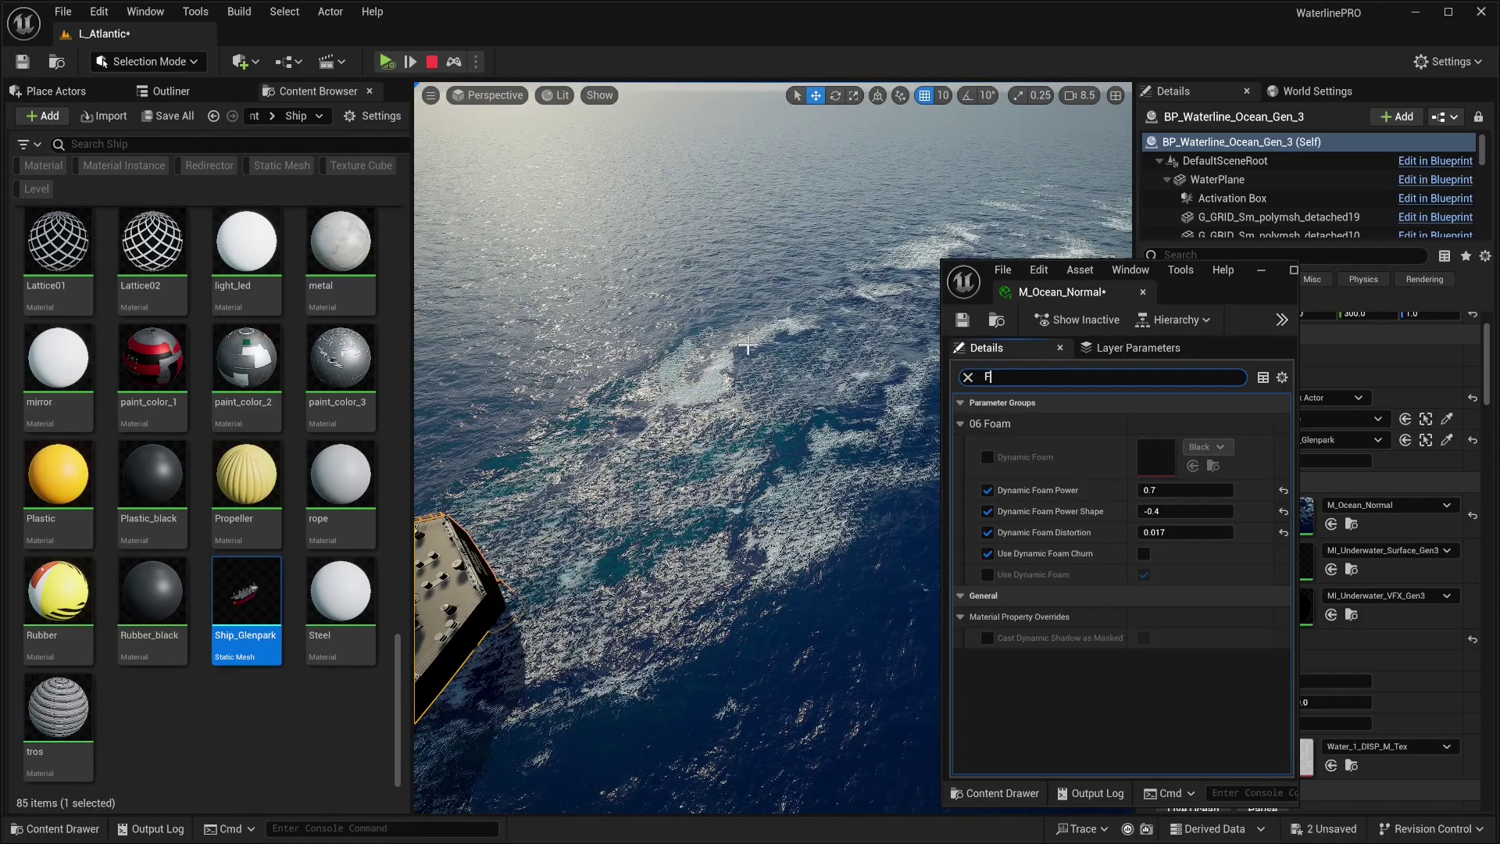
Step: Filter the material parameters for "Foam" and set Foam Tile to 18500
{"action": "right_click_drag", "start_coordinate": [842, 520], "coordinate": [820, 553]}
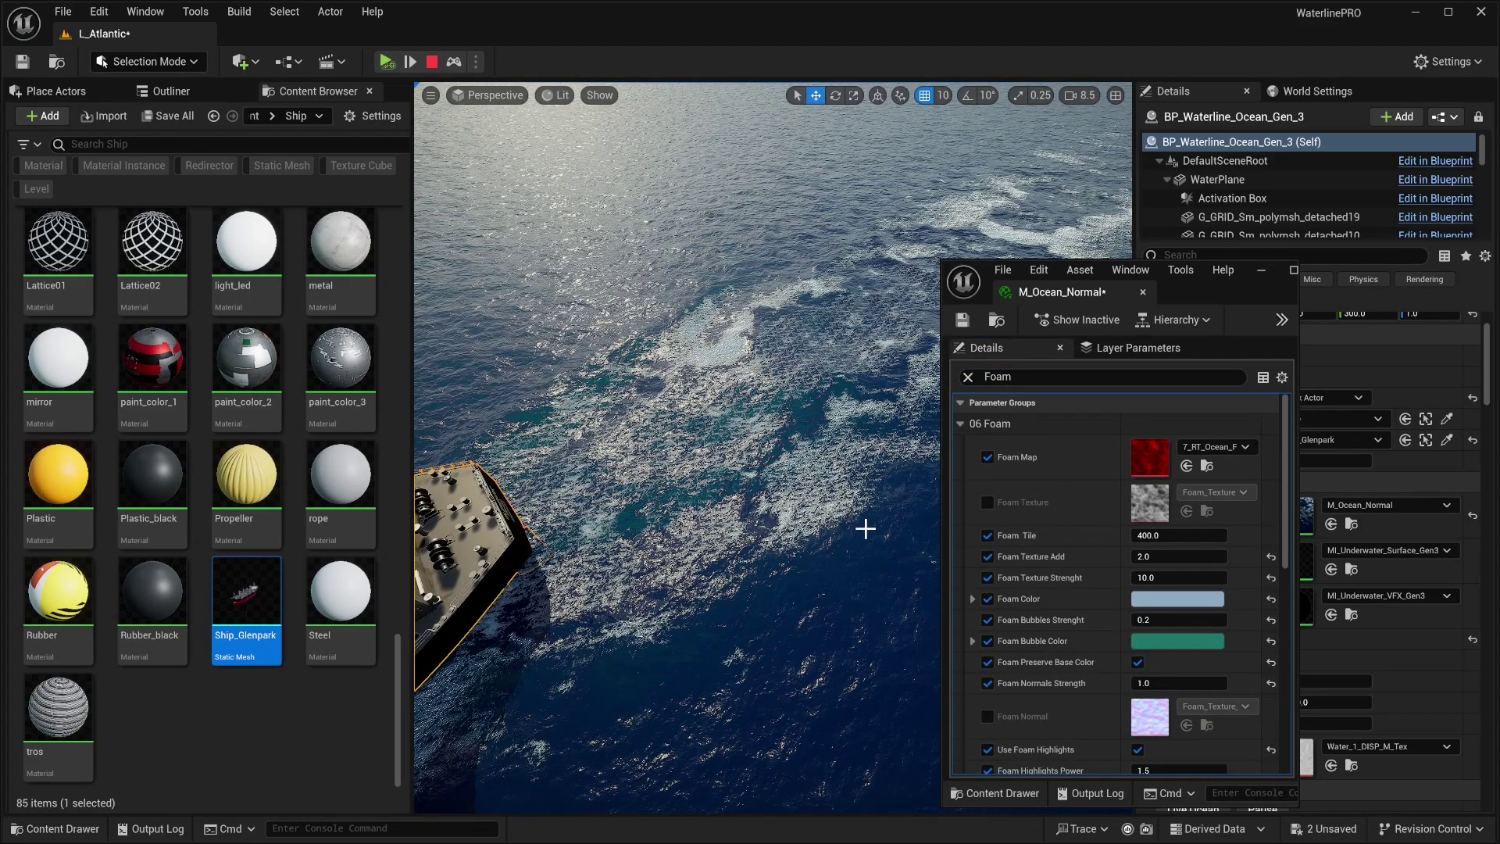
{"action": "left_click", "coordinate": [1179, 536]}
{"action": "type", "text": "48"}
{"action": "key", "text": "BackSpace"}
{"action": "key", "text": "BackSpace"}
{"action": "type", "text": "18500"}
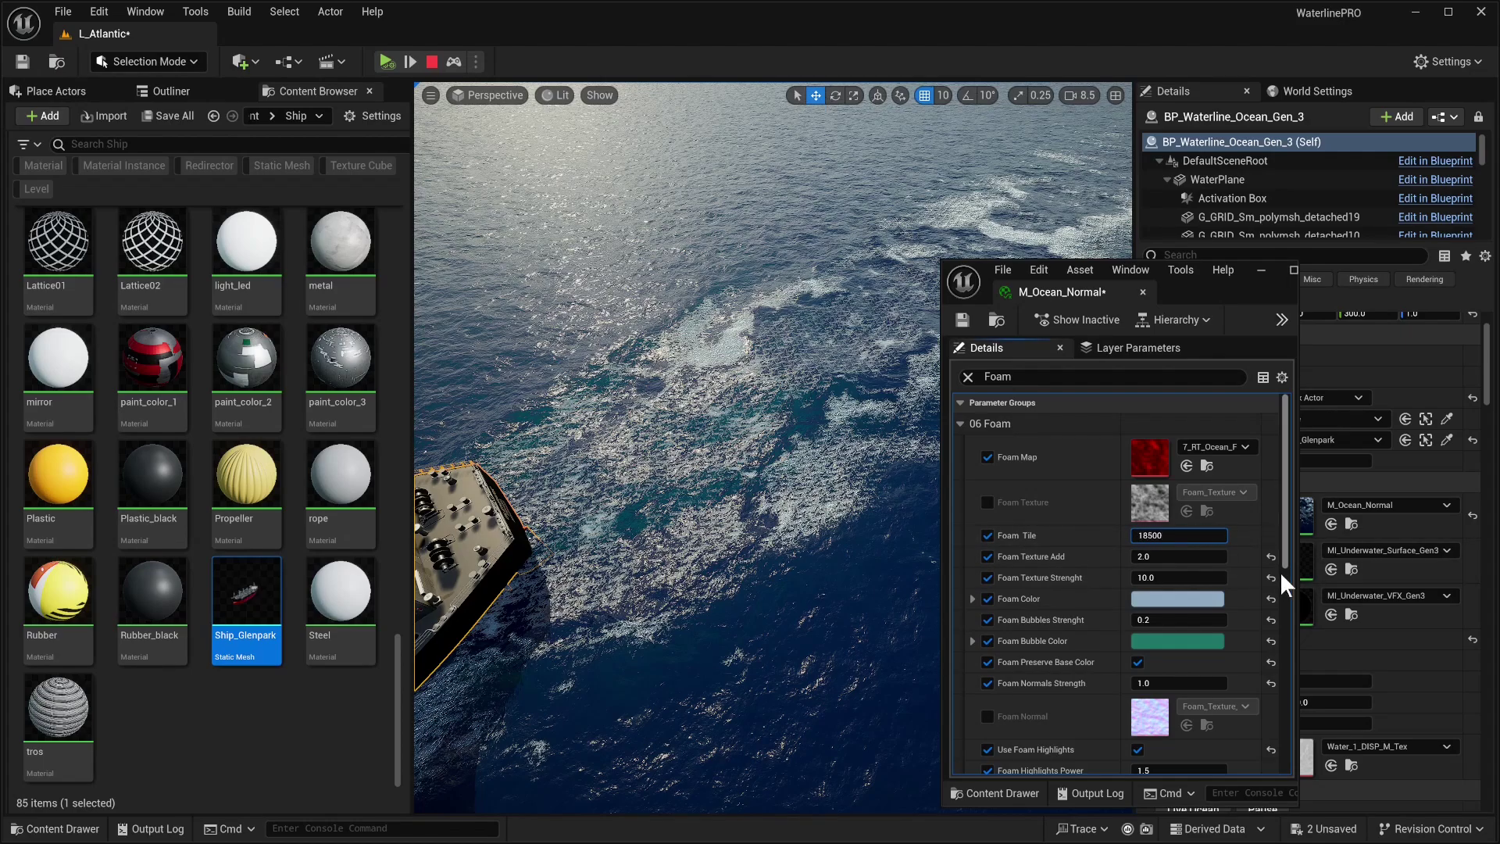
{"action": "key", "text": "Return"}
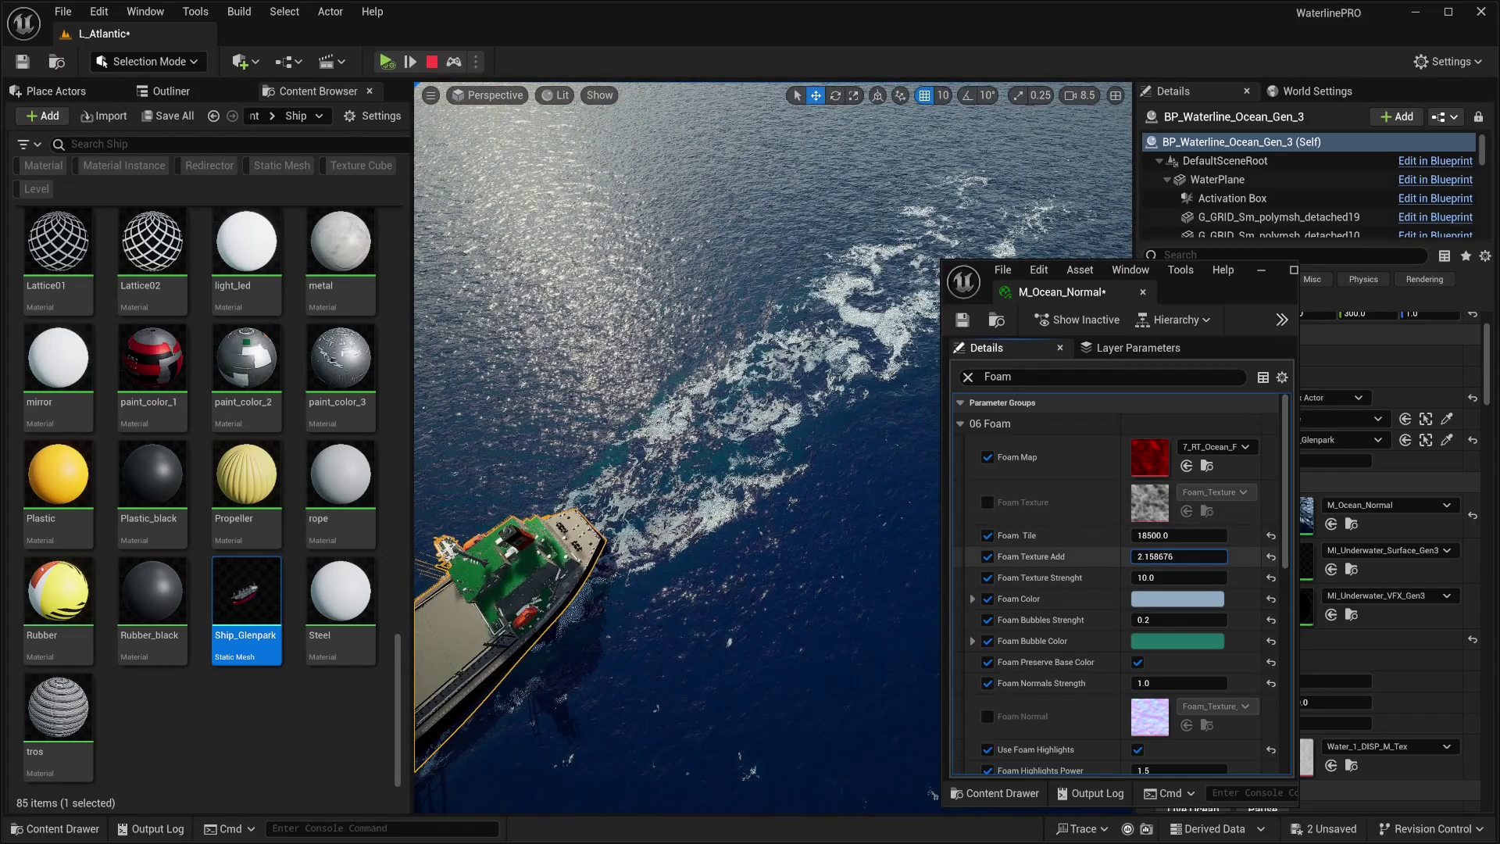
Step: Try a higher Foam Texture Add, set it back to 2, and set Foam Texture Strenght to 9.5
{"action": "left_click_drag", "start_coordinate": [1165, 557], "coordinate": [1195, 557]}
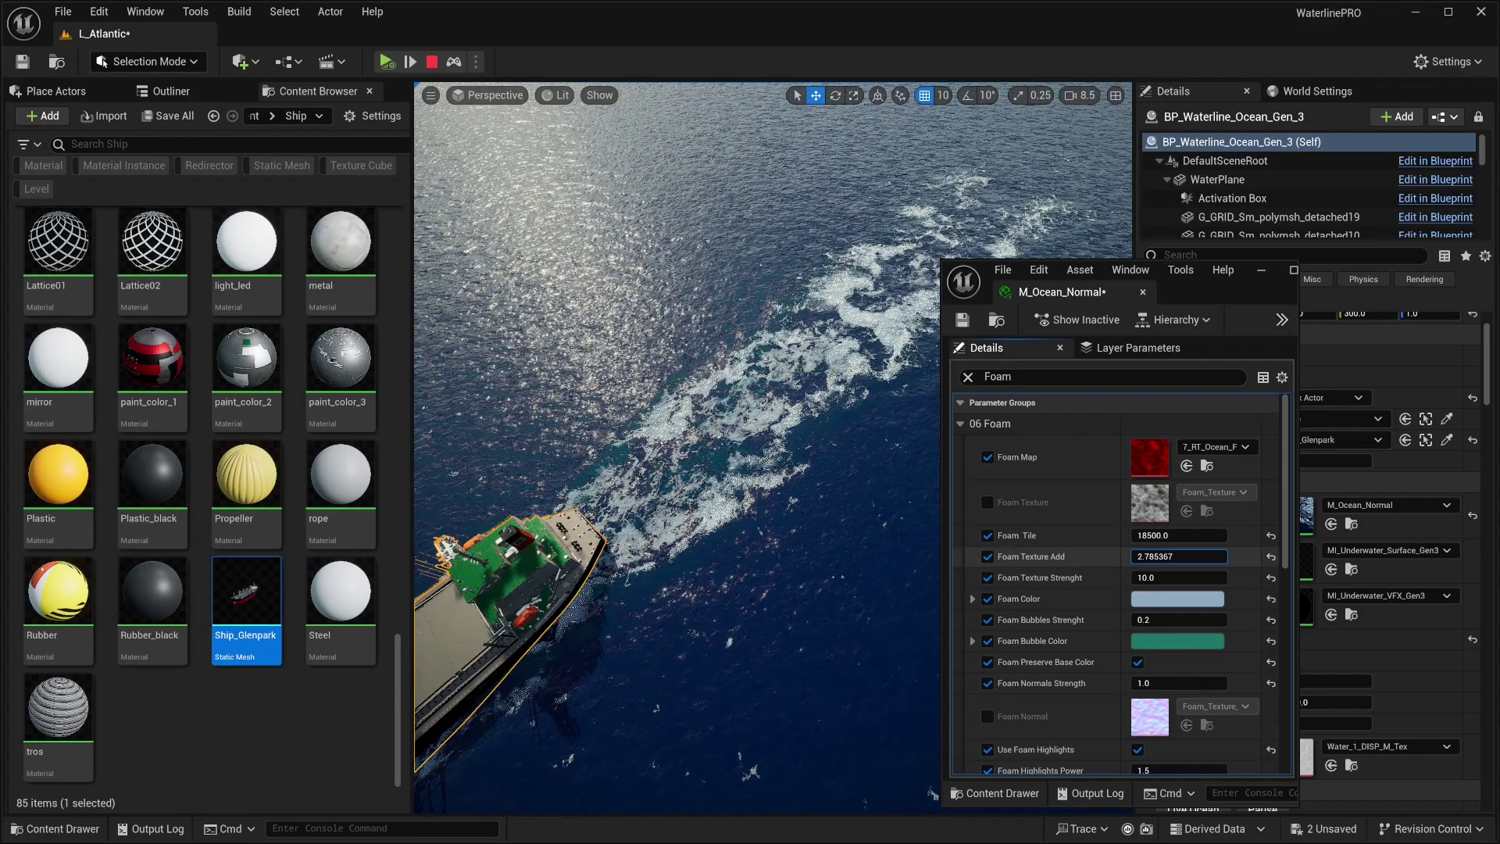
{"action": "left_click", "coordinate": [1164, 557]}
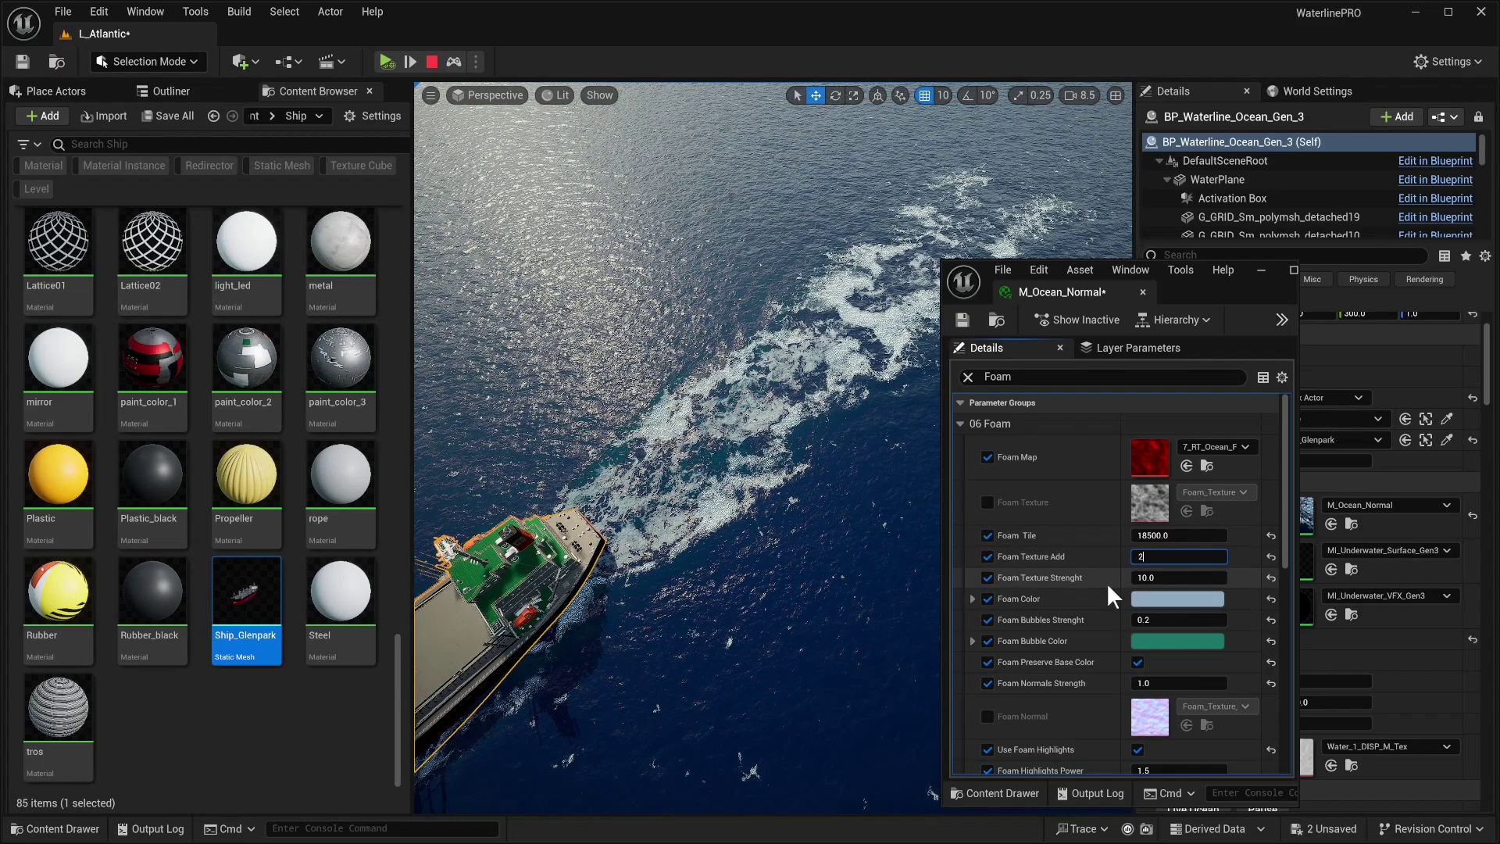
{"action": "type", "text": "2"}
{"action": "key", "text": "Return"}
{"action": "mouse_move", "coordinate": [1172, 577]}
{"action": "left_mouse_down"}
{"action": "mouse_move", "coordinate": [1153, 577]}
{"action": "mouse_move", "coordinate": [1176, 578]}
{"action": "left_mouse_up"}
{"action": "left_click", "coordinate": [1167, 577]}
{"action": "type", "text": "9.5"}
{"action": "key", "text": "Return"}
{"action": "scroll", "coordinate": [798, 515], "scroll_direction": "up", "scroll_amount": 5}
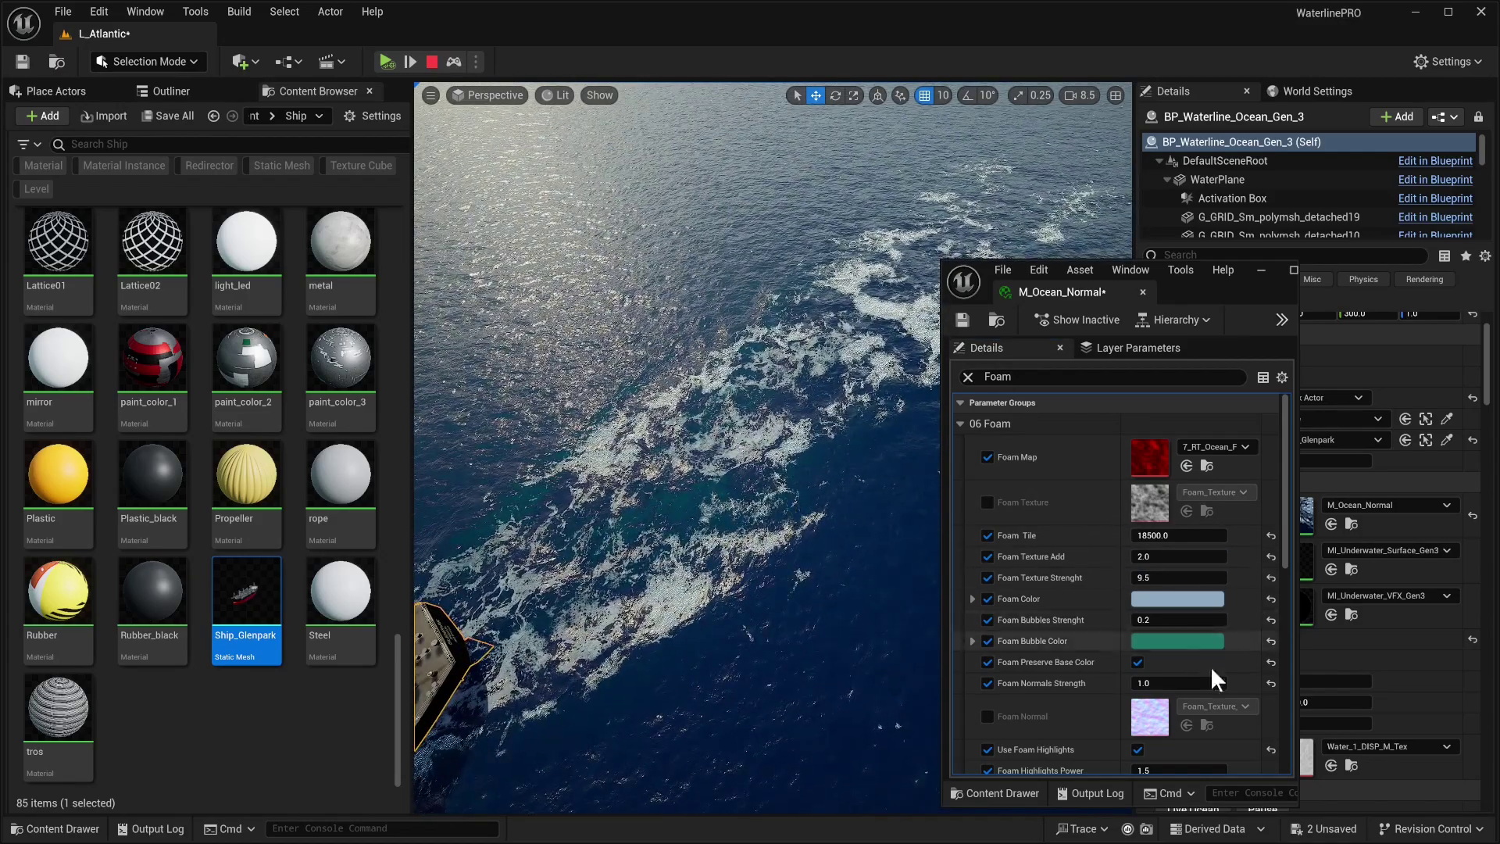
Step: Adjust Foam Bubbles Strenght to about 0.74 while checking the ship's wake from several angles
{"action": "left_click", "coordinate": [1171, 620]}
{"action": "type", "text": "0.86"}
{"action": "left_click_drag", "start_coordinate": [1172, 619], "coordinate": [1192, 620]}
{"action": "right_click_drag", "start_coordinate": [753, 602], "coordinate": [719, 586]}
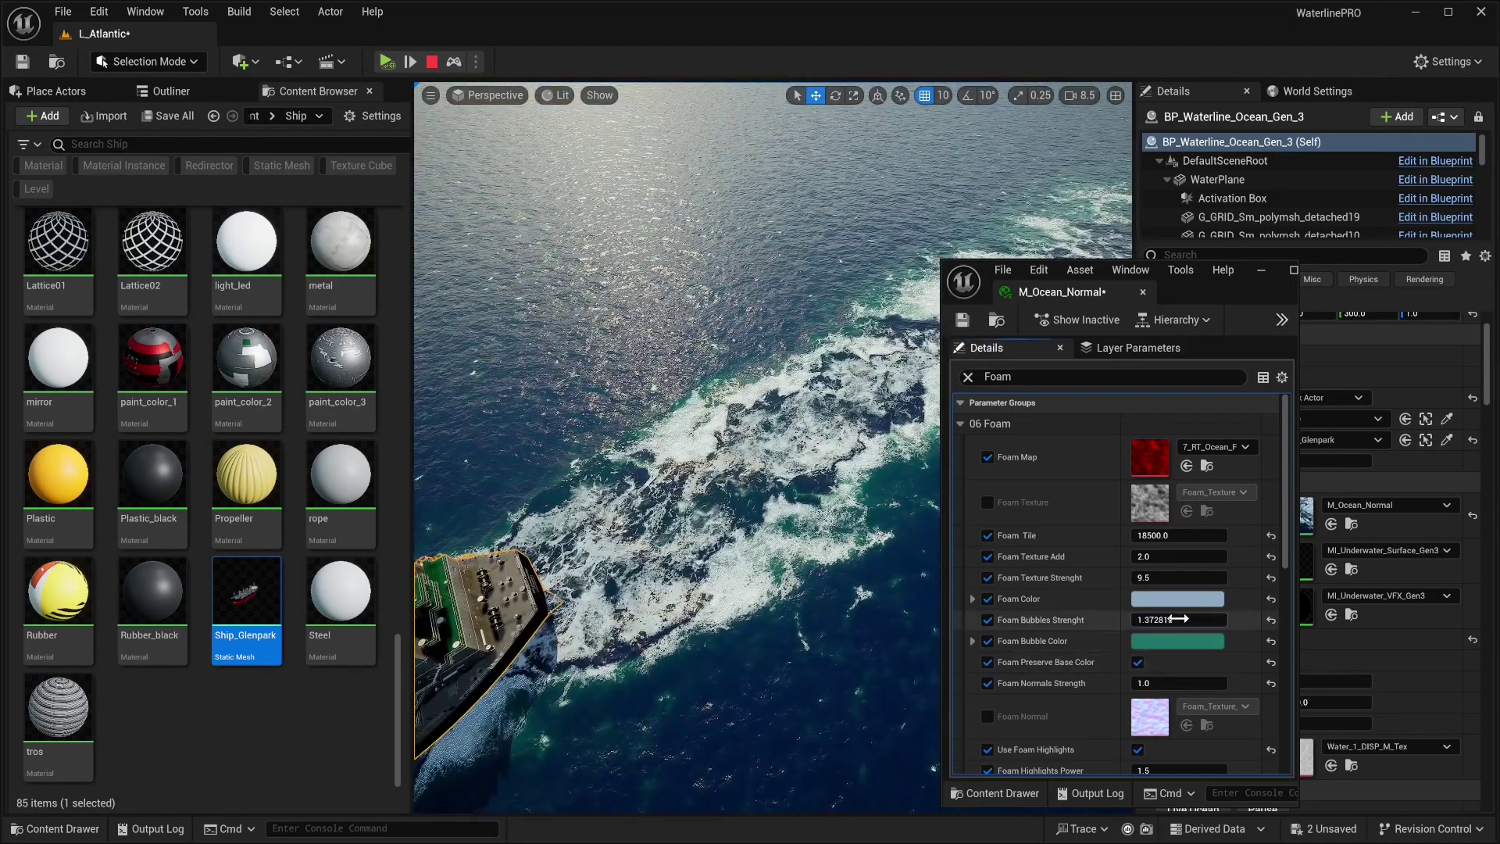
{"action": "left_click_drag", "start_coordinate": [1172, 620], "coordinate": [1148, 620]}
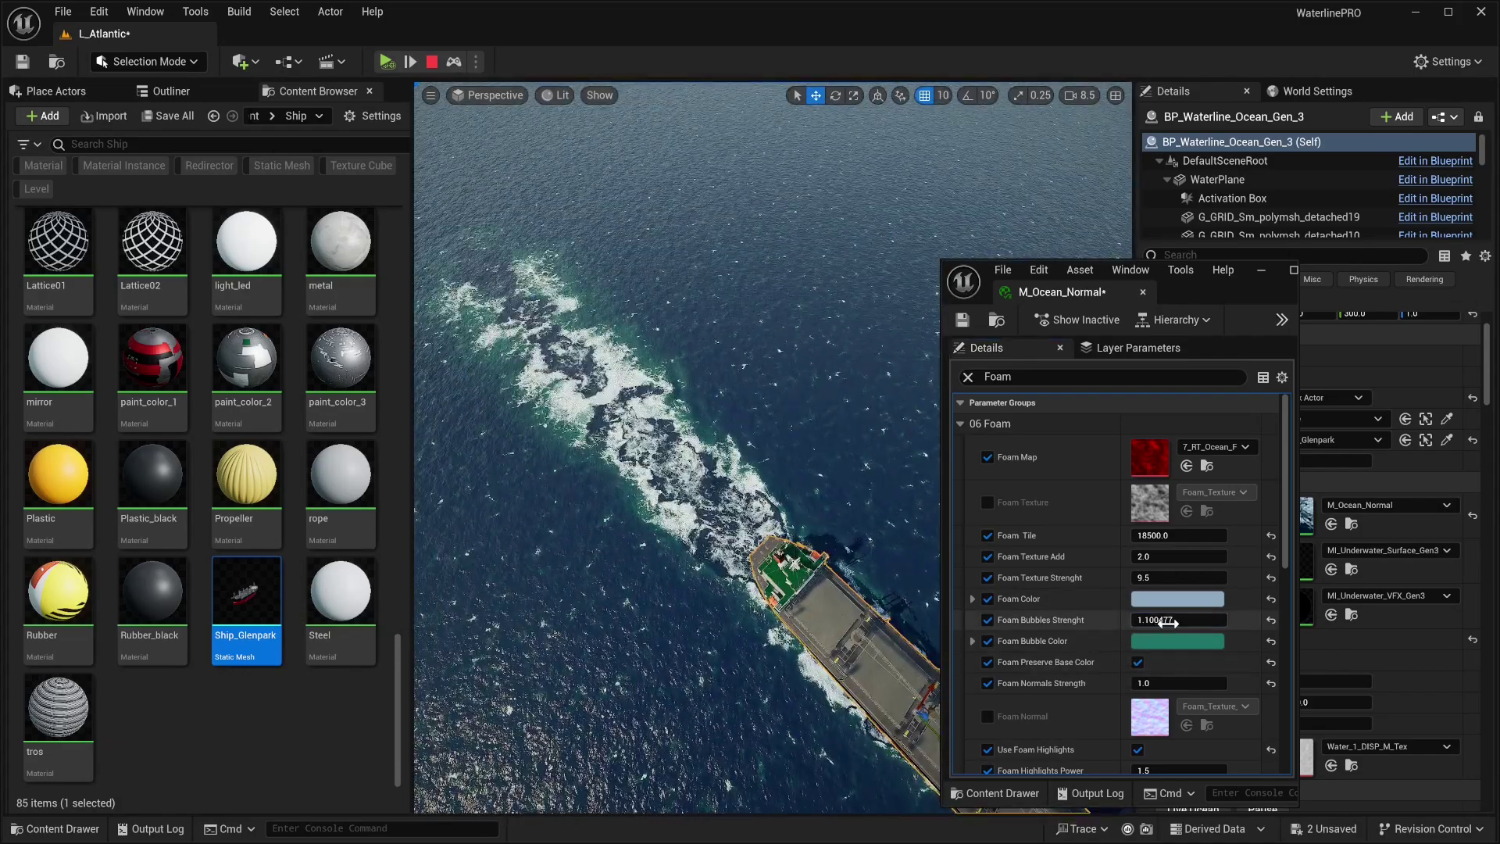
{"action": "left_click_drag", "start_coordinate": [1180, 619], "coordinate": [1170, 620]}
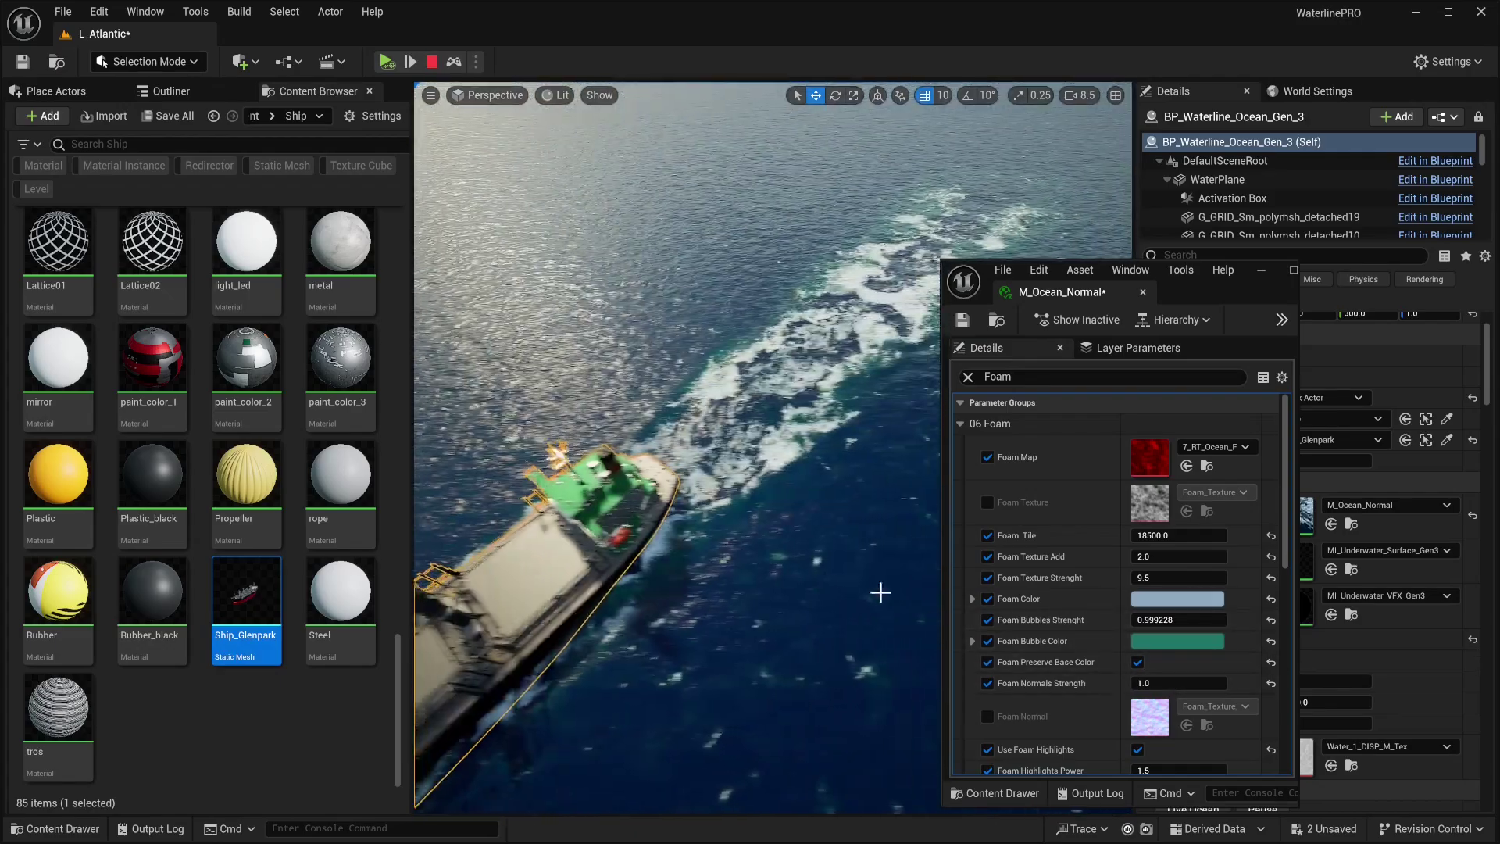
{"action": "left_click_drag", "start_coordinate": [1178, 623], "coordinate": [1156, 623]}
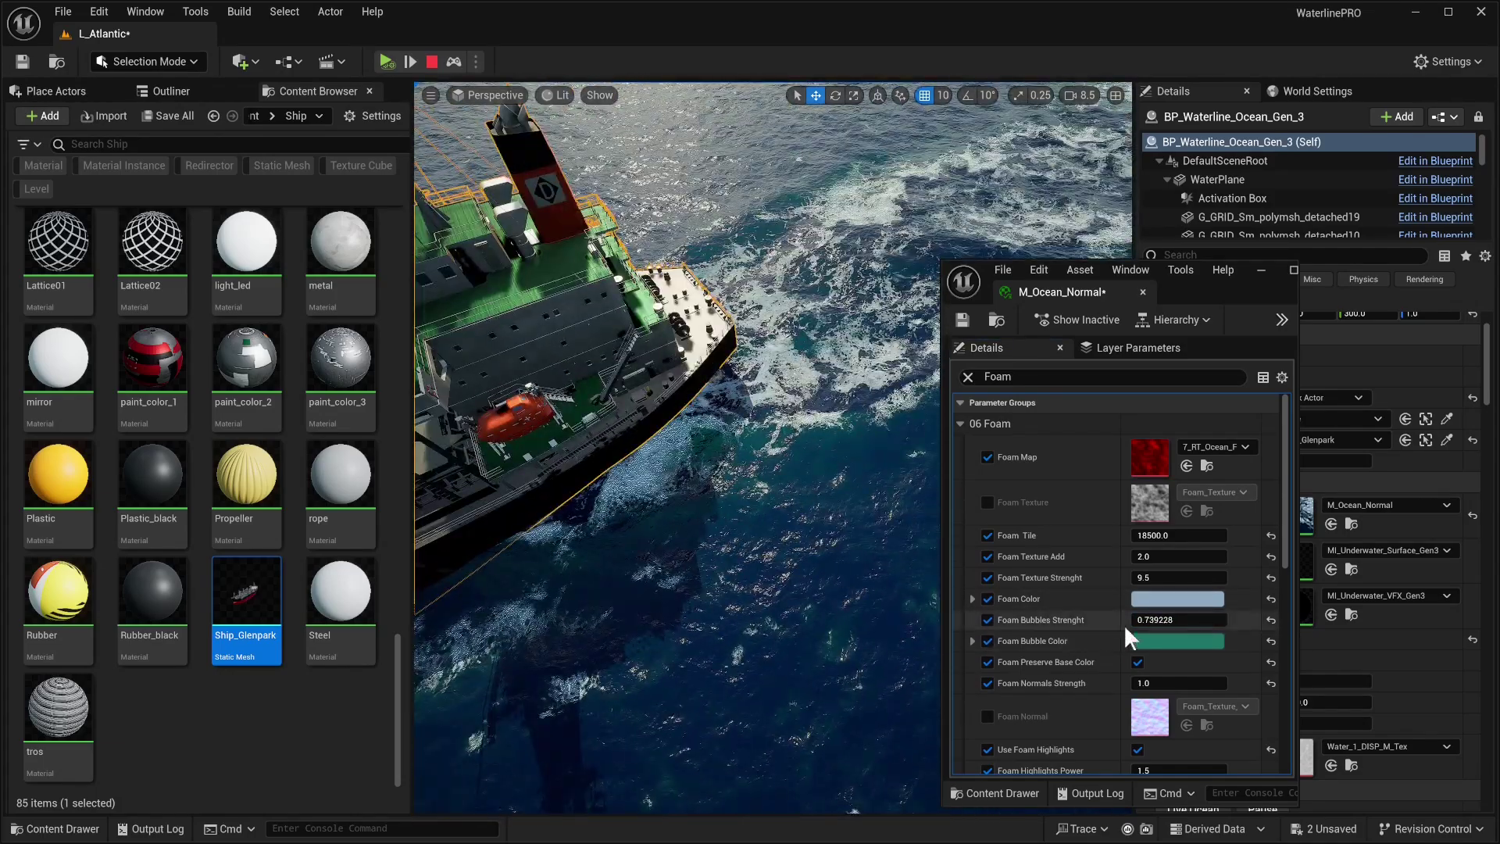
Step: Save M_Ocean_Normal, close its editor, and stop the simulation
{"action": "scroll", "coordinate": [1123, 625], "scroll_direction": "down", "scroll_amount": 3}
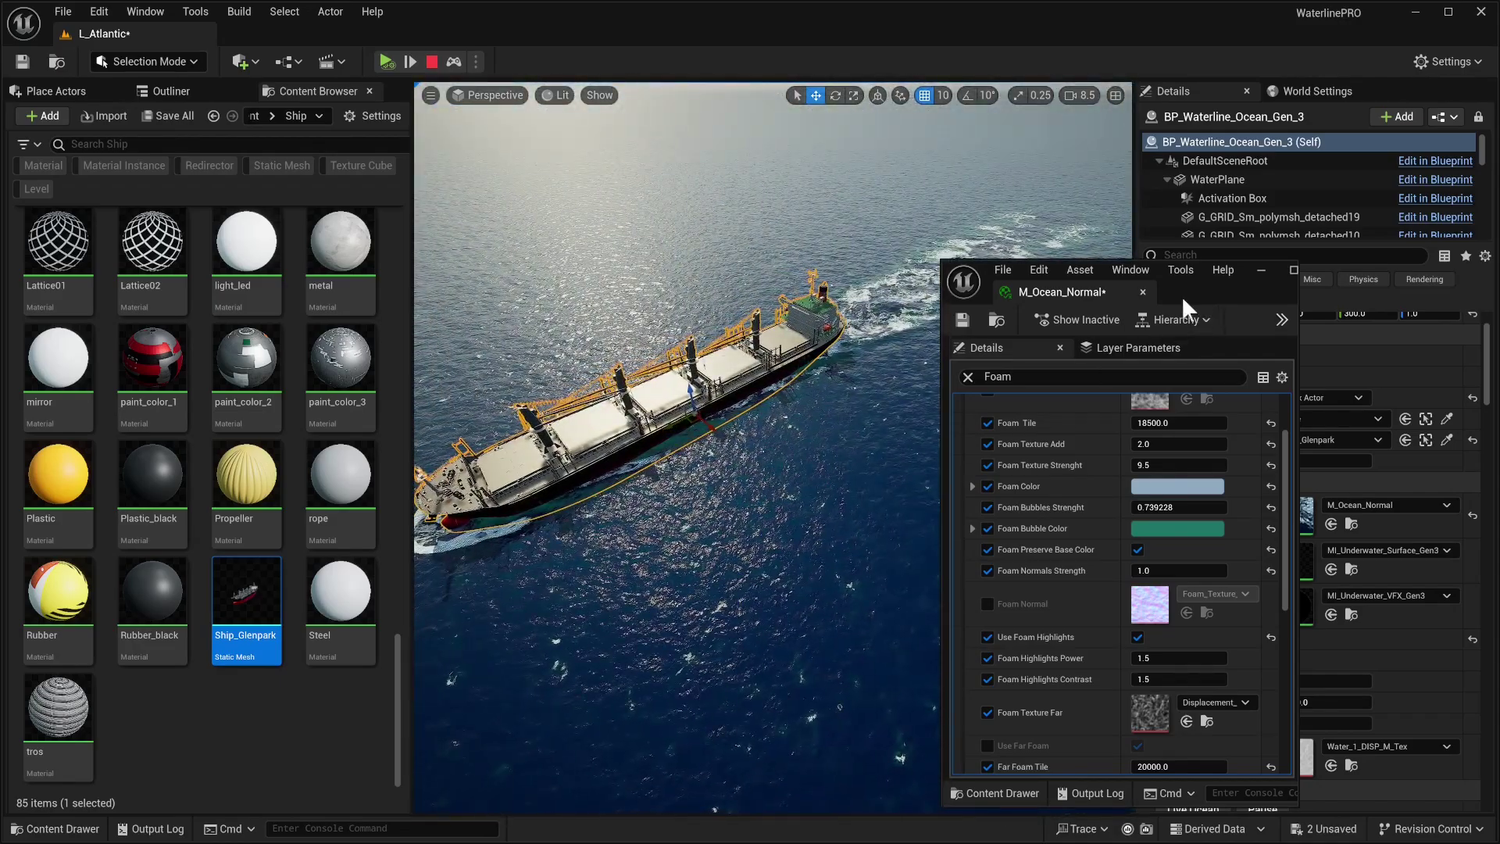
{"action": "left_click", "coordinate": [951, 319]}
{"action": "left_click", "coordinate": [1142, 292]}
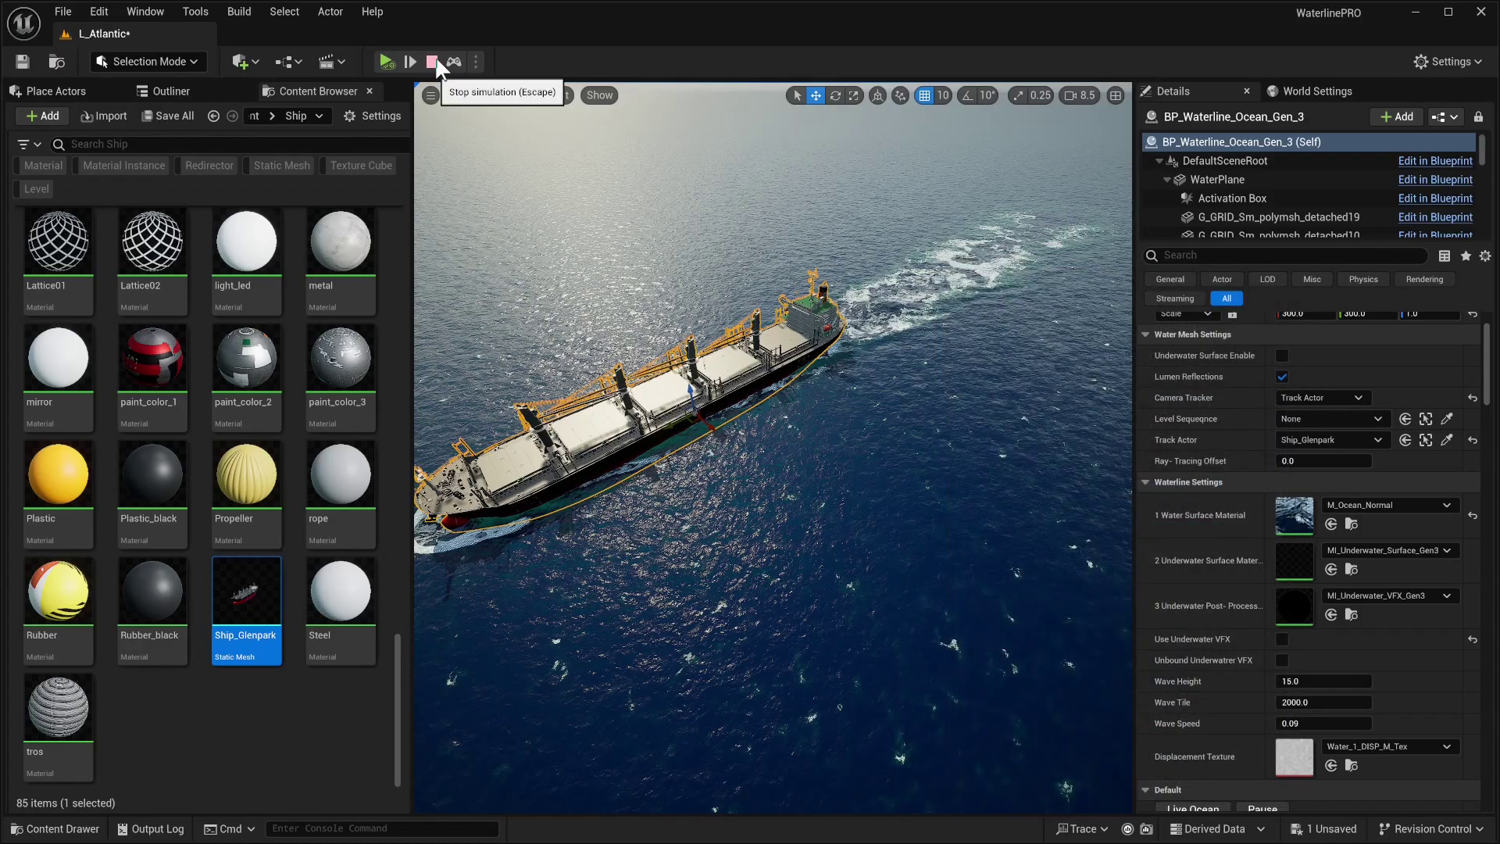
{"action": "left_click", "coordinate": [432, 61]}
Step: In M_Ocean_Normal, set Far Foam Strenght to about 1.336 and Far Foam Tile to about 42923
{"action": "key", "text": "f"}
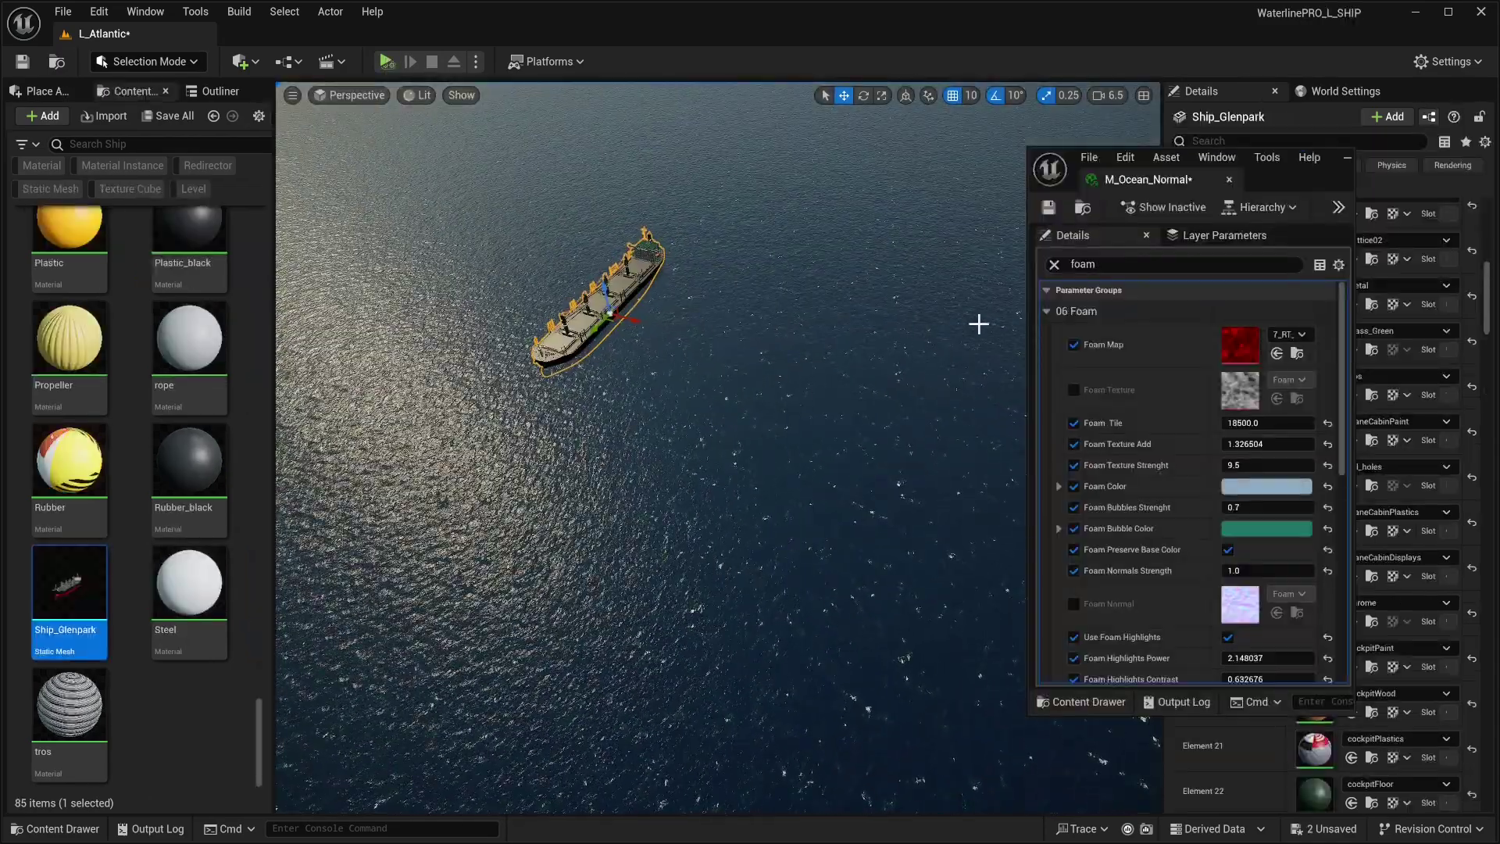
{"action": "right_click_drag", "start_coordinate": [979, 323], "coordinate": [709, 429]}
{"action": "scroll", "coordinate": [1156, 574], "scroll_direction": "down", "scroll_amount": 3}
{"action": "scroll", "coordinate": [1197, 612], "scroll_direction": "down", "scroll_amount": 3}
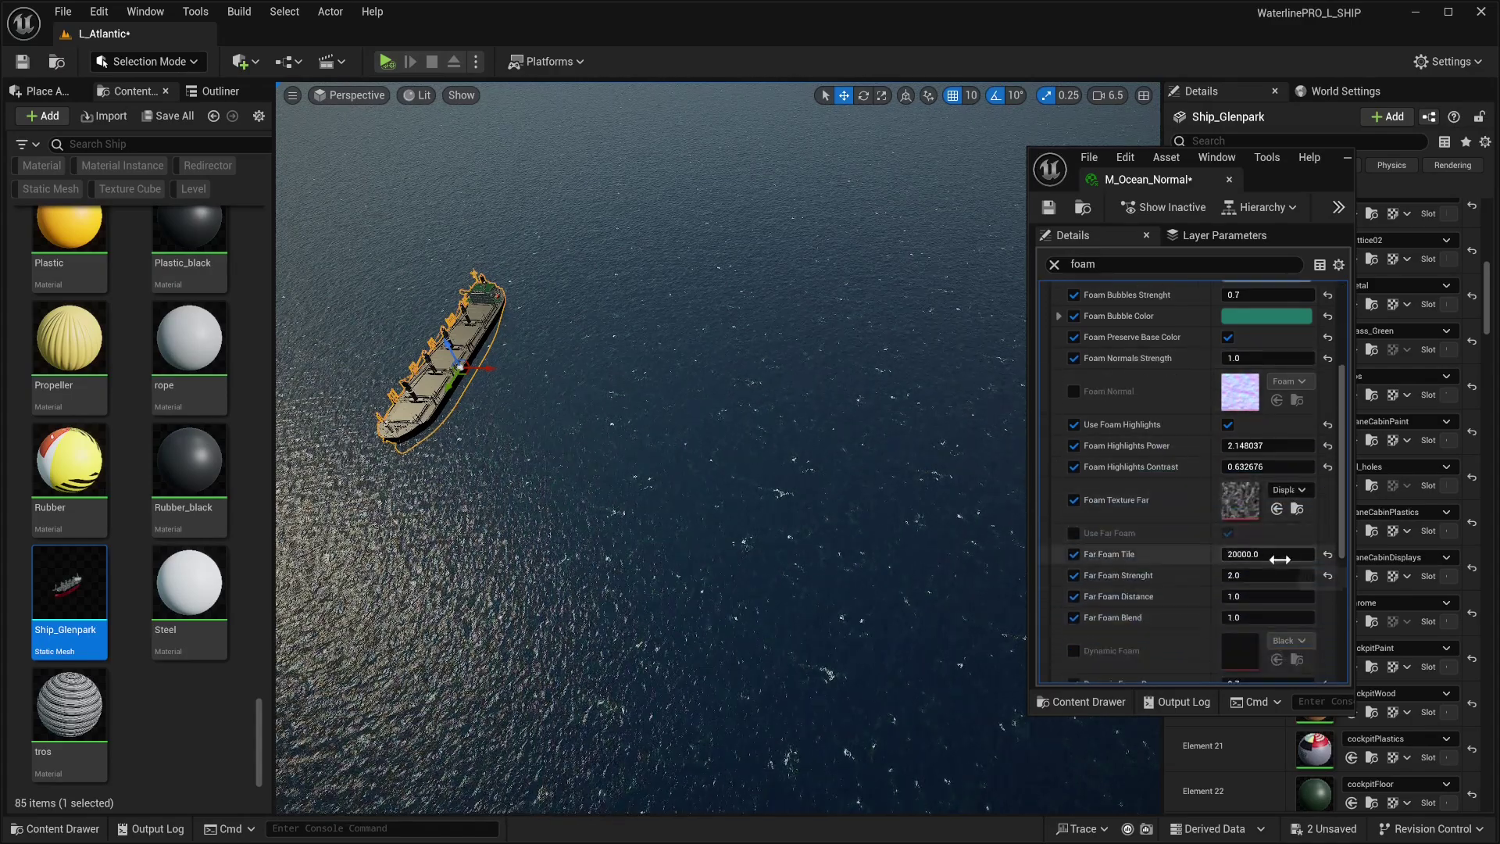
{"action": "mouse_move", "coordinate": [1269, 576]}
{"action": "left_mouse_down"}
{"action": "mouse_move", "coordinate": [1250, 576]}
{"action": "mouse_move", "coordinate": [1289, 554]}
{"action": "left_mouse_up"}
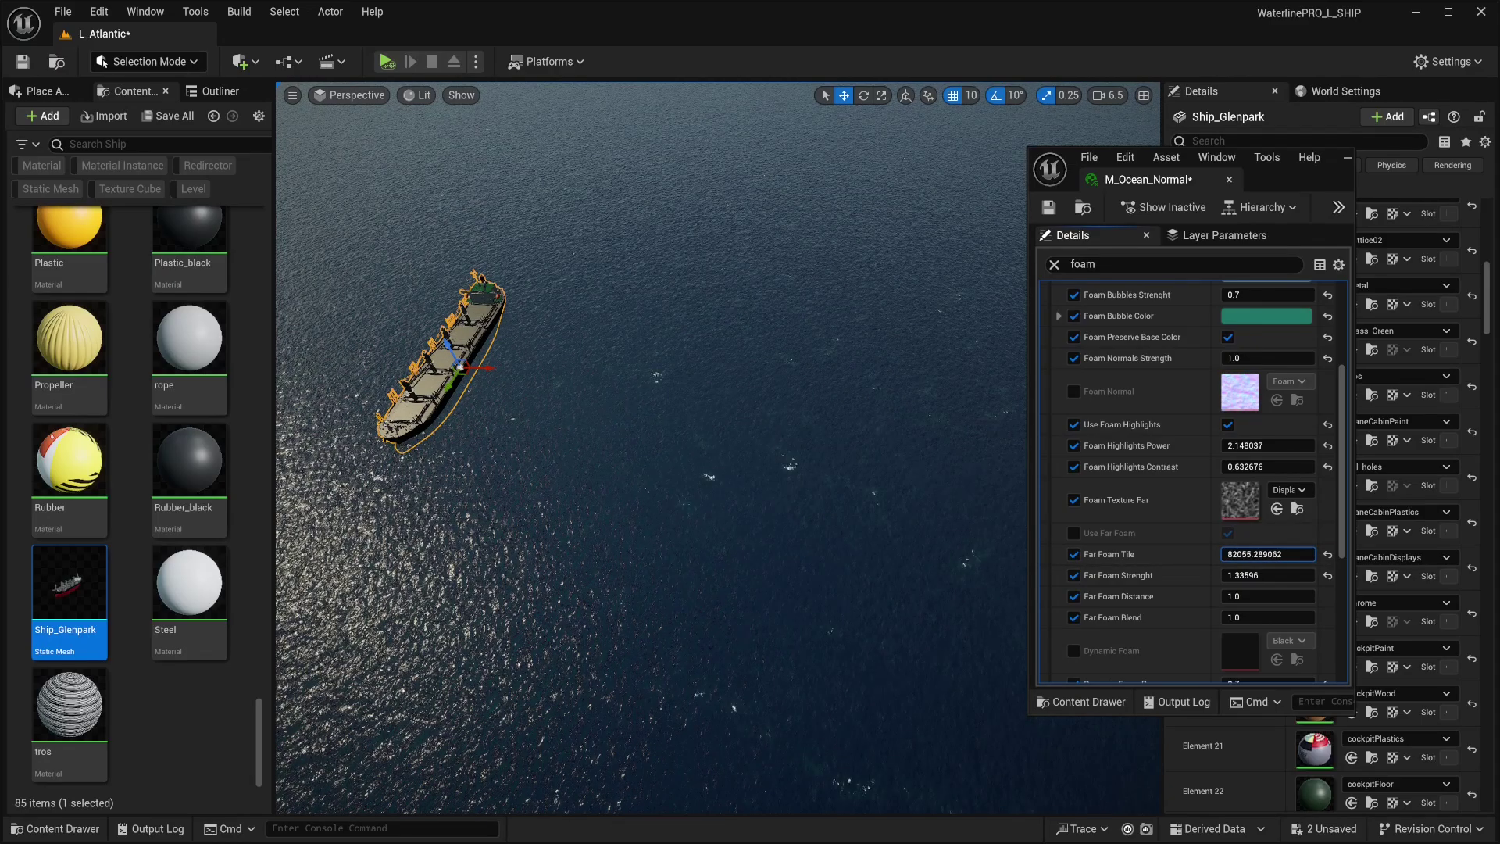
{"action": "right_click_drag", "start_coordinate": [717, 447], "coordinate": [726, 261]}
Step: Simulate the level, minimize the material editor, and inspect the water along the ship's hull and wake
{"action": "left_click", "coordinate": [394, 59]}
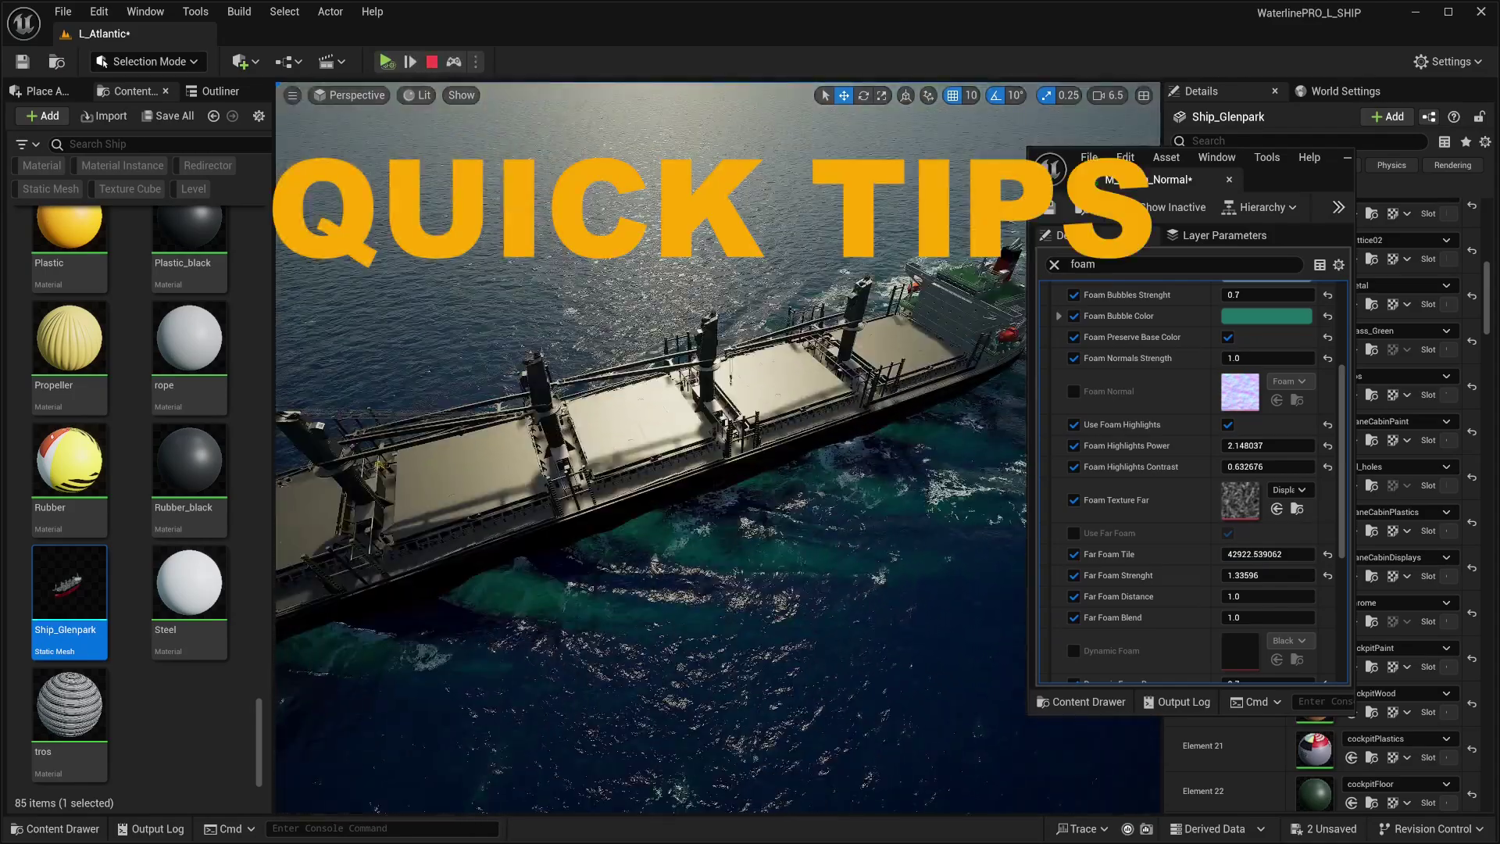
{"action": "left_click", "coordinate": [1346, 158]}
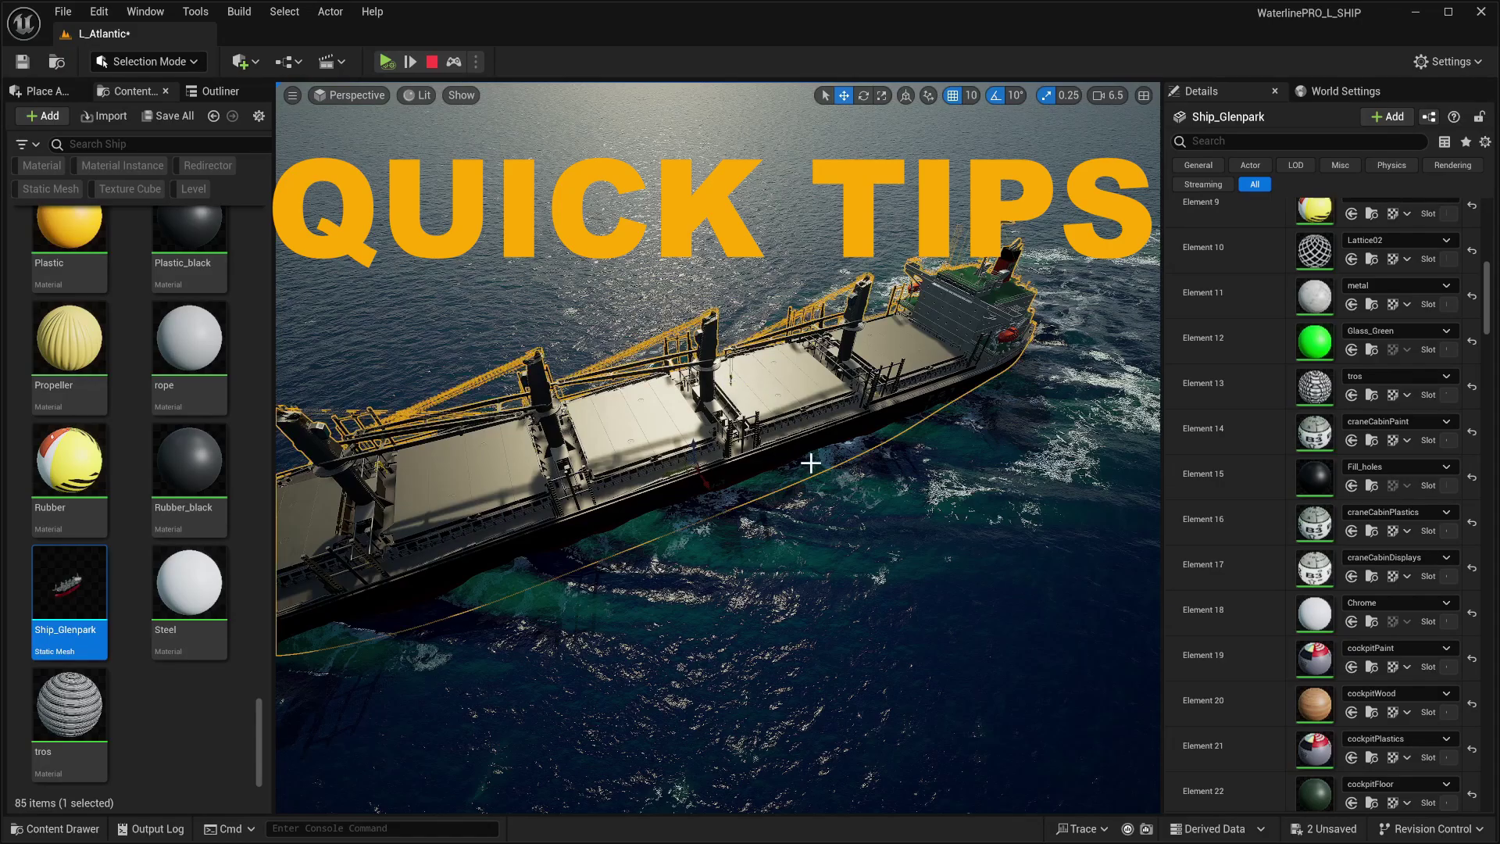
{"action": "right_click_drag", "start_coordinate": [718, 390], "coordinate": [711, 492]}
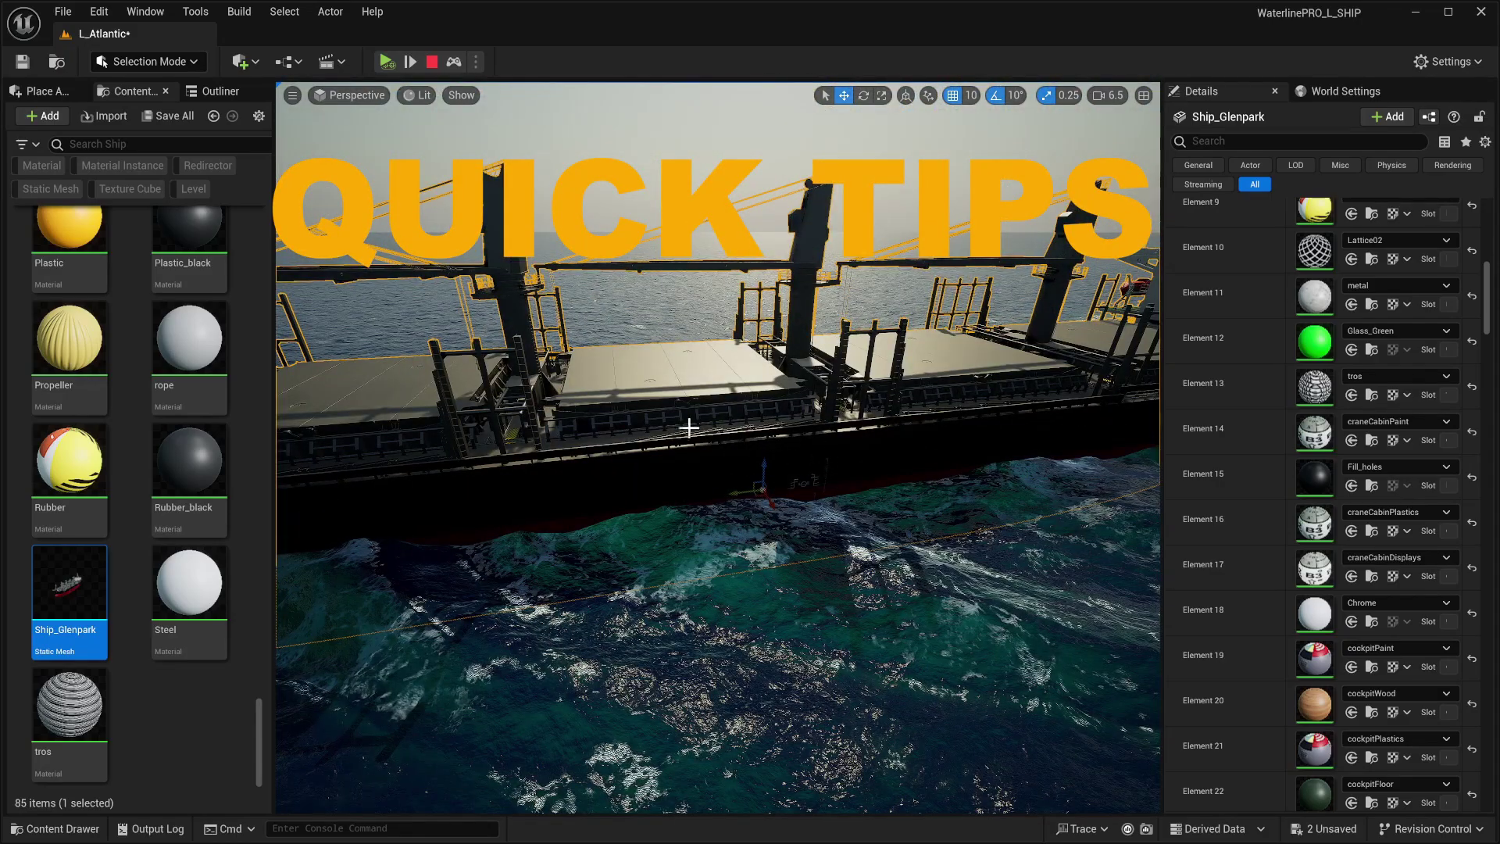
{"action": "right_click_drag", "start_coordinate": [757, 492], "coordinate": [862, 416]}
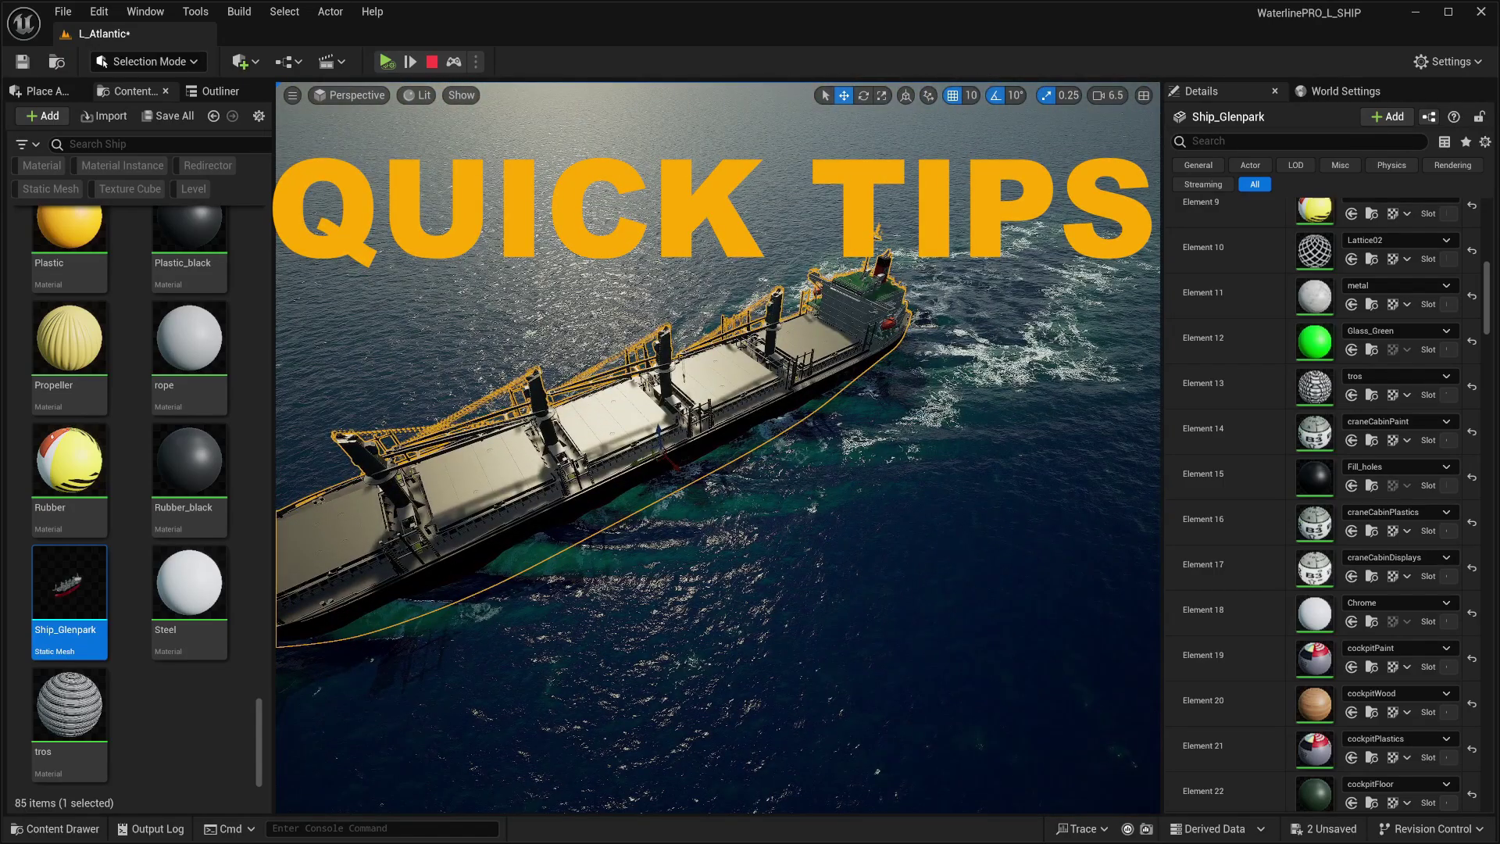
Step: Stop the simulation and set the Z scale of the ocean actor's SimCapturte Volume to 5
{"action": "left_click", "coordinate": [988, 408]}
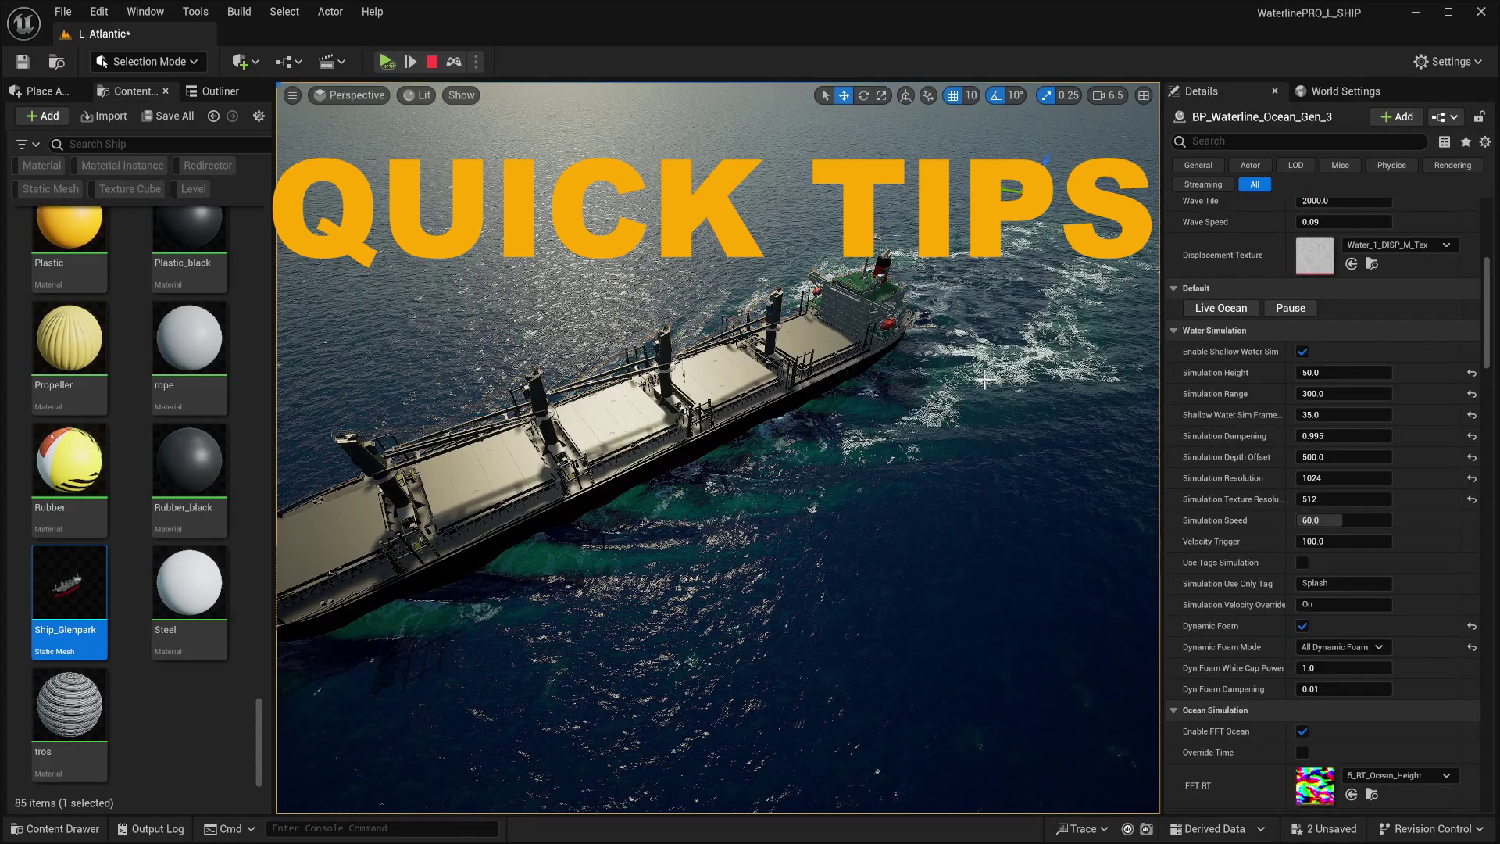
{"action": "key", "text": "Escape"}
{"action": "mouse_move", "coordinate": [941, 419]}
{"action": "right_mouse_down"}
{"action": "mouse_move", "coordinate": [977, 328]}
{"action": "mouse_move", "coordinate": [945, 445]}
{"action": "right_mouse_up"}
{"action": "scroll", "coordinate": [843, 486], "scroll_direction": "down", "scroll_amount": 3}
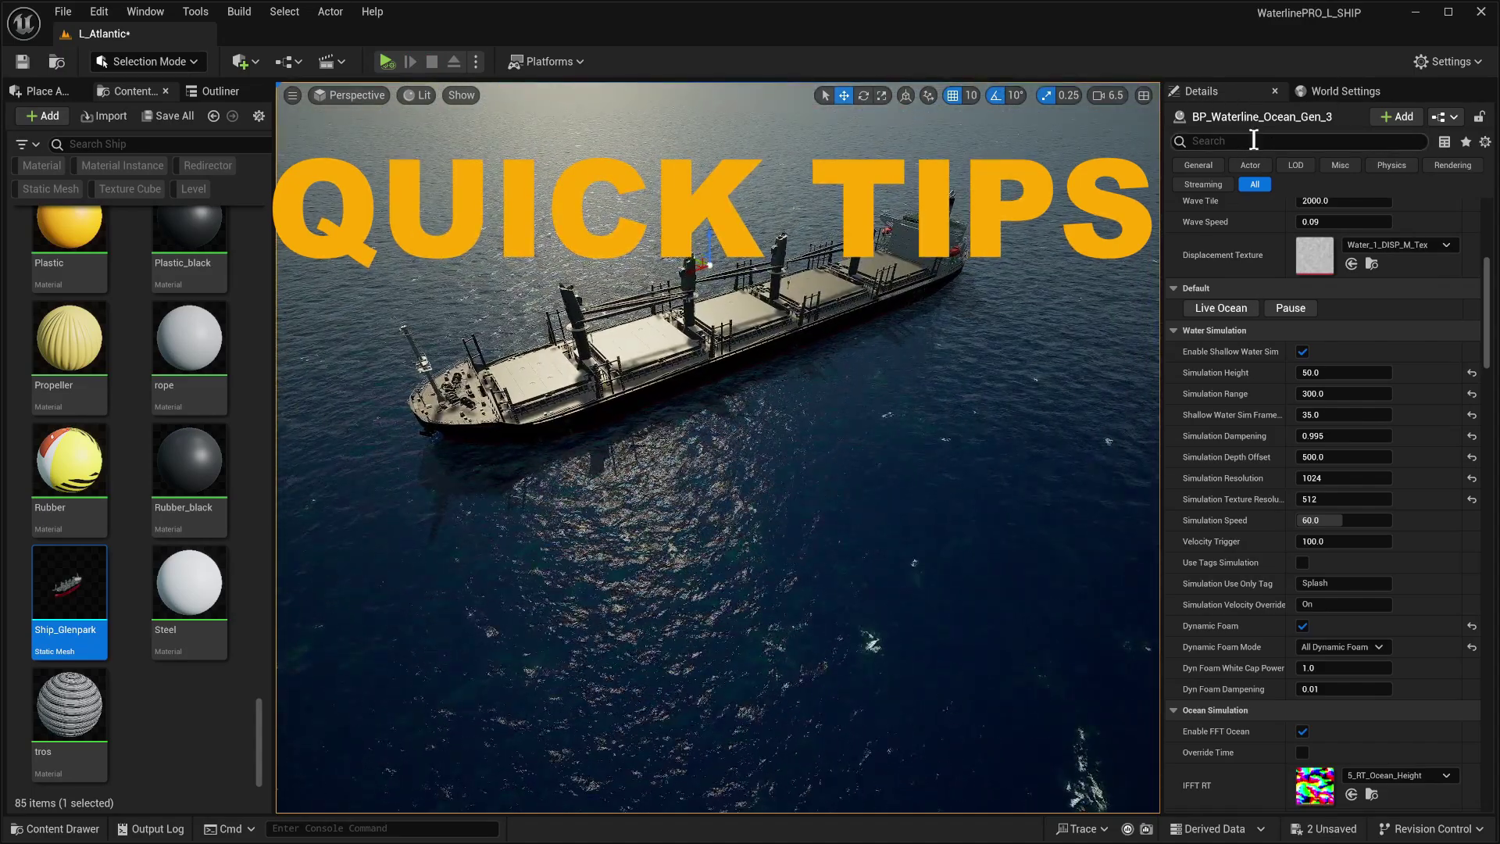
{"action": "scroll", "coordinate": [1253, 140], "scroll_direction": "up", "scroll_amount": 5}
{"action": "left_click", "coordinate": [1267, 224]}
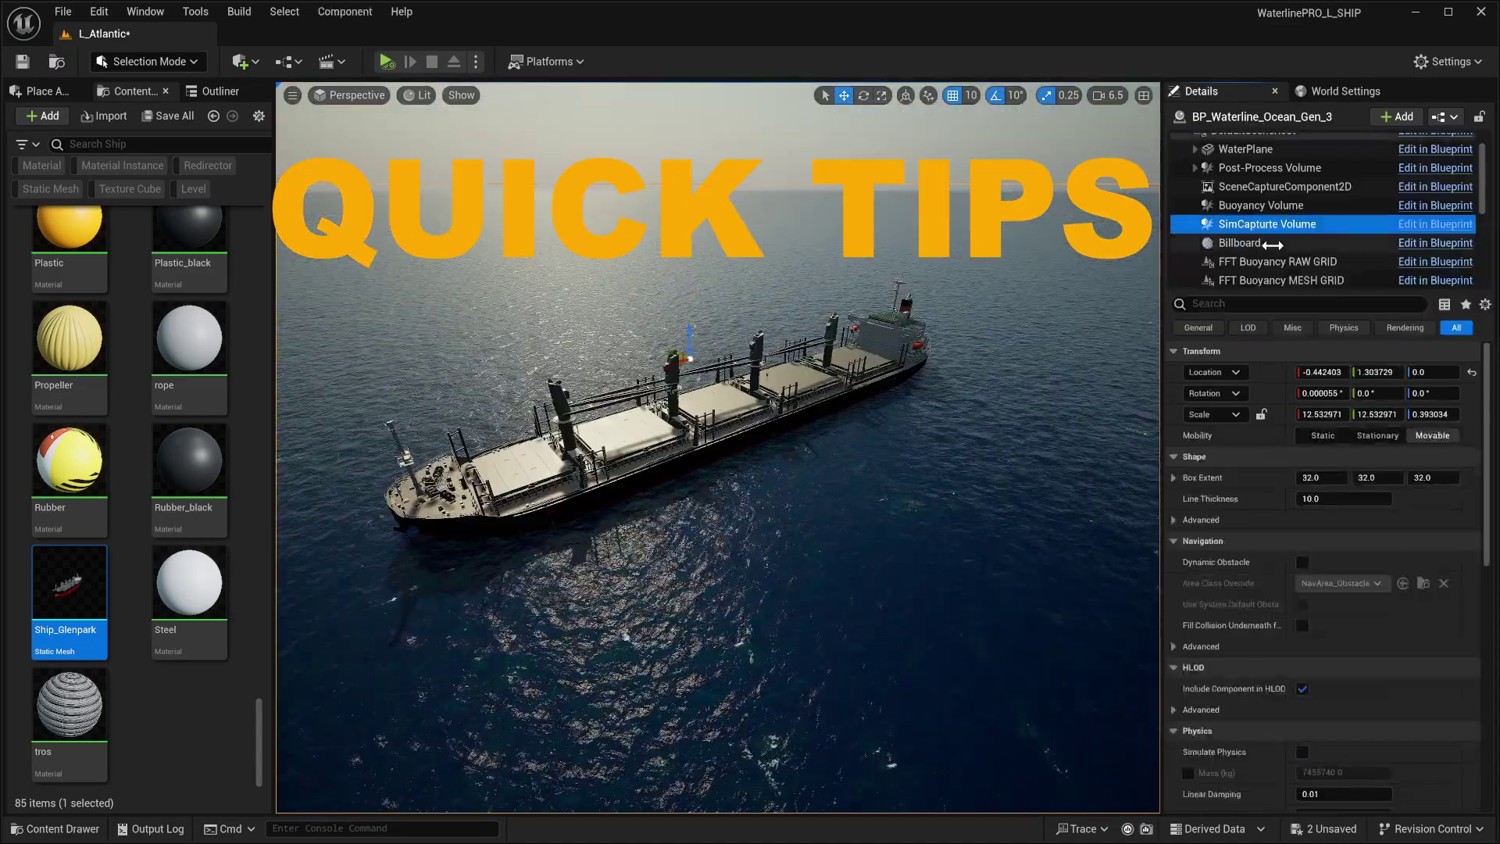
{"action": "left_click", "coordinate": [1429, 414]}
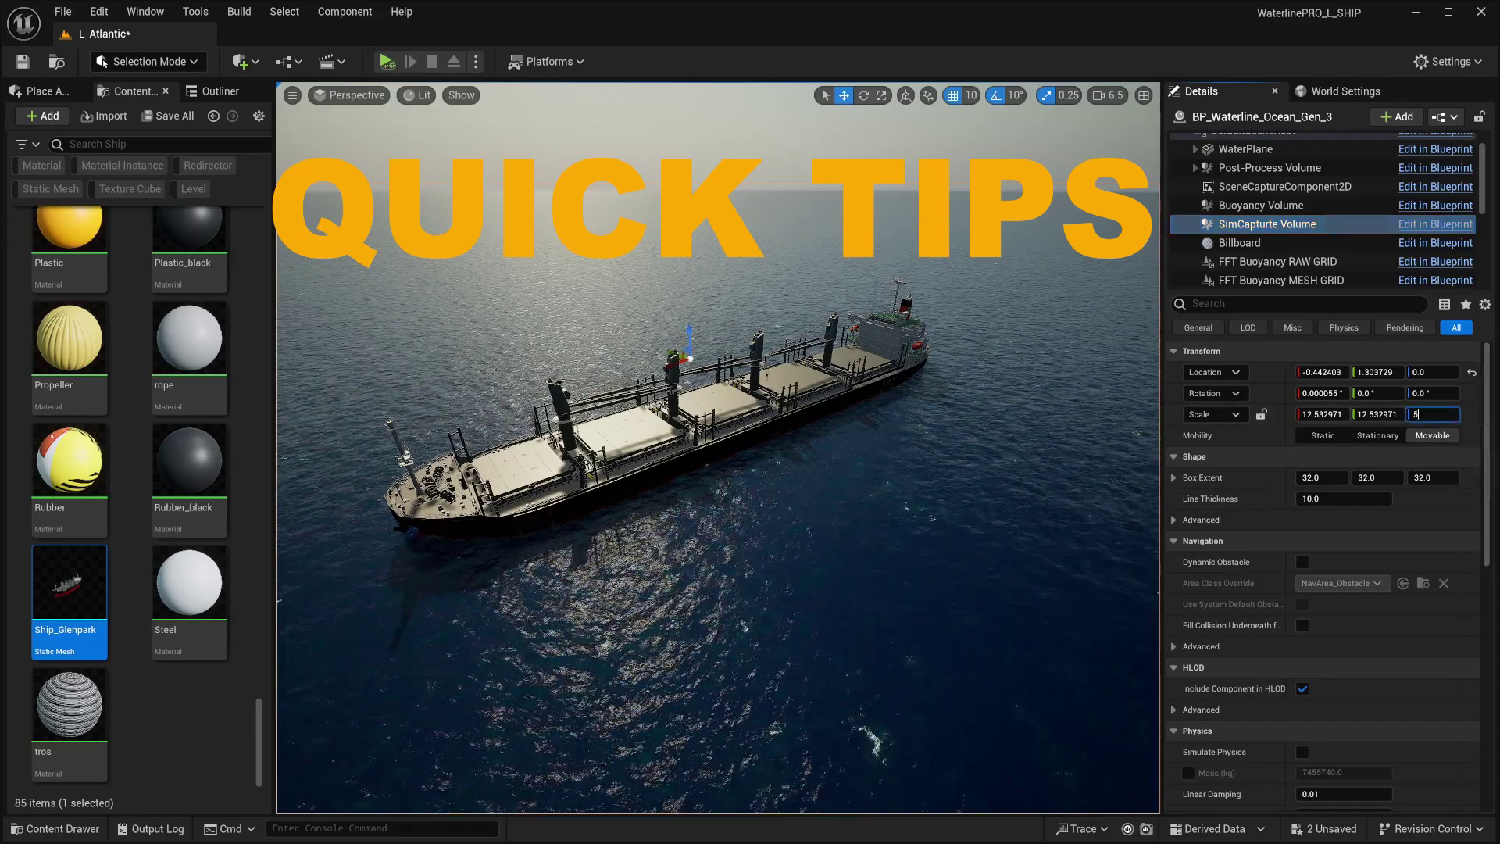
{"action": "type", "text": "5"}
{"action": "key", "text": "Return"}
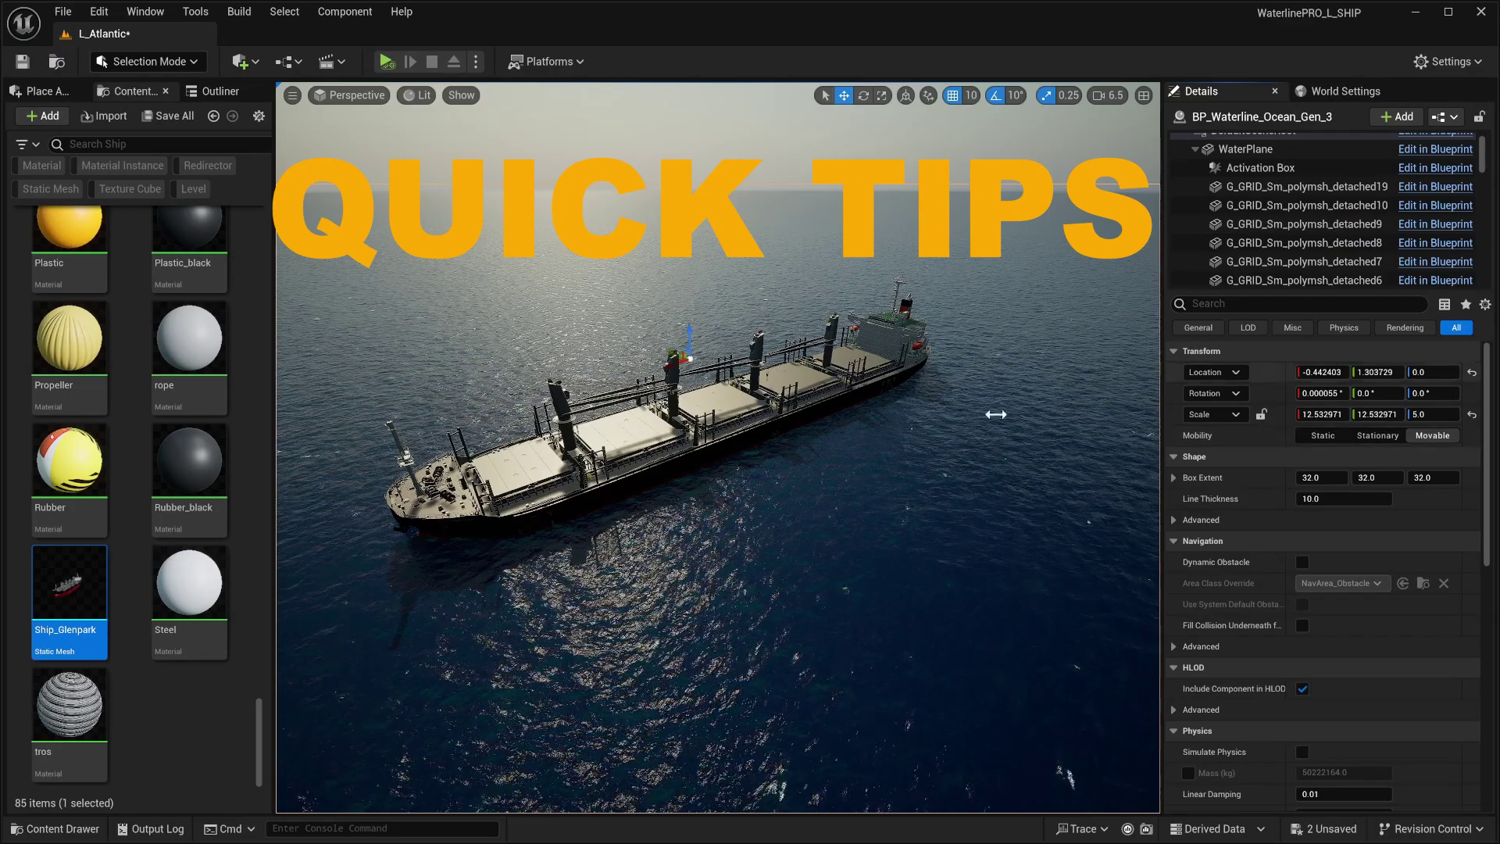
Step: Raise Ship_Glenpark to a Z location of -1180 and inspect its hull at the waterline
{"action": "left_click", "coordinate": [775, 400]}
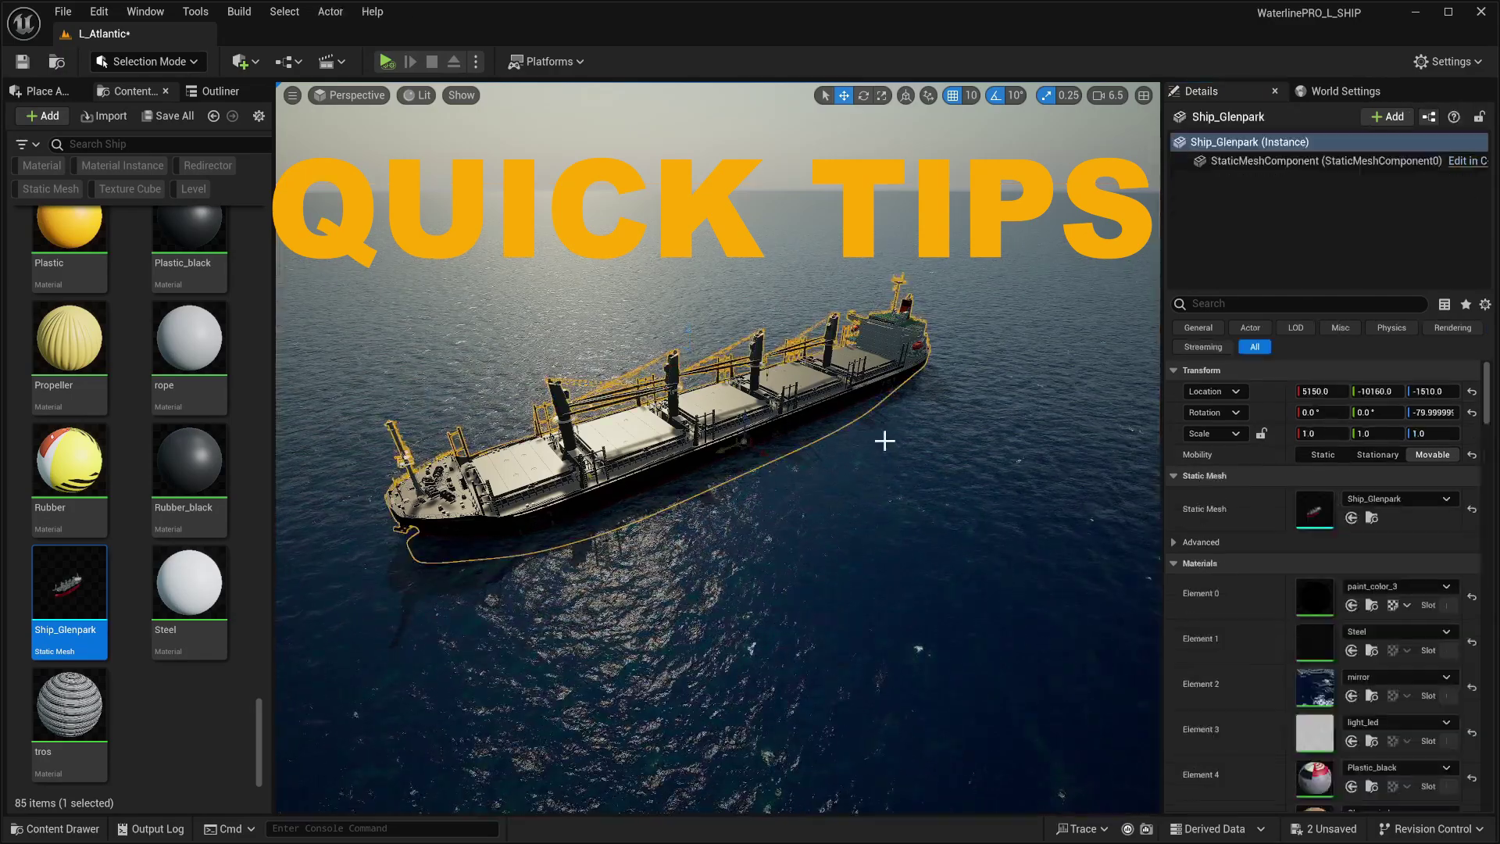
{"action": "key", "text": "f"}
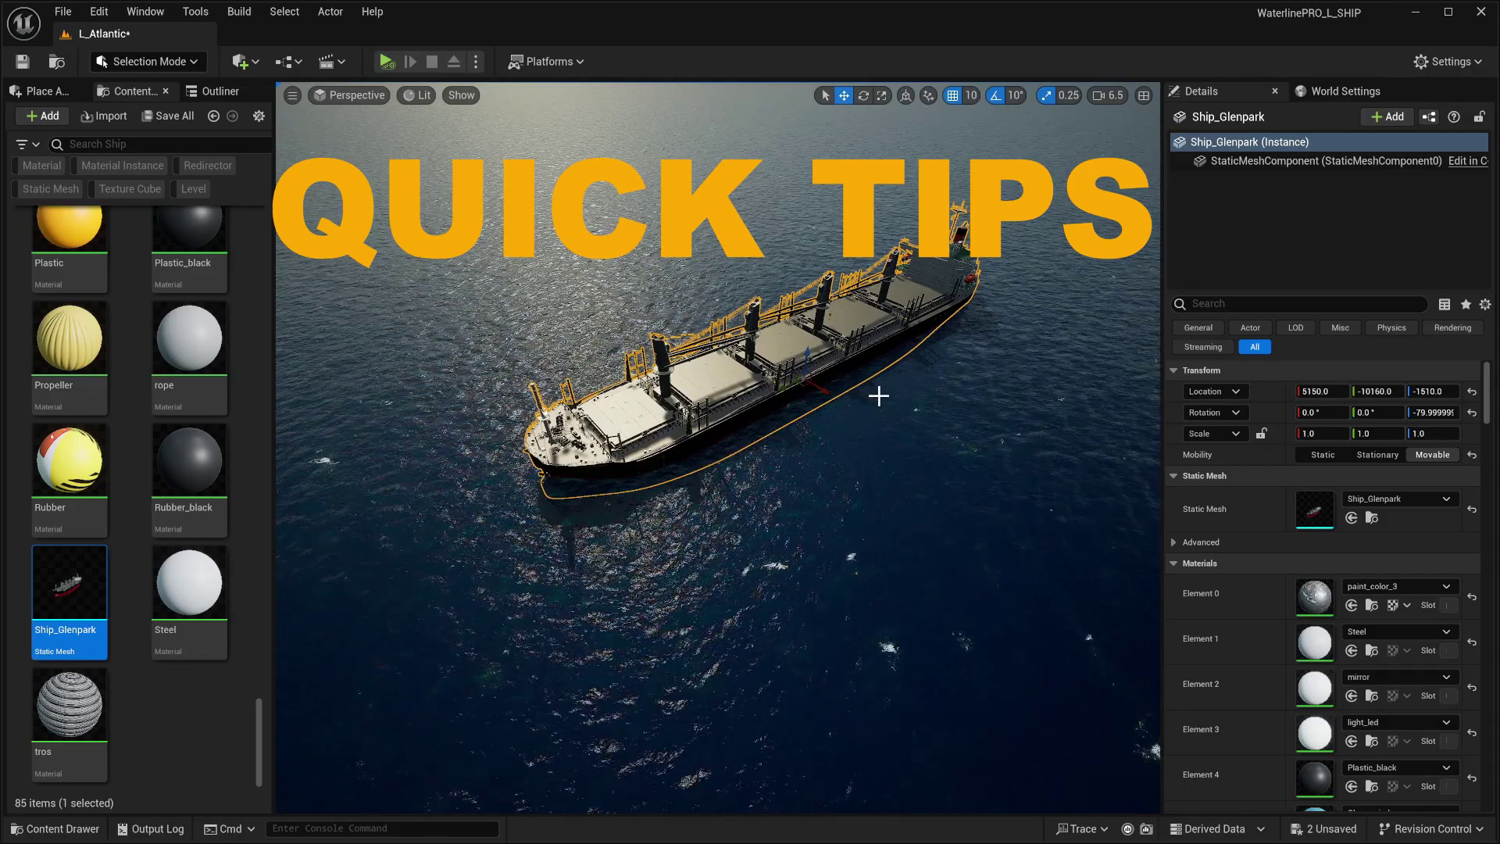
{"action": "key", "text": "w"}
{"action": "right_click_drag", "start_coordinate": [879, 397], "coordinate": [818, 414]}
{"action": "key", "text": "s"}
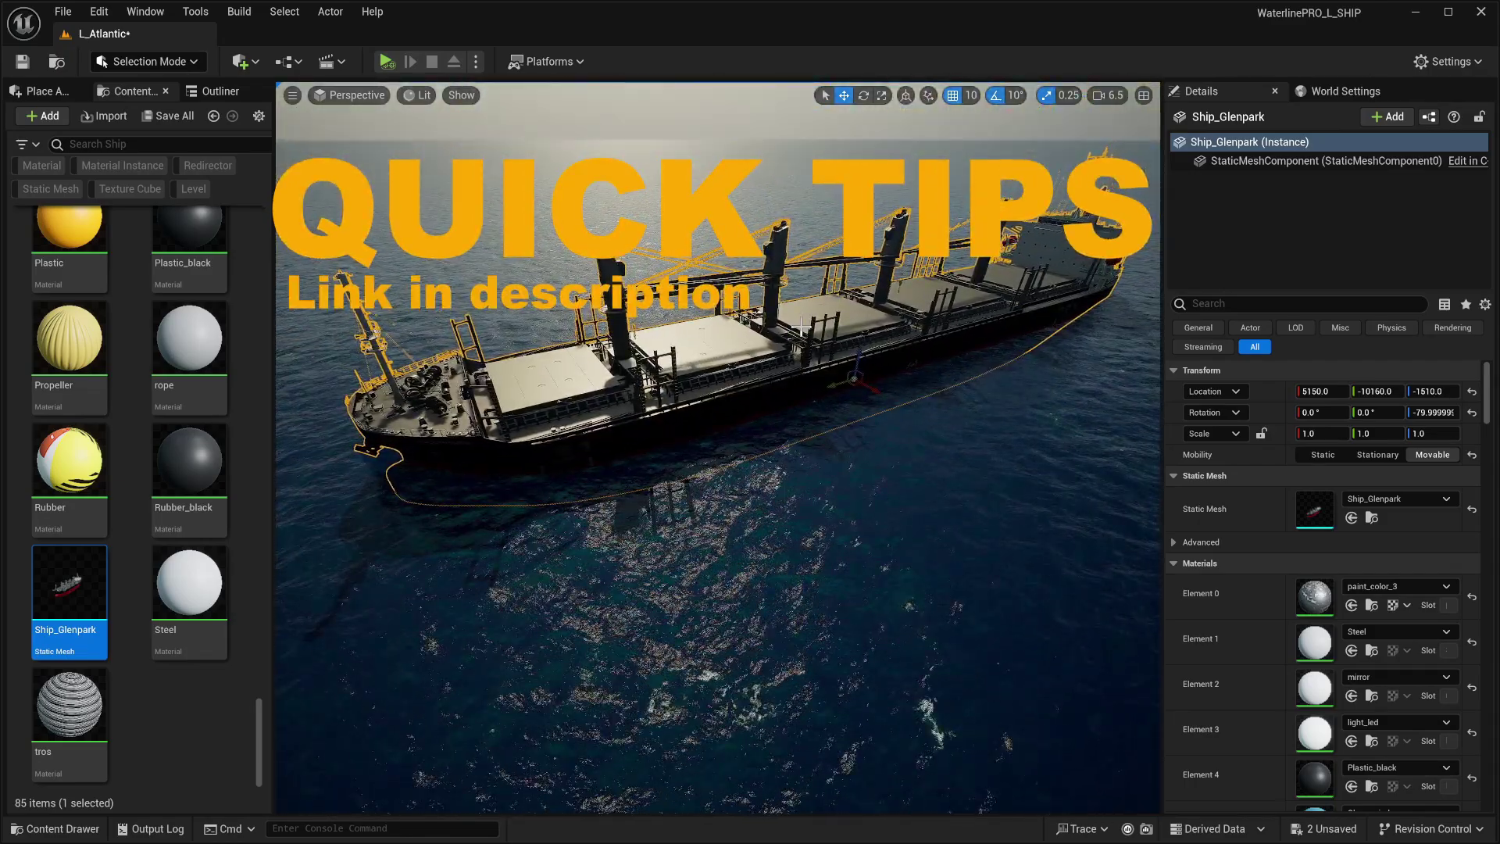
{"action": "right_click_drag", "start_coordinate": [832, 305], "coordinate": [903, 315]}
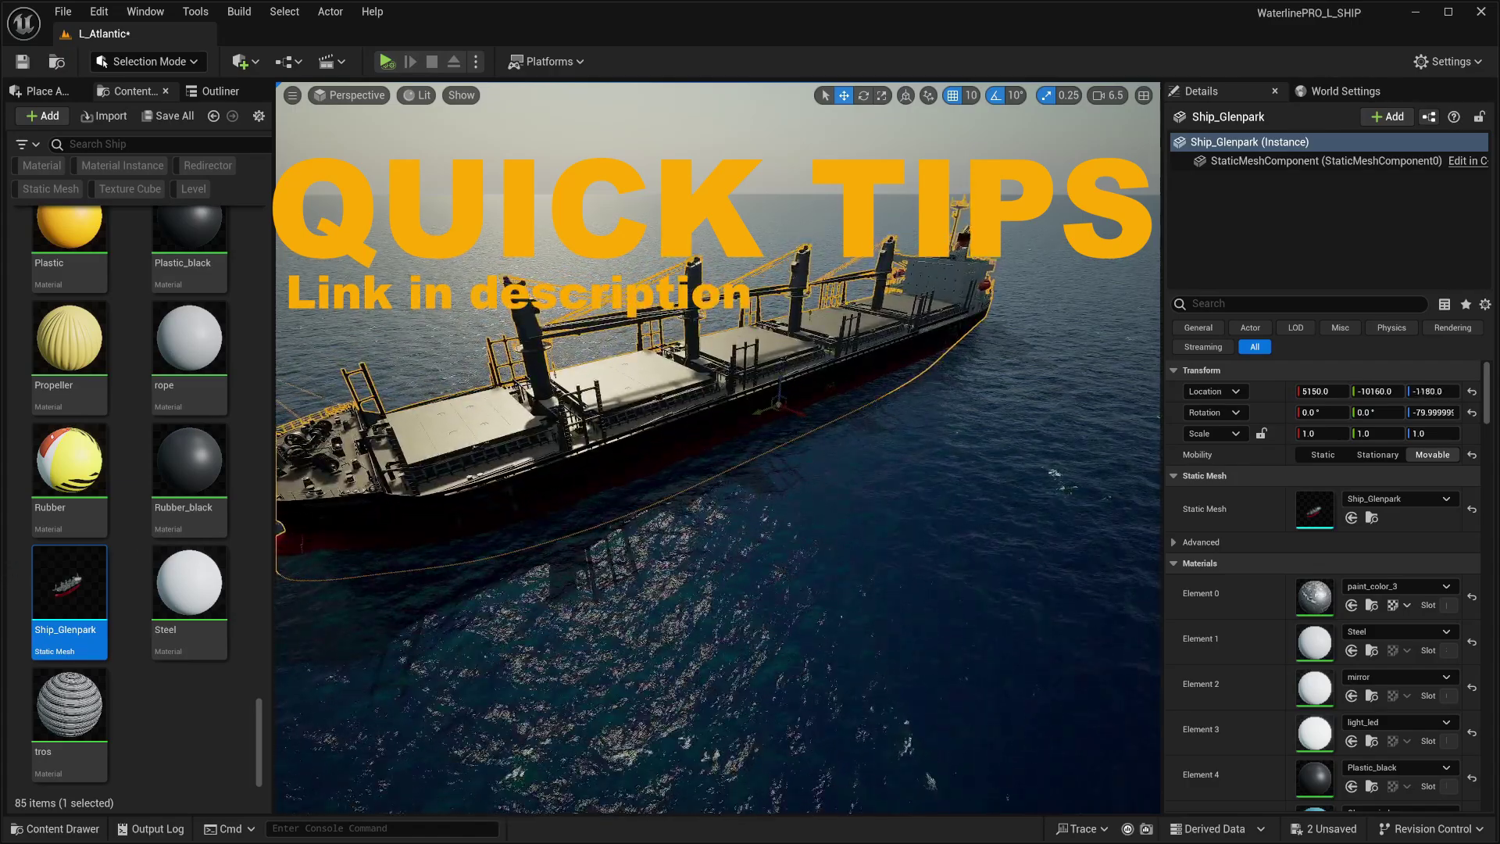
{"action": "right_click_drag", "start_coordinate": [703, 440], "coordinate": [641, 440]}
{"action": "right_click_drag", "start_coordinate": [750, 445], "coordinate": [700, 446]}
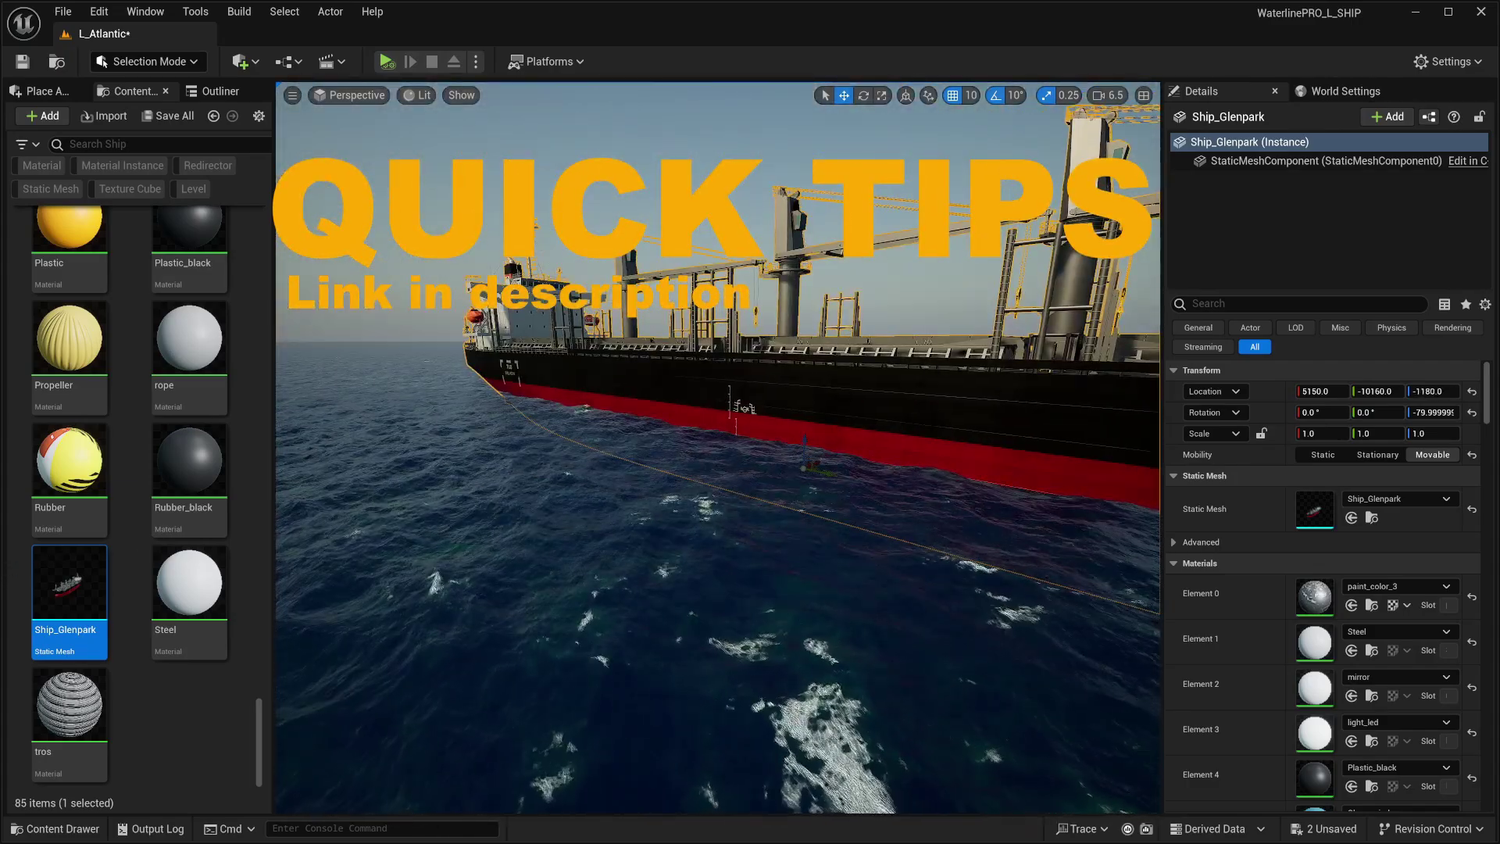